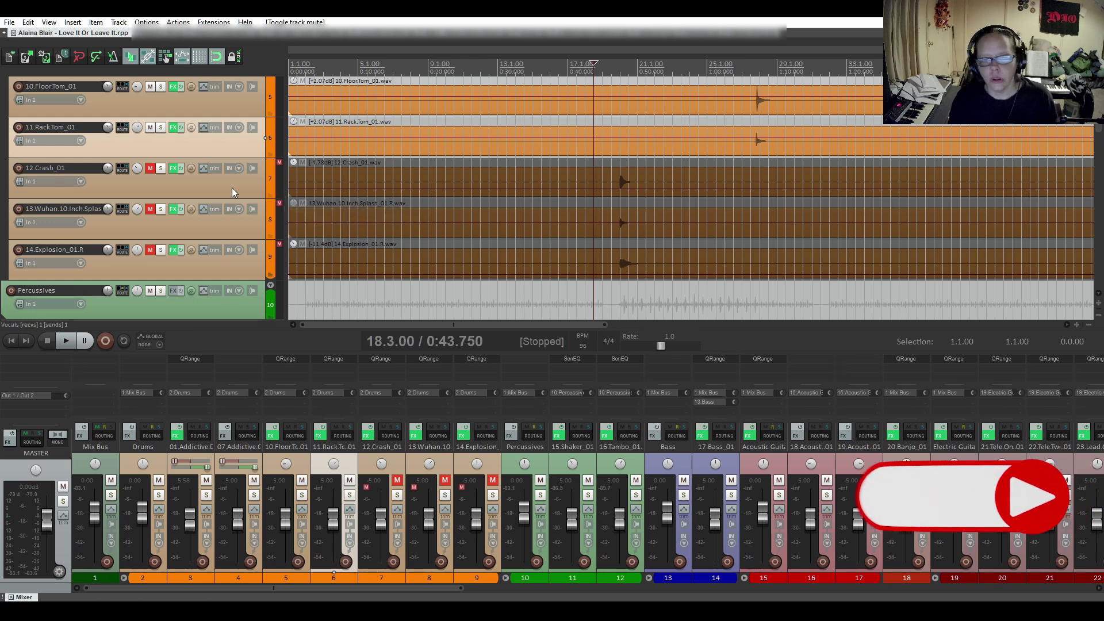
Step: Unmute the crash, Wuhan splash and explosion tracks
click(150, 169)
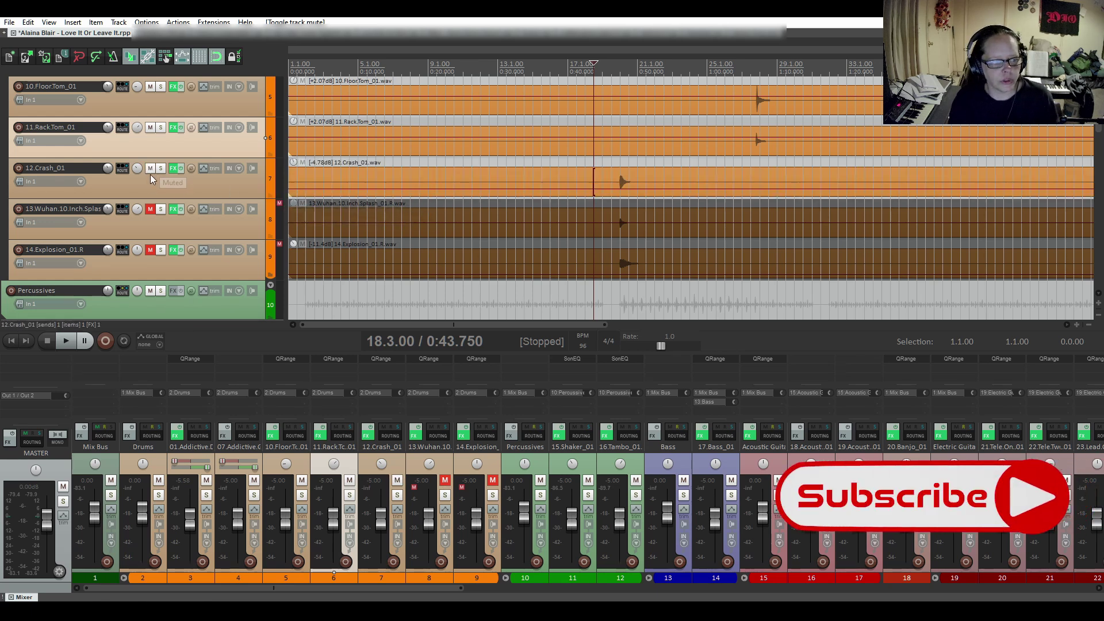
click(151, 209)
click(150, 250)
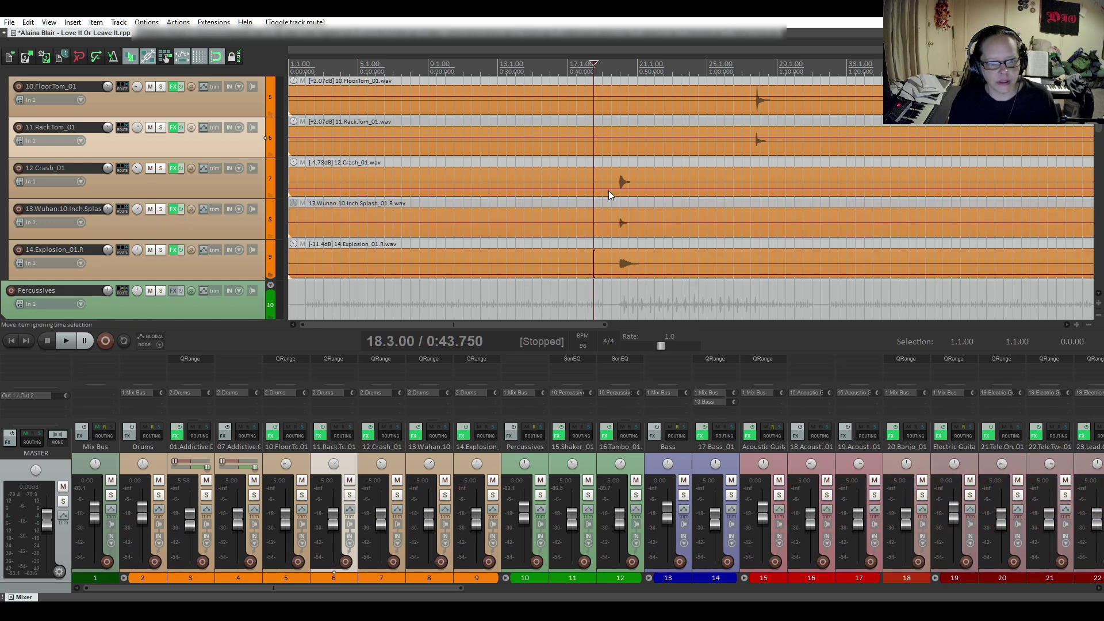
Step: Lower the 12.Crash_01 item's volume to -9.21 dB and play the passage to check its level
drag(608, 190, 609, 192)
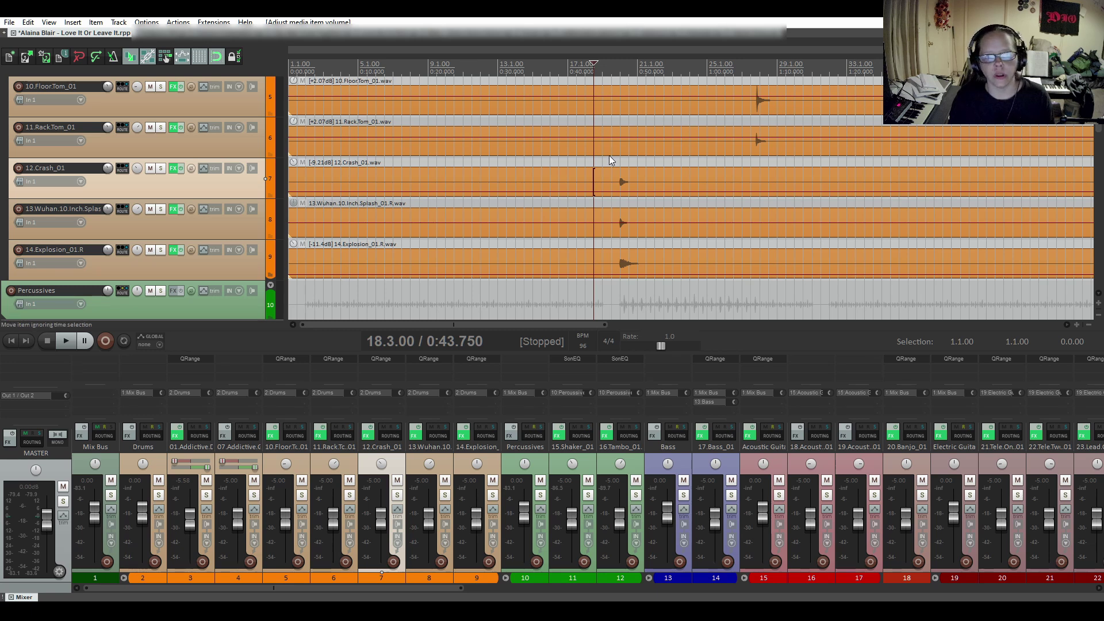
key(space)
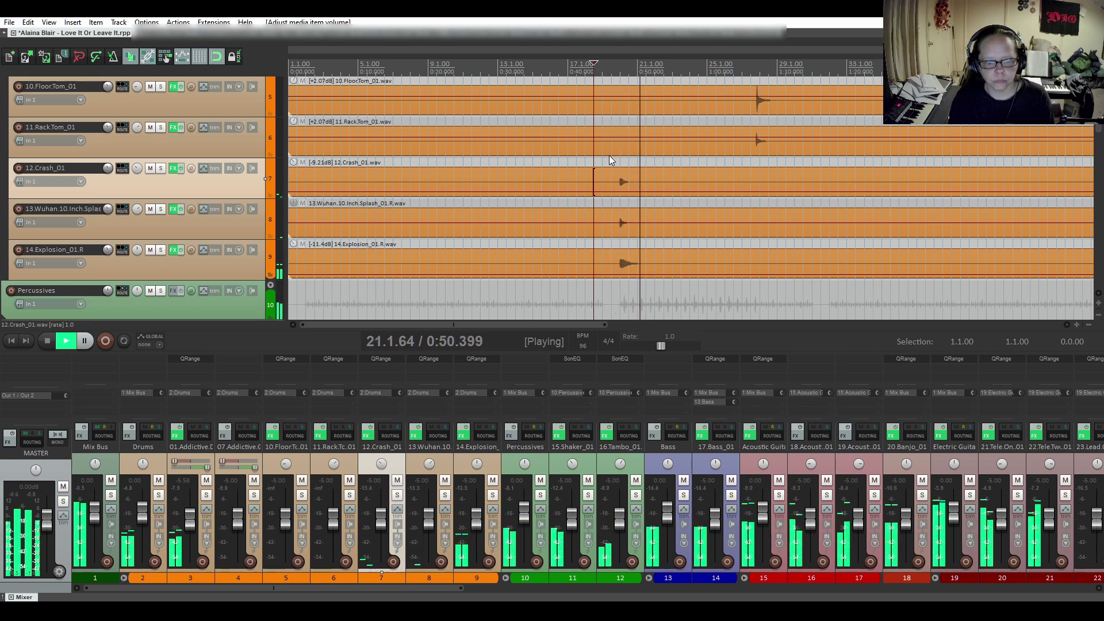
key(space)
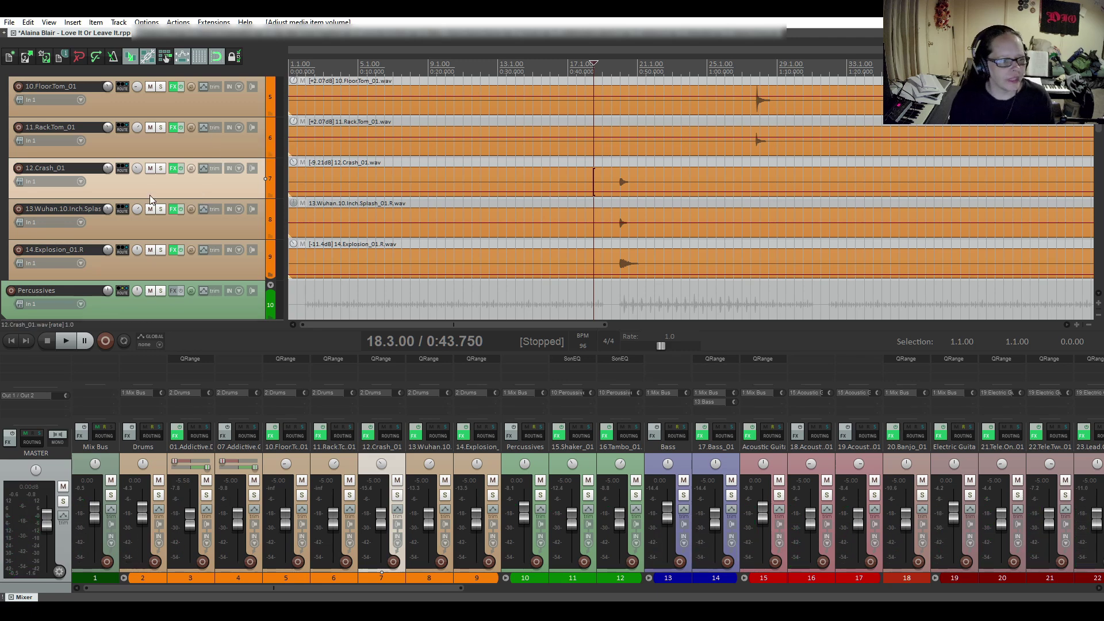
Step: Unmute the Vocals folder track and collapse the BG Vox folder's child tracks
scroll(150, 195, down, 12)
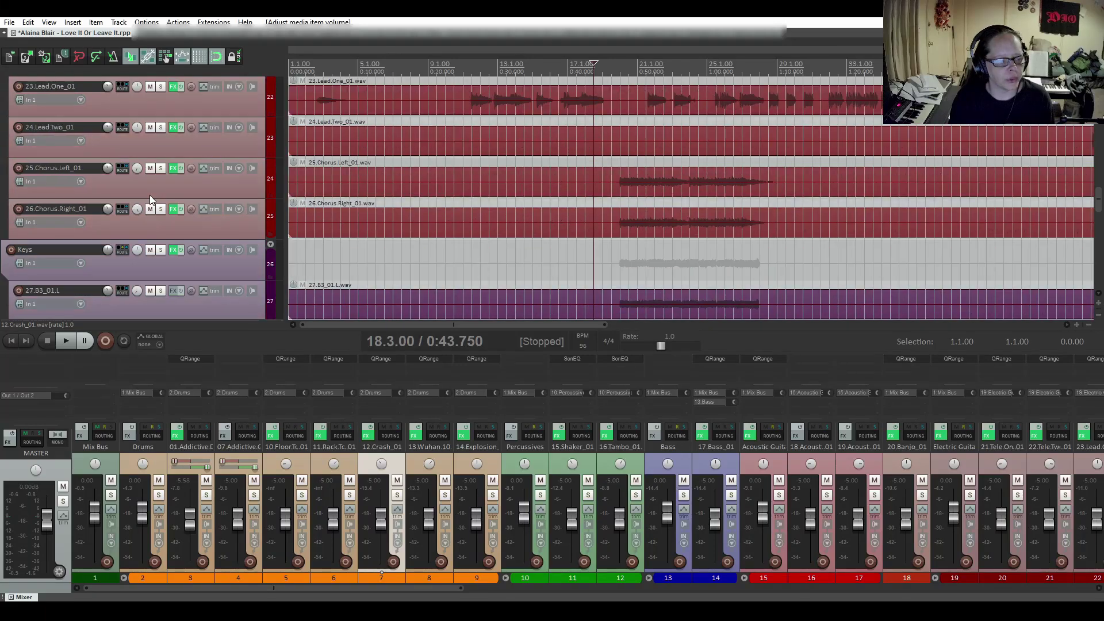
scroll(149, 198, down, 10)
scroll(149, 199, up, 5)
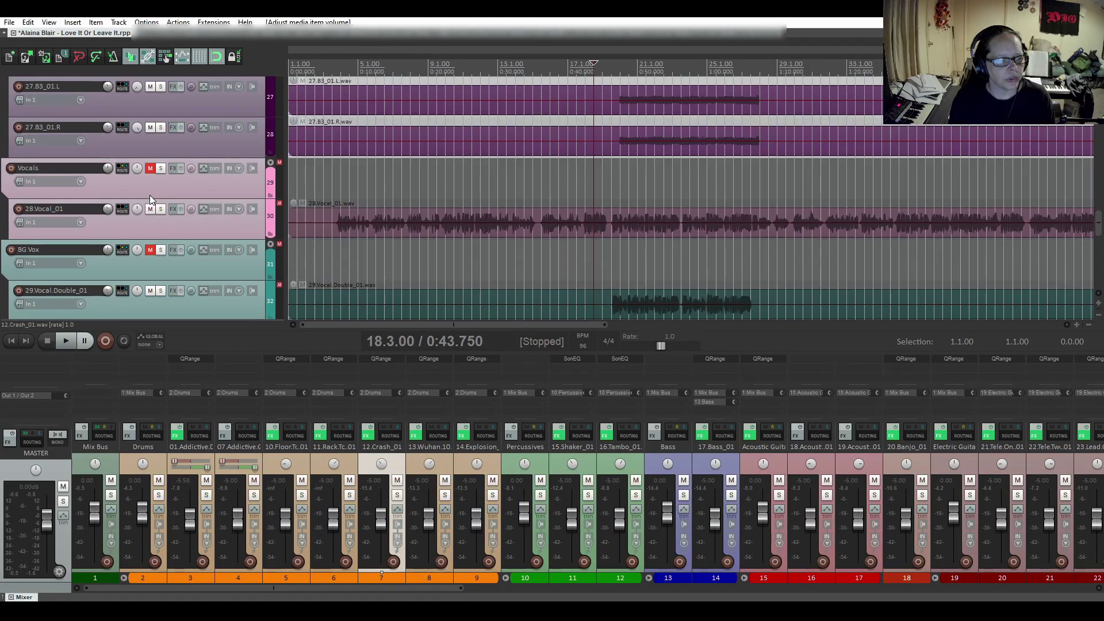
click(150, 168)
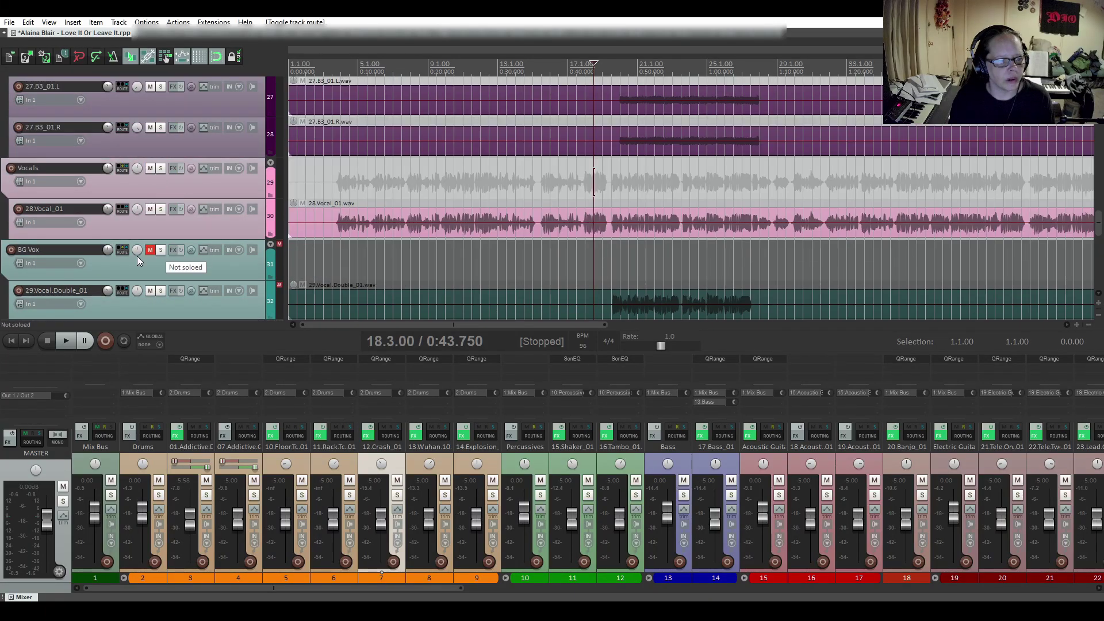
click(271, 244)
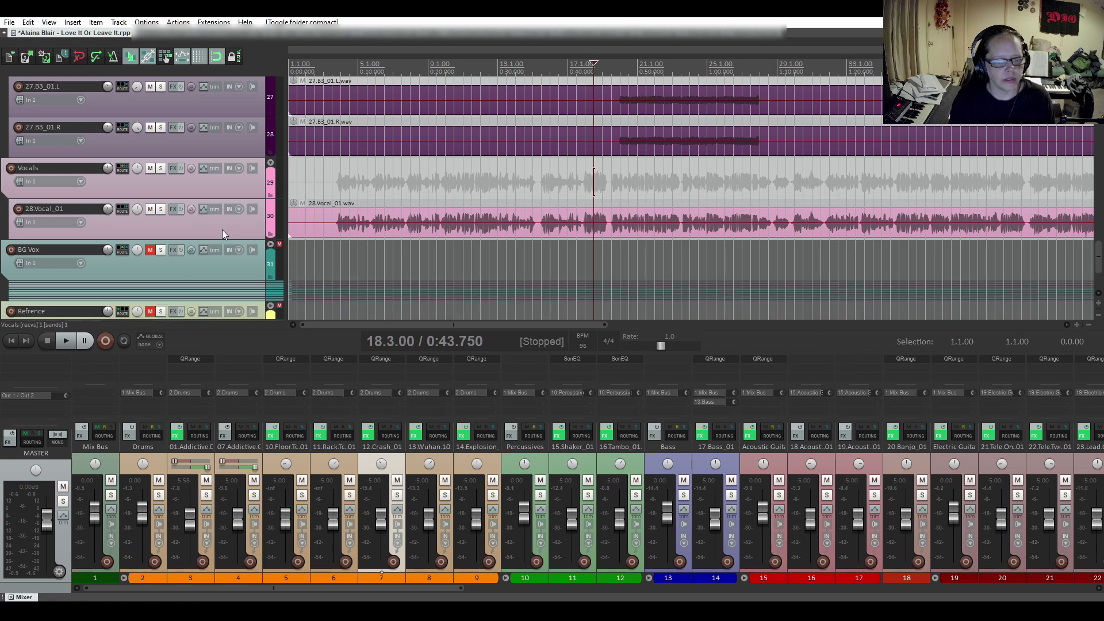
scroll(222, 229, up, 1)
scroll(222, 245, down, 1)
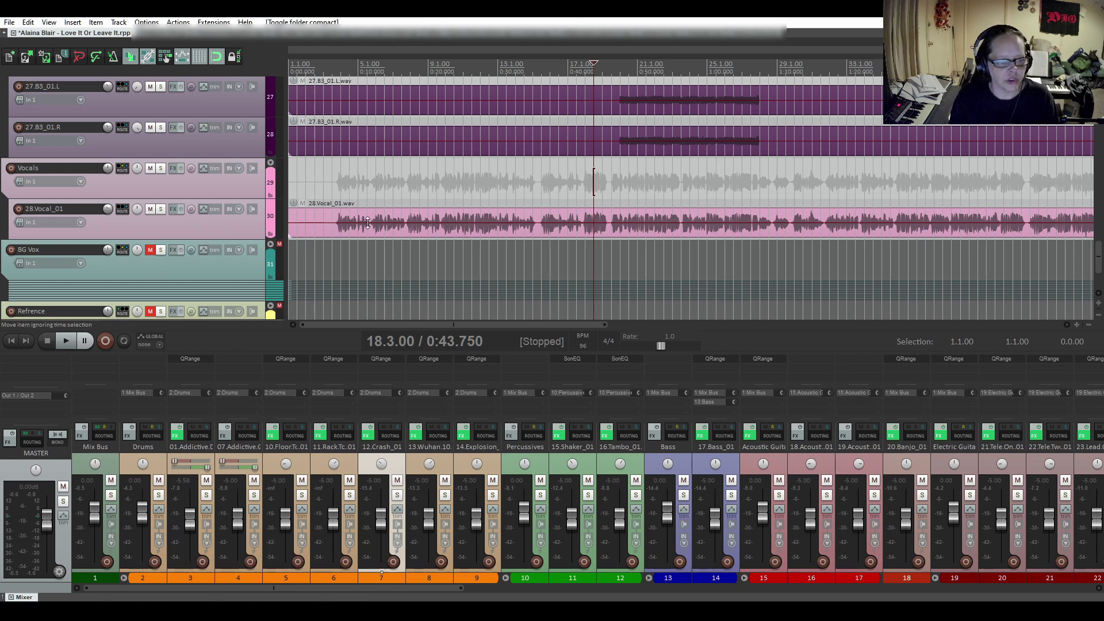
Step: Add the VST3 QRange EQ from the EQ folder to the 28.Vocal_01 track
click(171, 209)
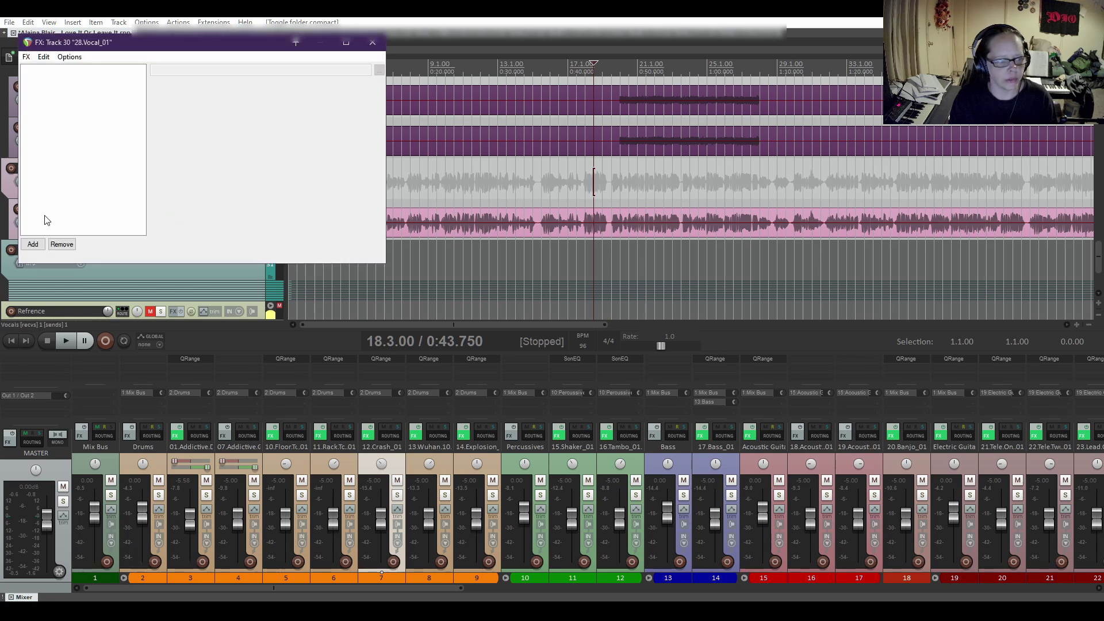
click(32, 247)
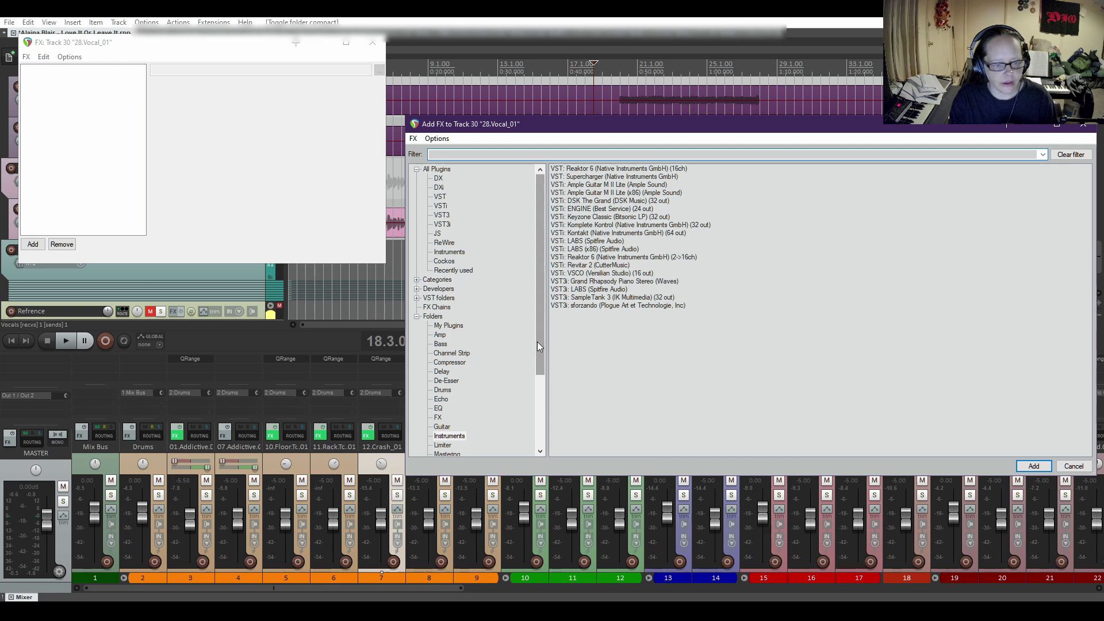
drag(540, 345, 537, 384)
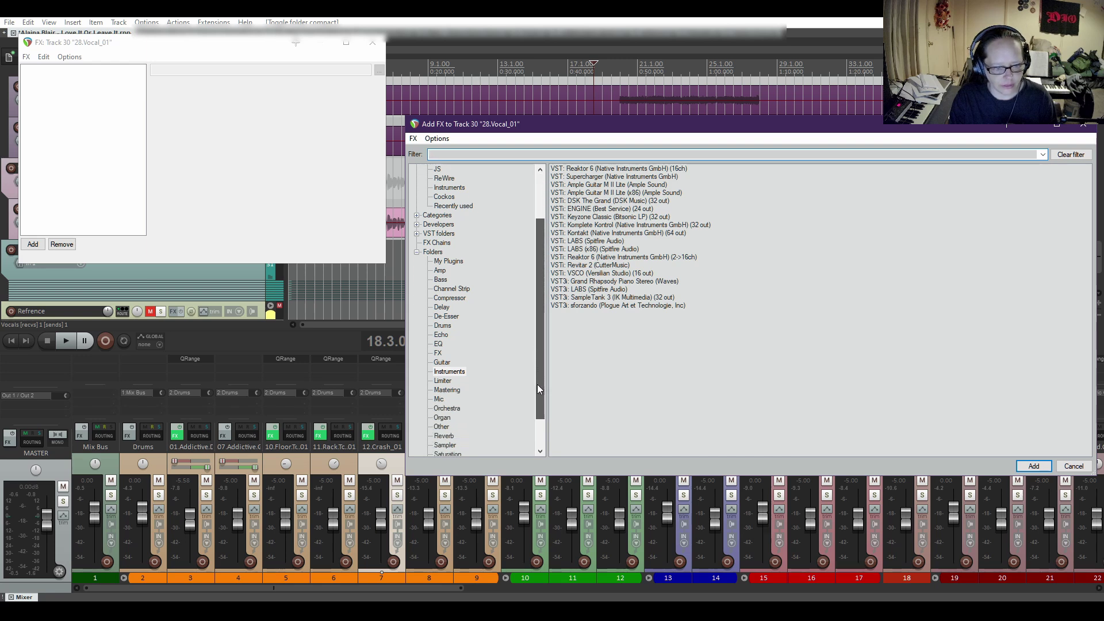
click(439, 344)
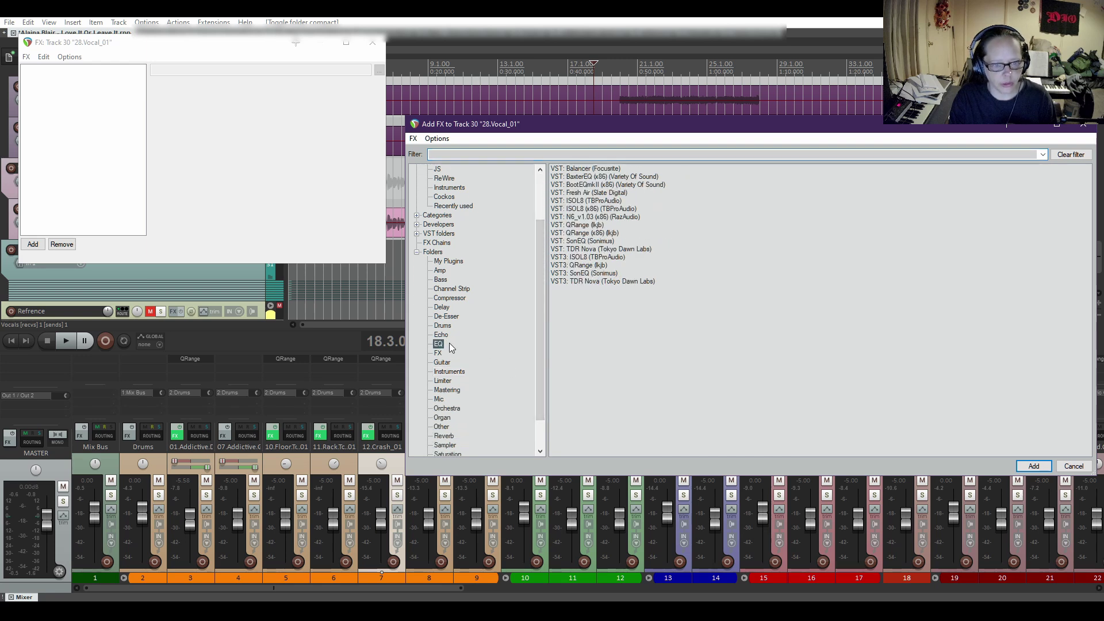
double_click(592, 266)
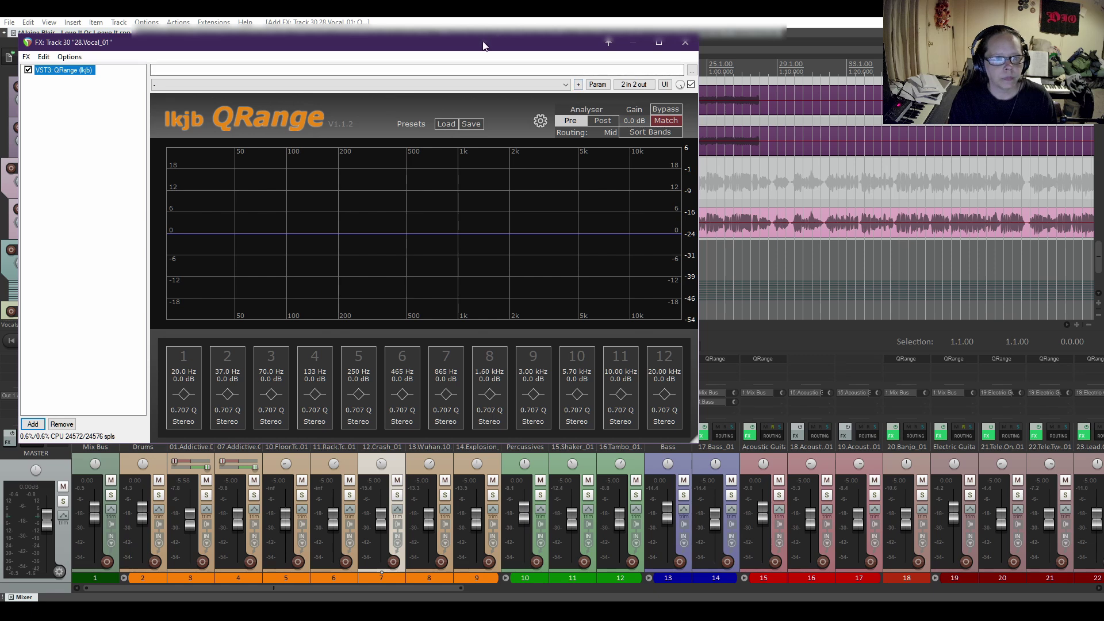
drag(483, 43, 698, 81)
Step: Enable QRange band 1 on the vocal as a low cut and set its frequency to 110 Hz
click(397, 394)
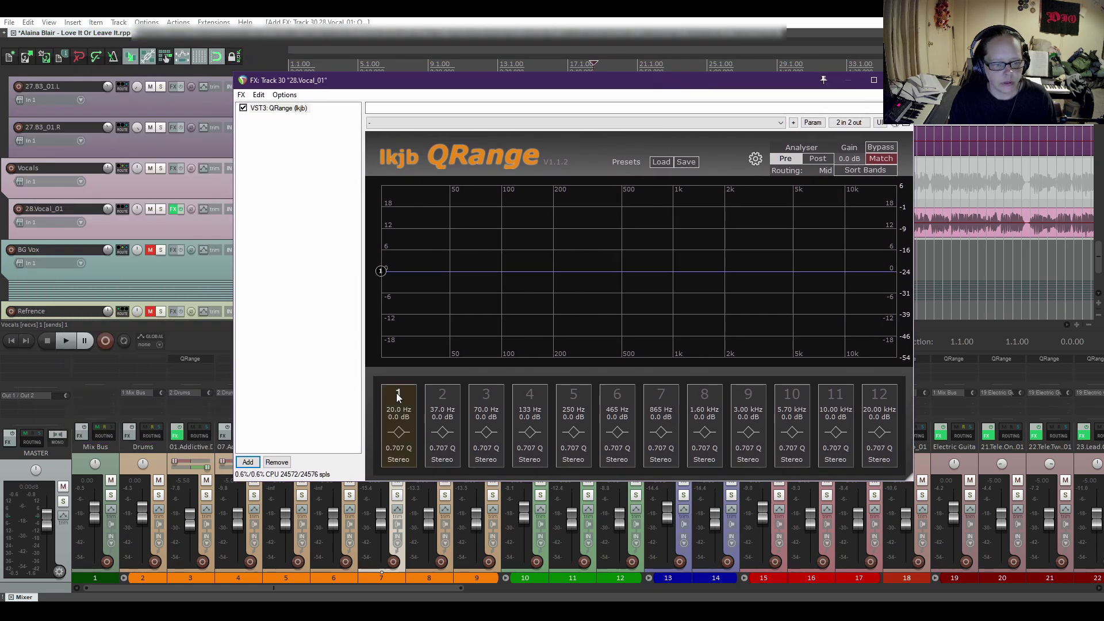
click(401, 440)
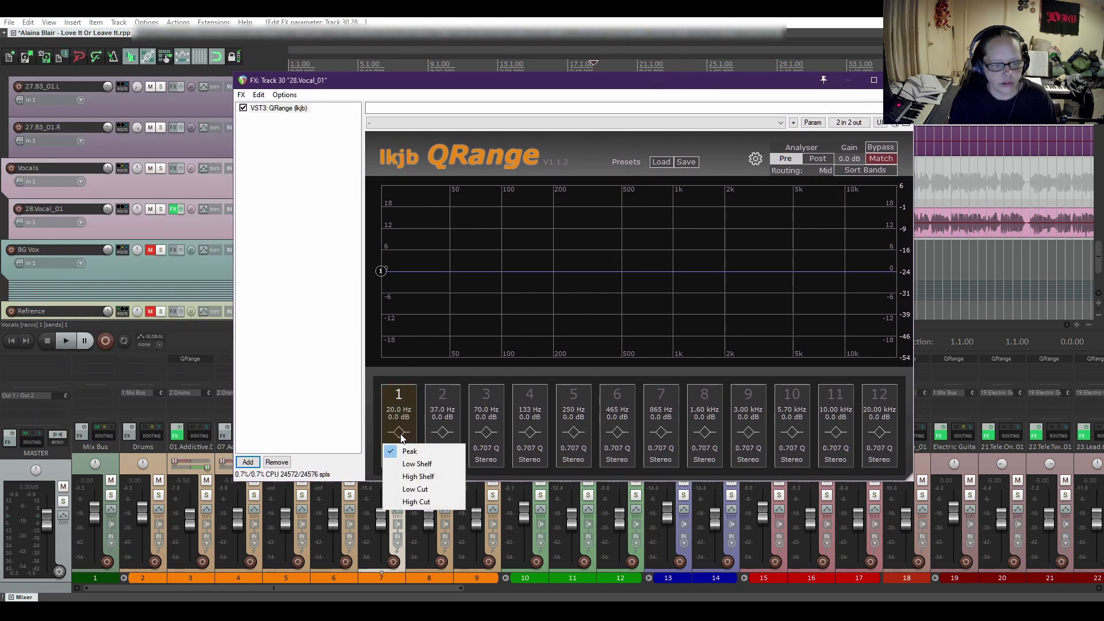
click(415, 489)
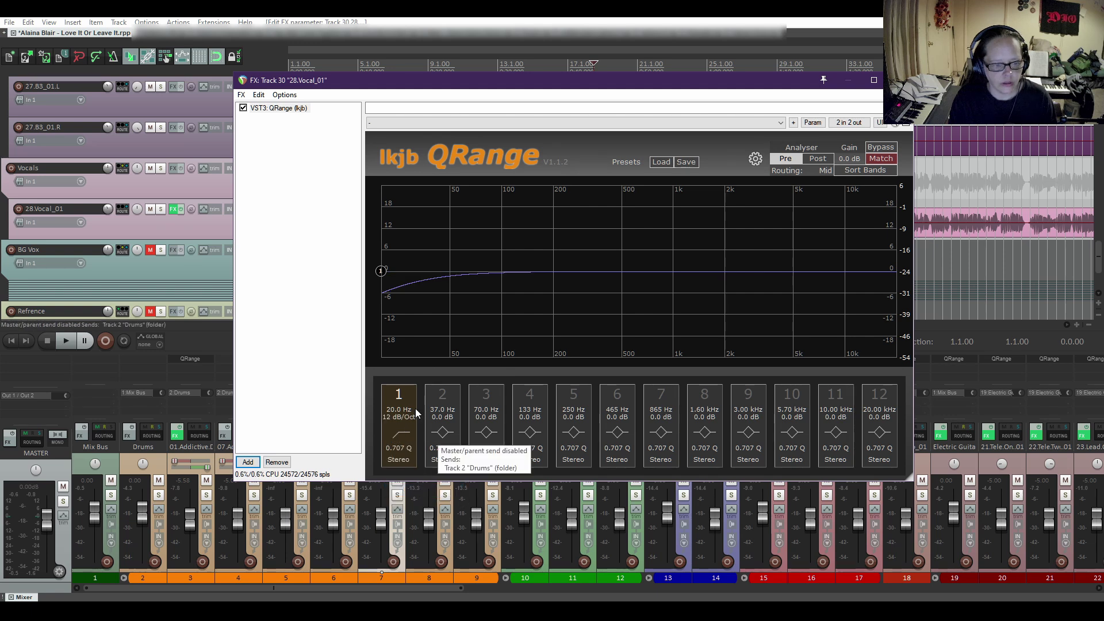
drag(382, 273, 484, 281)
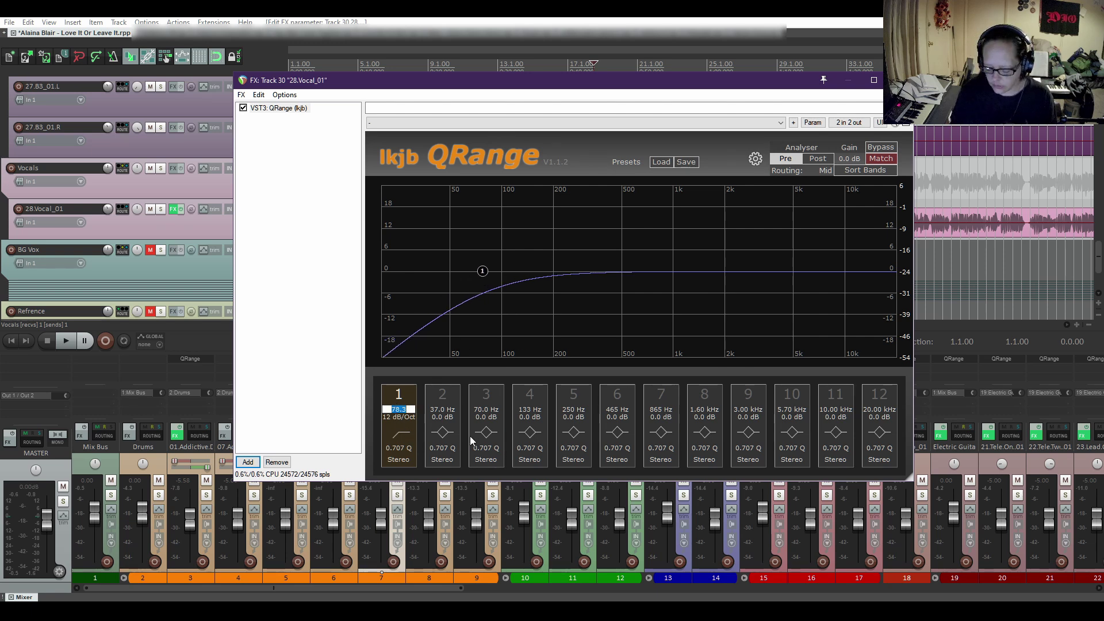
text(110)
key(Return)
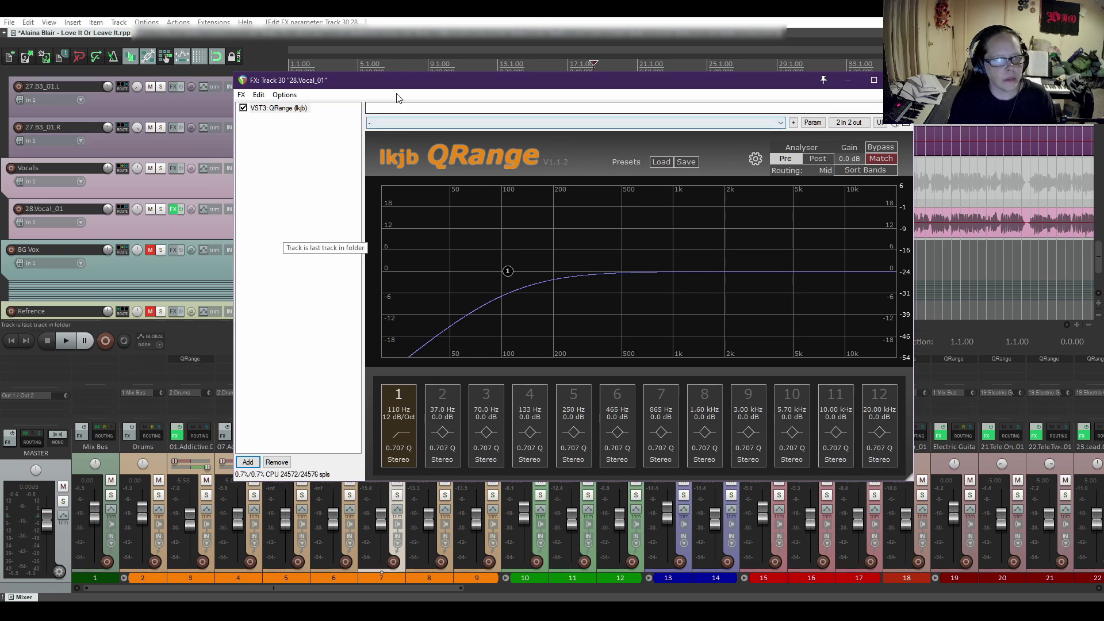
Step: Play from the start of the vocal and raise band 1's low-cut frequency to 145 Hz
drag(397, 80, 408, 309)
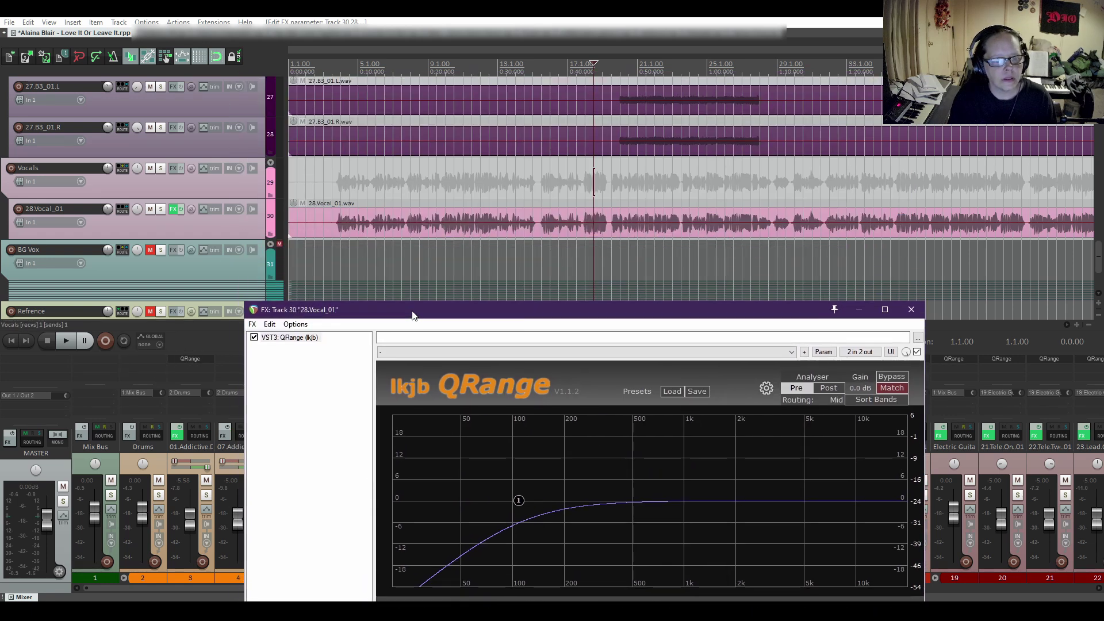
click(334, 201)
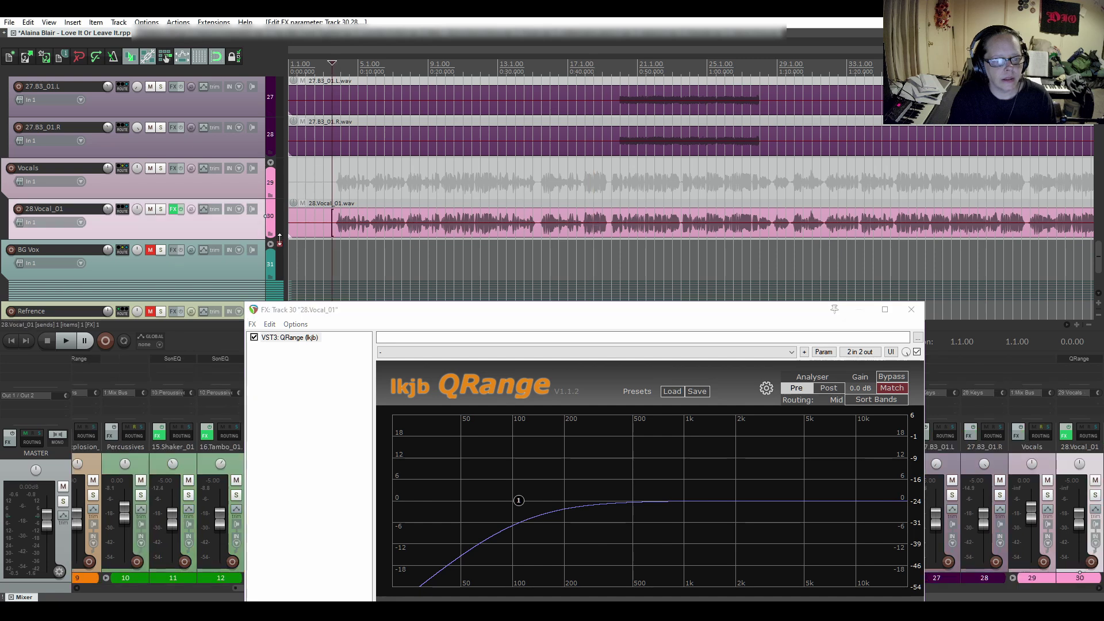
click(65, 347)
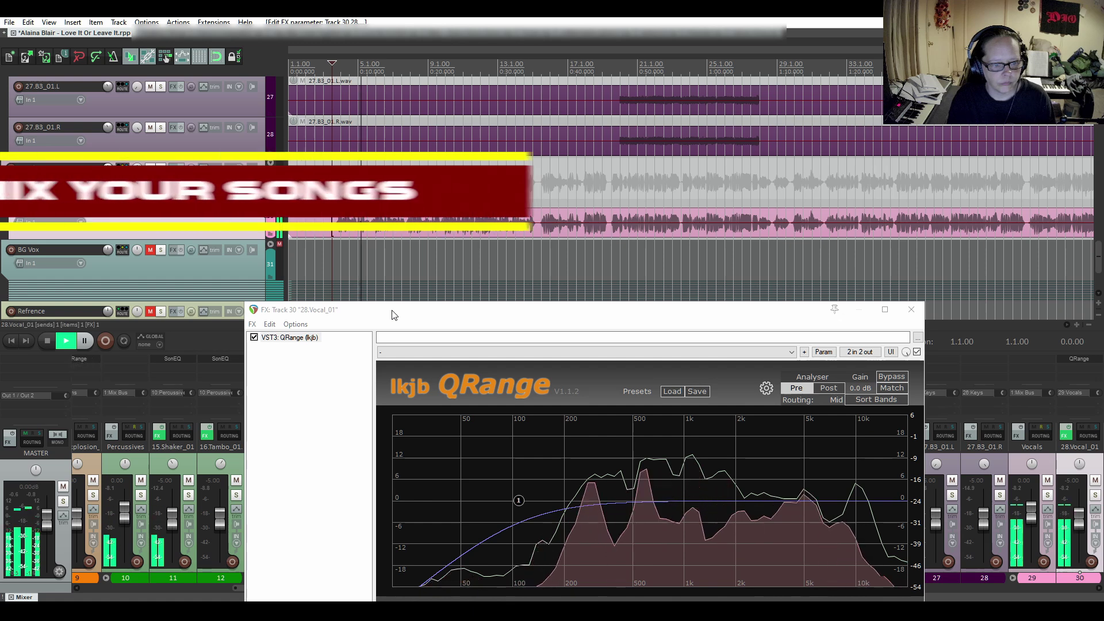
drag(364, 317, 396, 256)
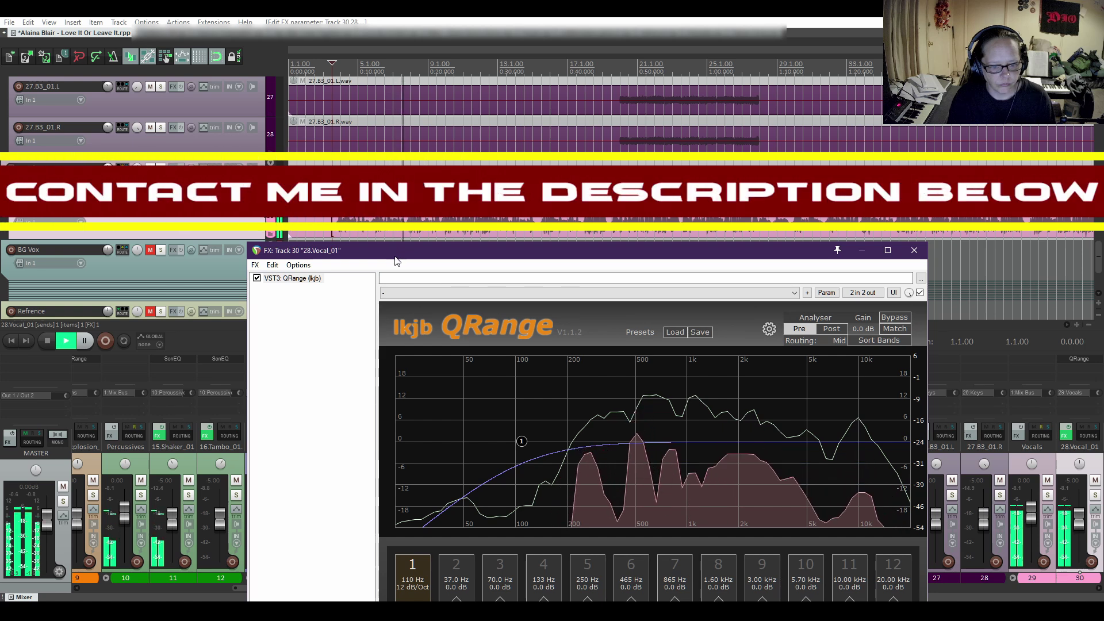
mouse_move(523, 453)
mouse_down()
mouse_move(557, 446)
mouse_move(542, 443)
mouse_up()
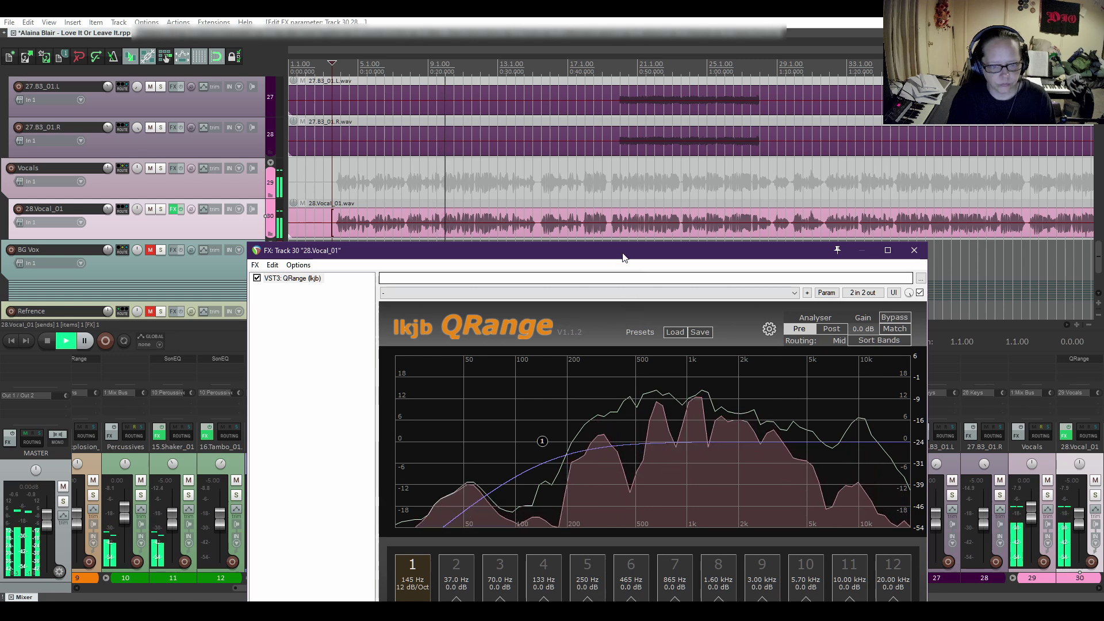
drag(622, 249, 569, 137)
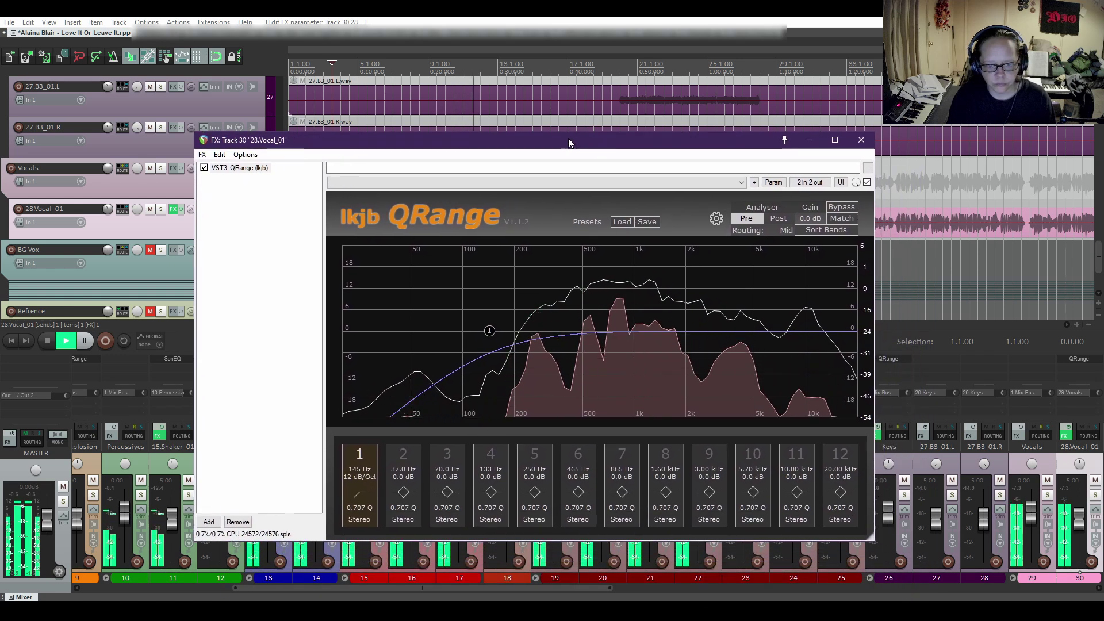
click(47, 341)
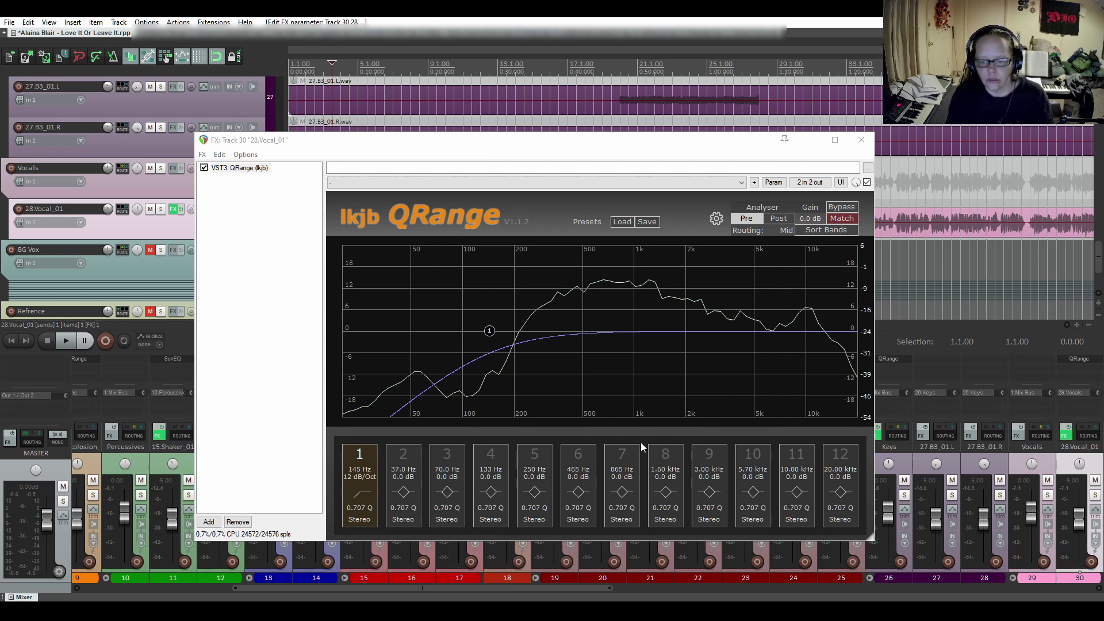
Step: Close the vocal's effects and raise the 28.Vocal_01 track fader by about 2 dB during playback
click(863, 149)
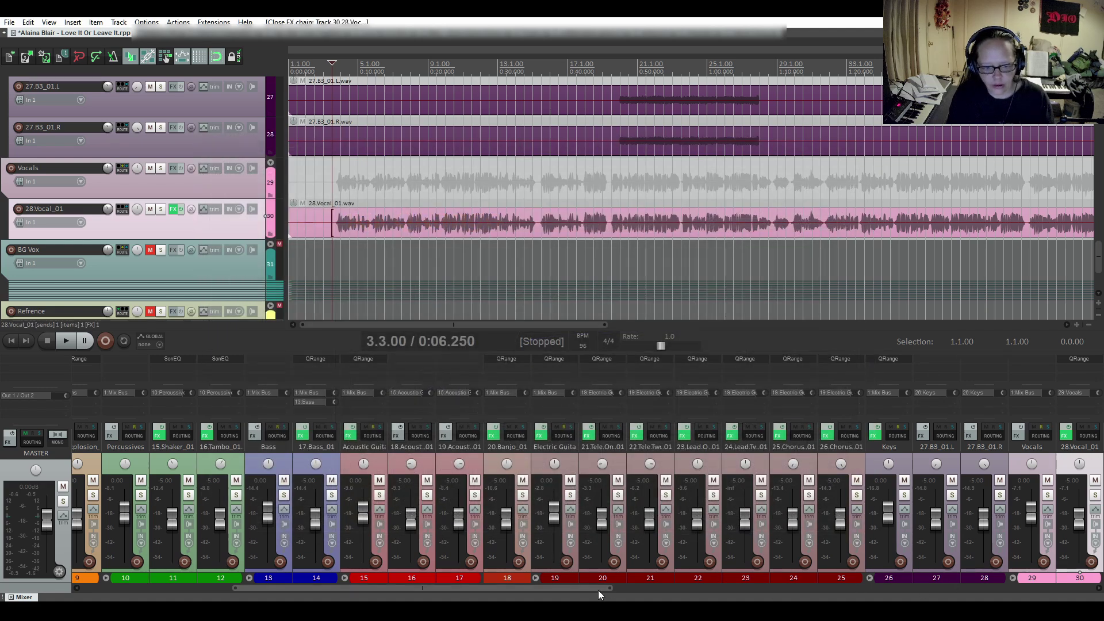
drag(598, 590, 785, 599)
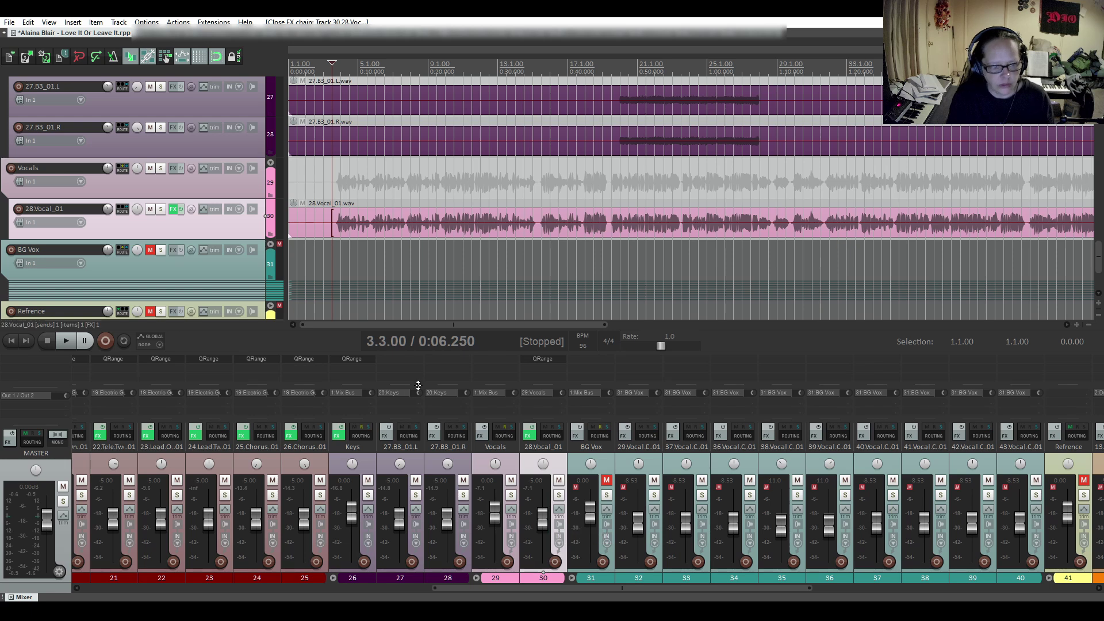
click(67, 341)
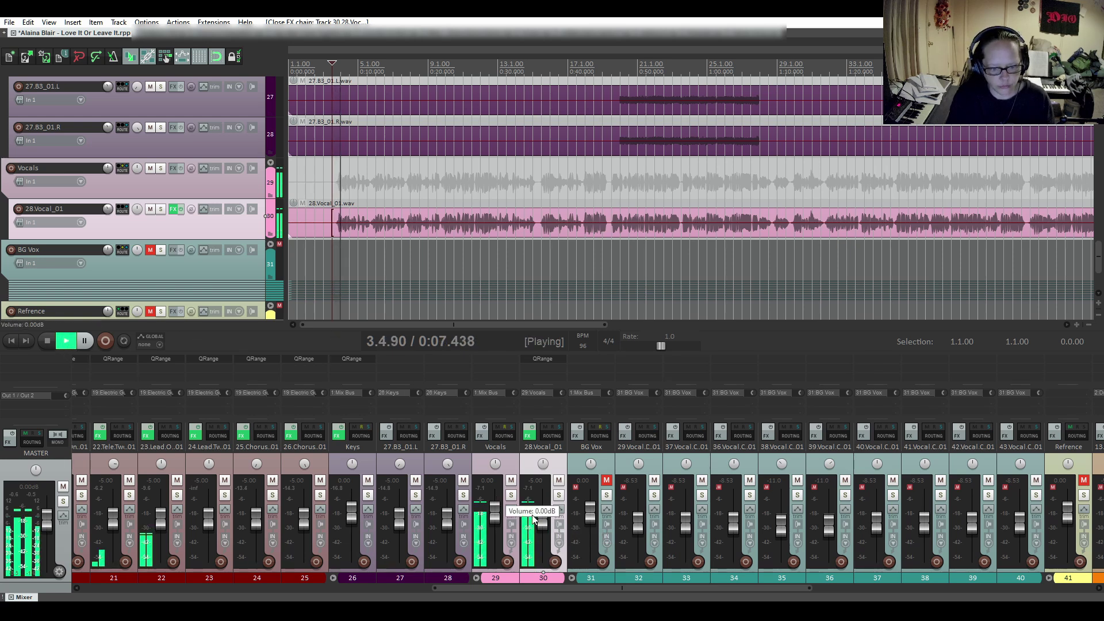
drag(540, 525, 540, 521)
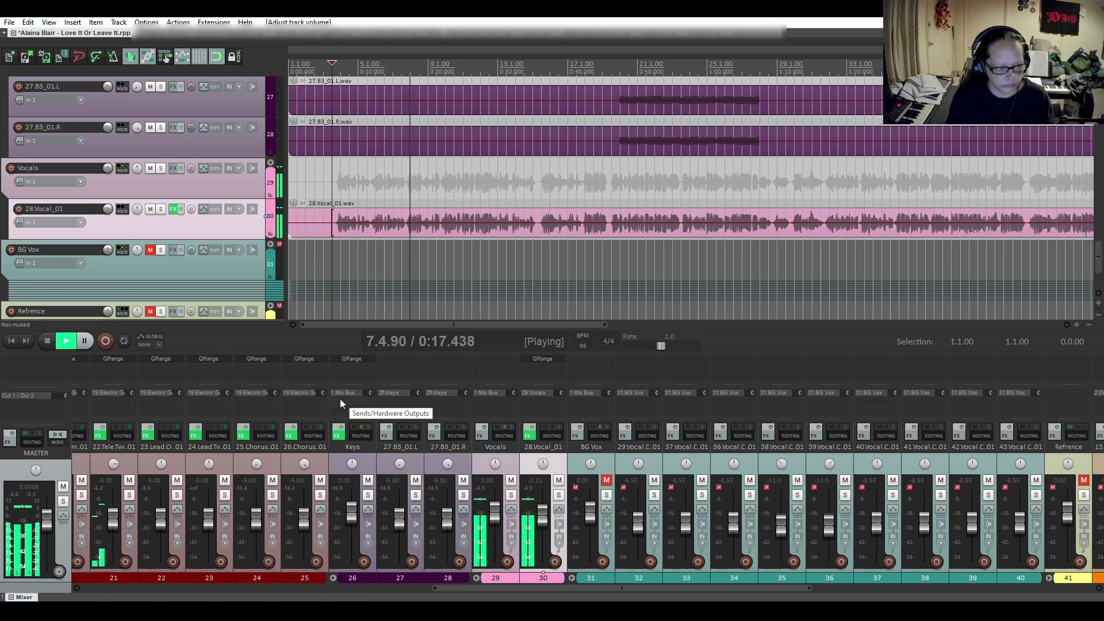
click(45, 343)
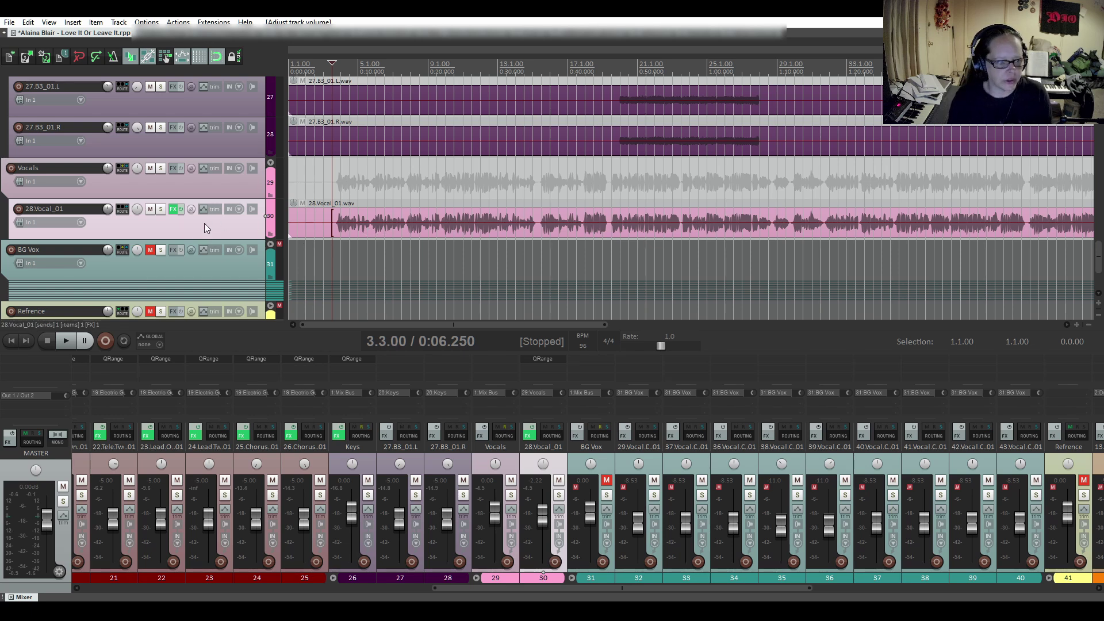
Step: Play the song from the vocal's start and from bar 19 to examine the lead vocal's spectrum in QRange
key(space)
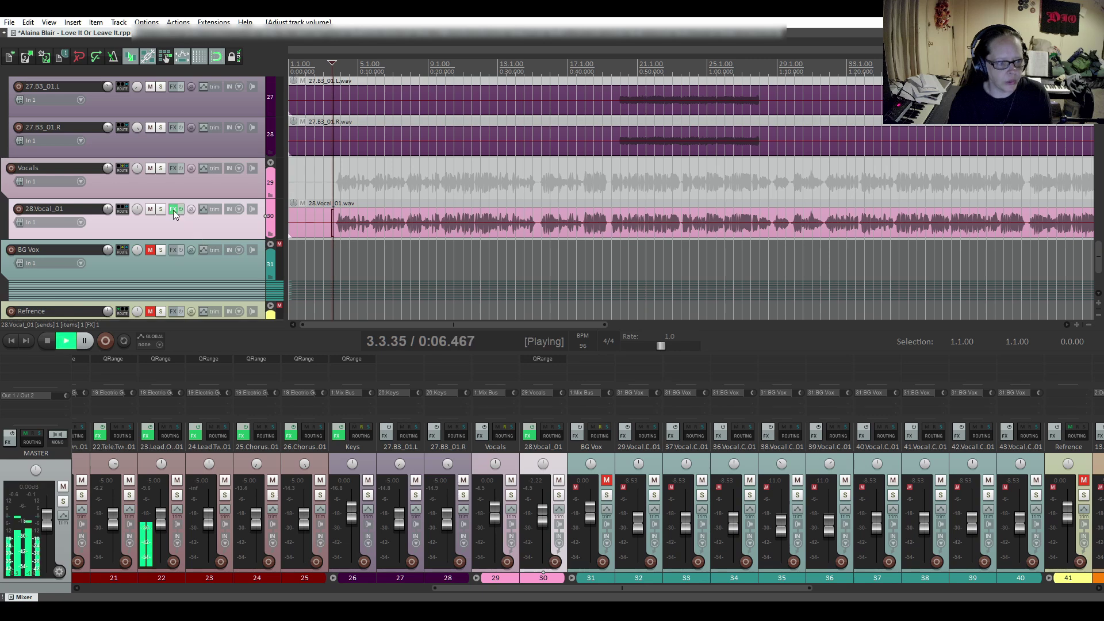
click(175, 210)
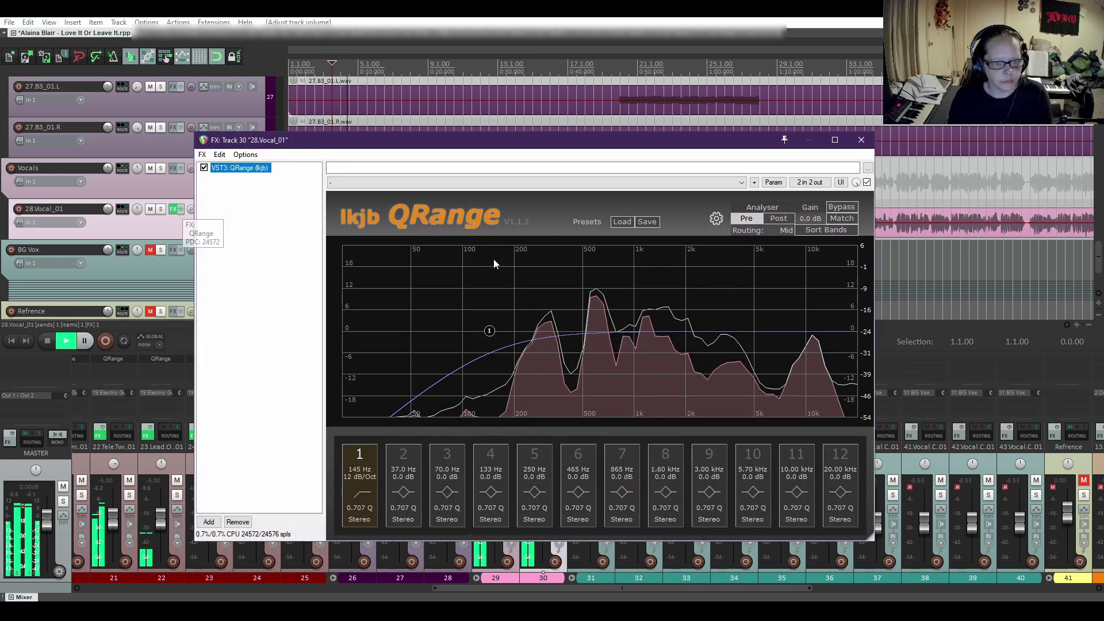
drag(507, 145, 453, 149)
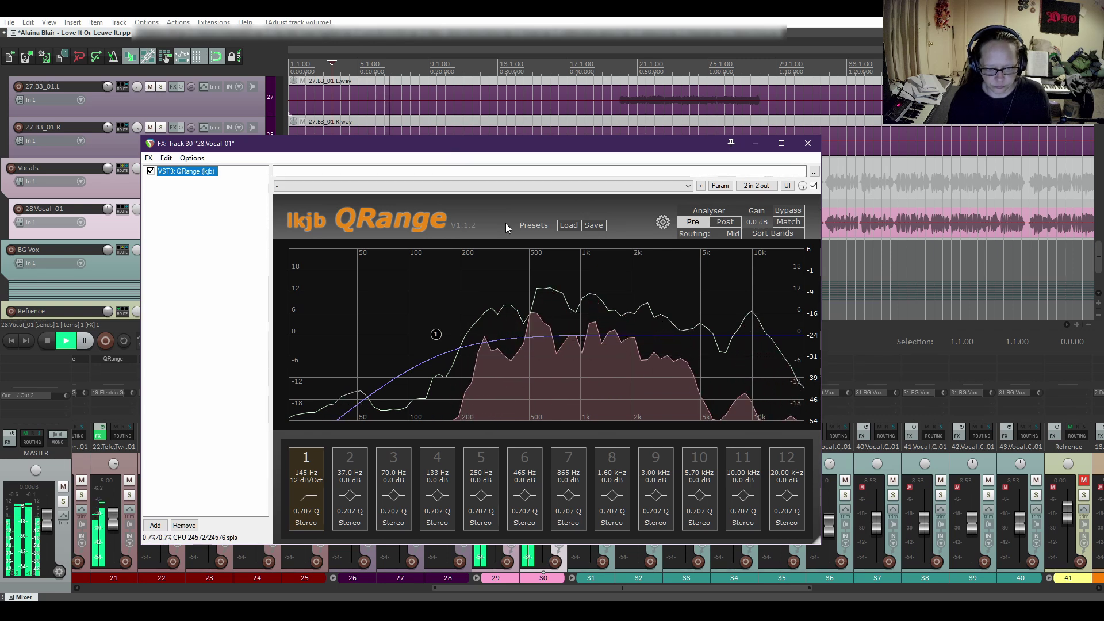
drag(595, 148, 581, 262)
click(612, 190)
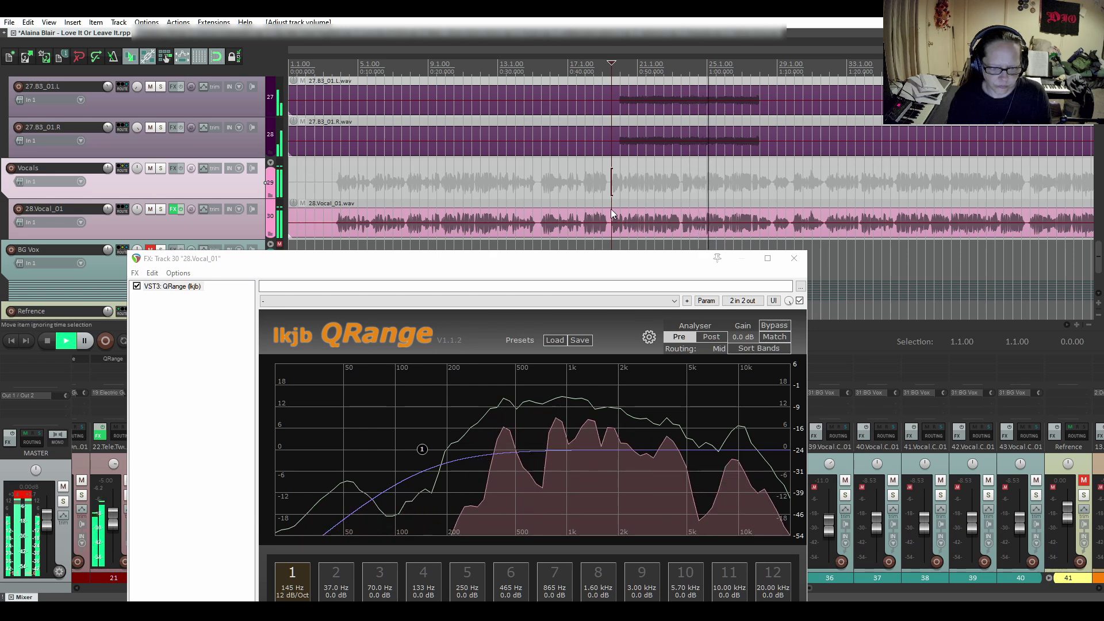
drag(530, 263, 573, 264)
click(42, 342)
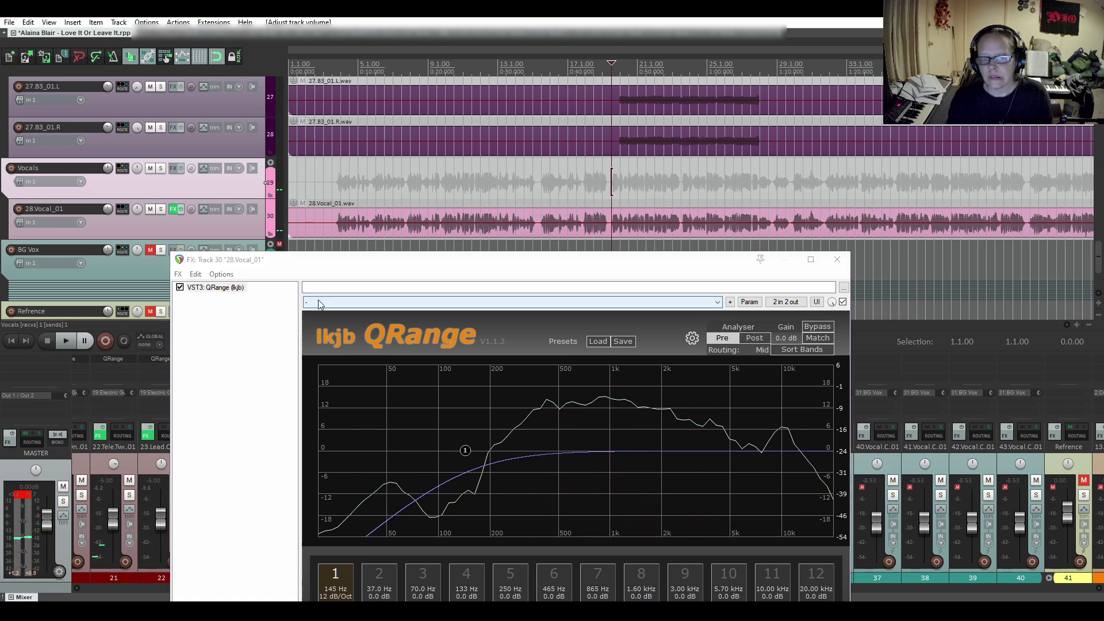
drag(444, 271, 445, 142)
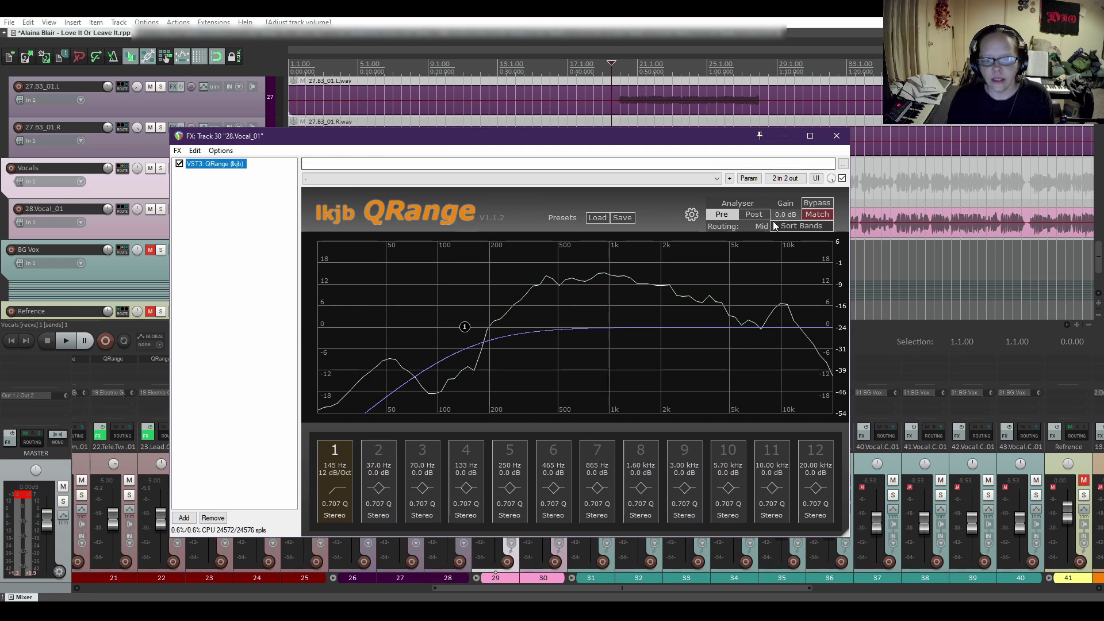
click(837, 136)
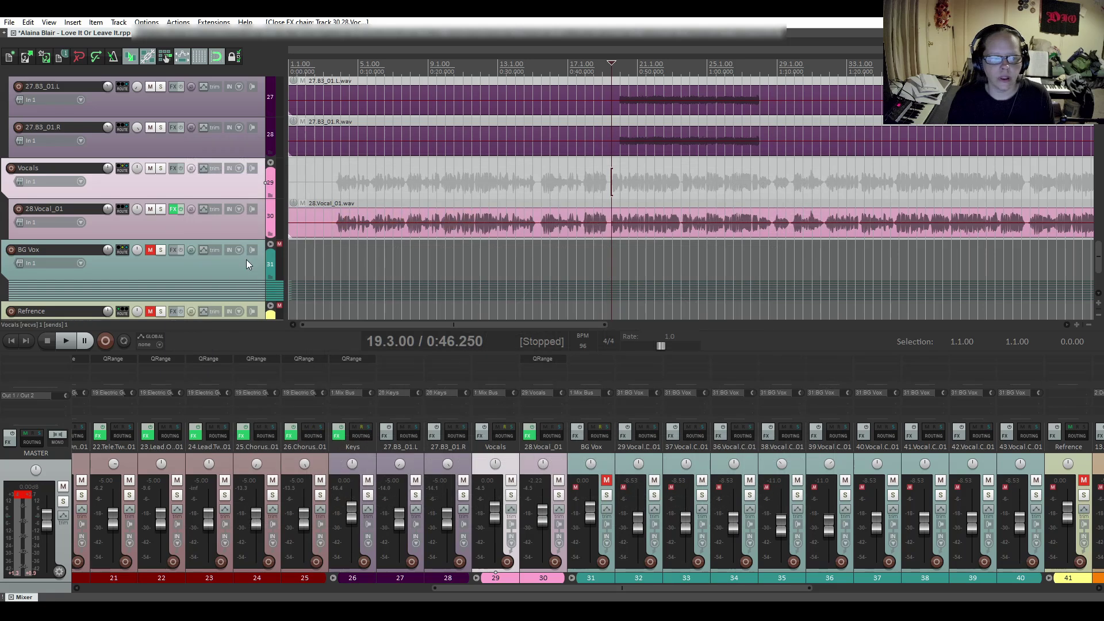
Step: Insert a track named Vocal Thickening below 28.Vocal_01 and add a send from 28.Vocal_01 to it
click(234, 232)
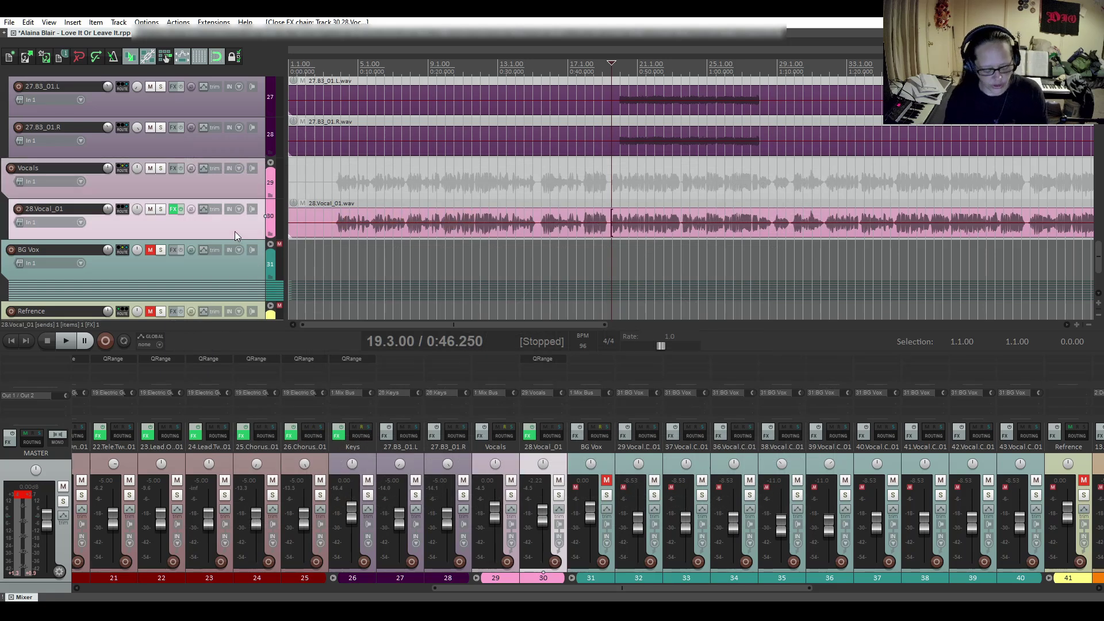
key(ctrl+t)
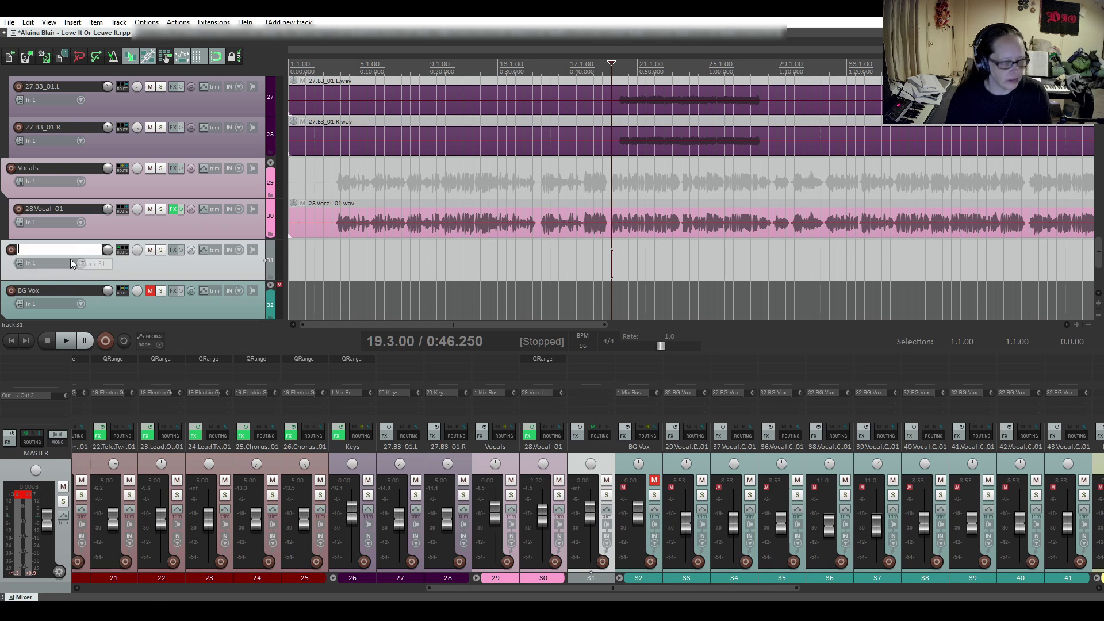
text(Voca)
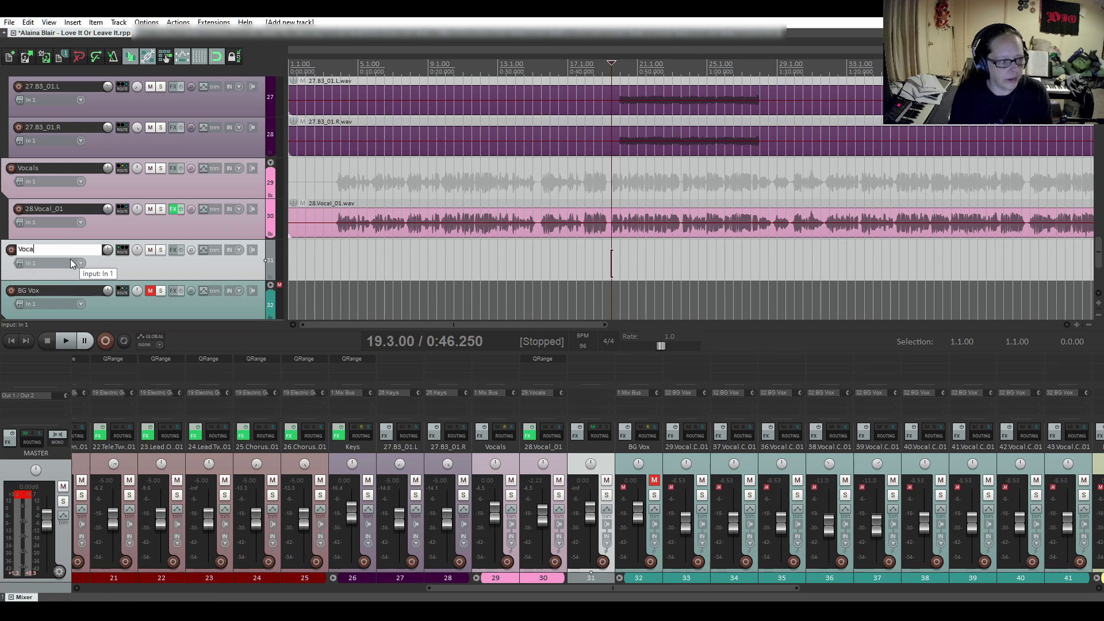
text(l Thickening)
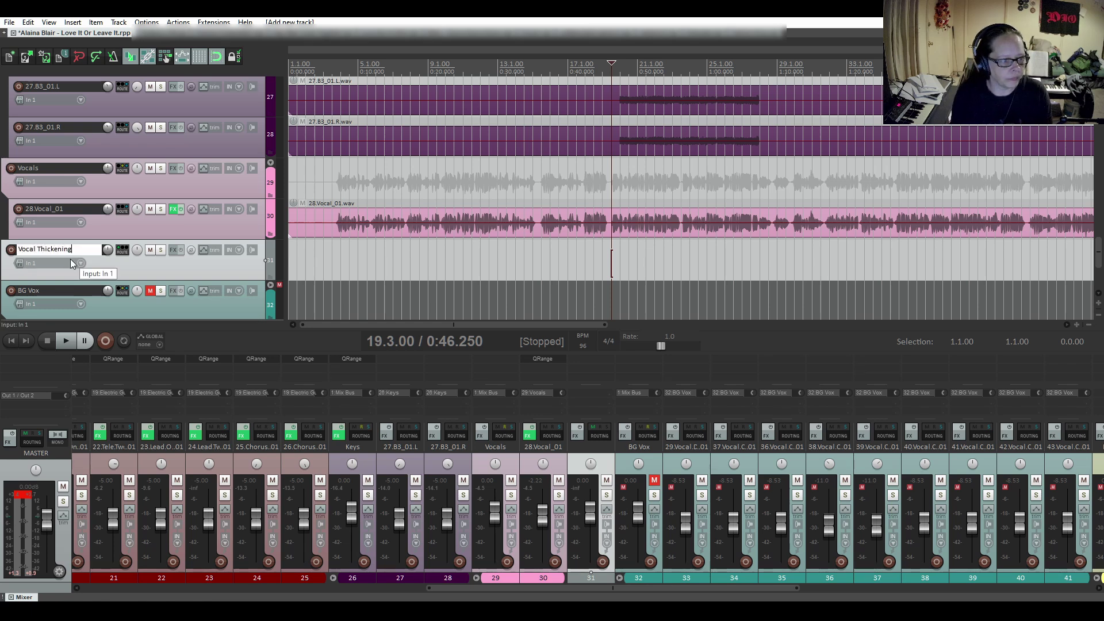
key(Return)
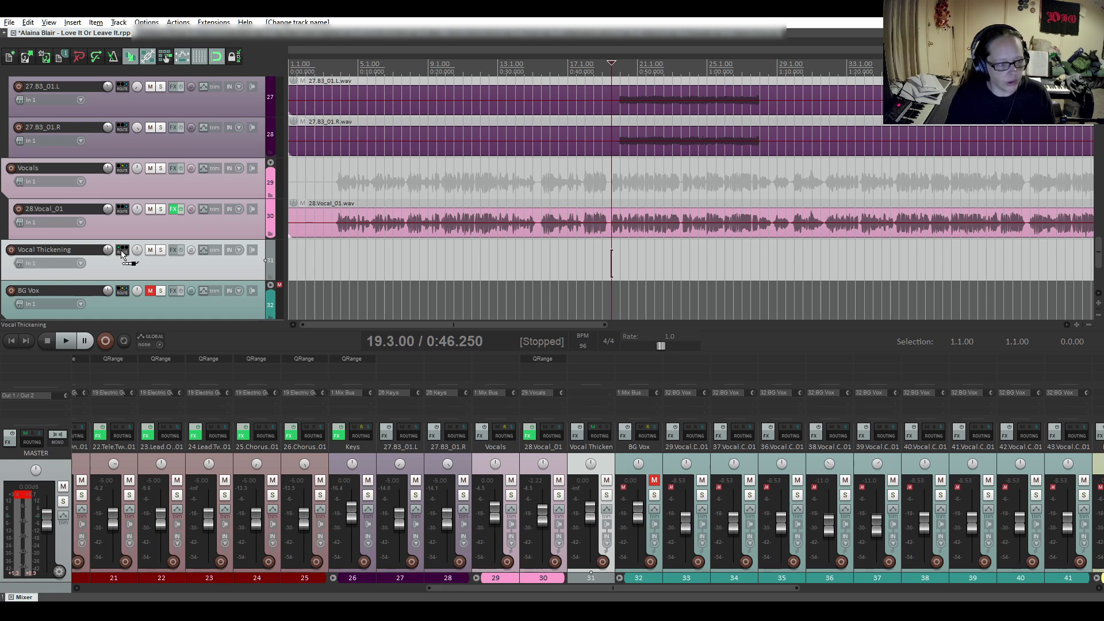
drag(122, 253, 123, 254)
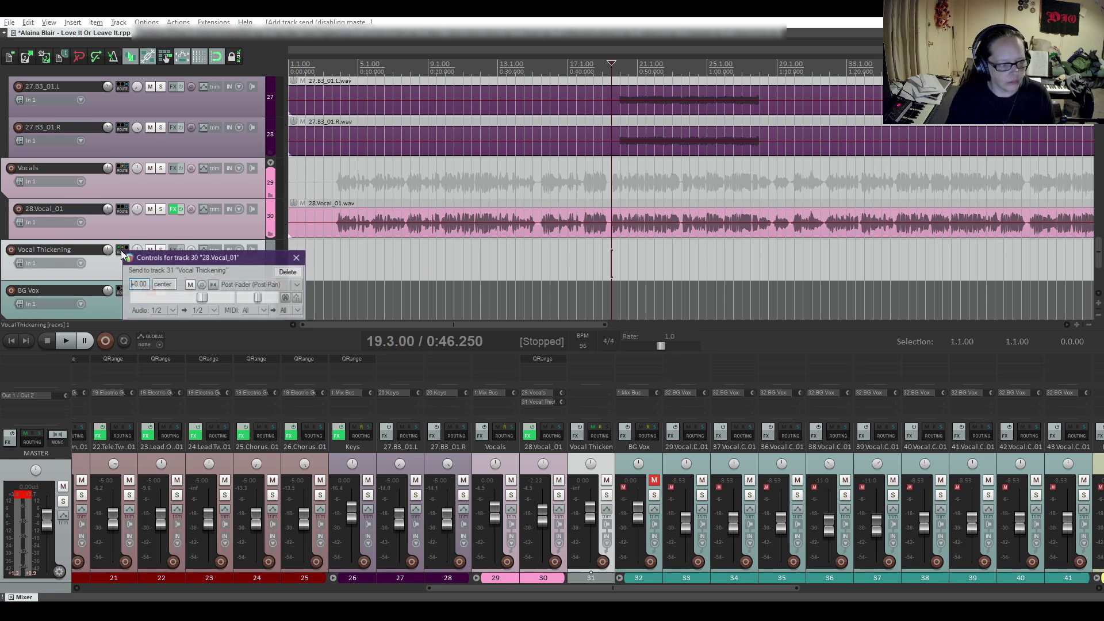
click(297, 258)
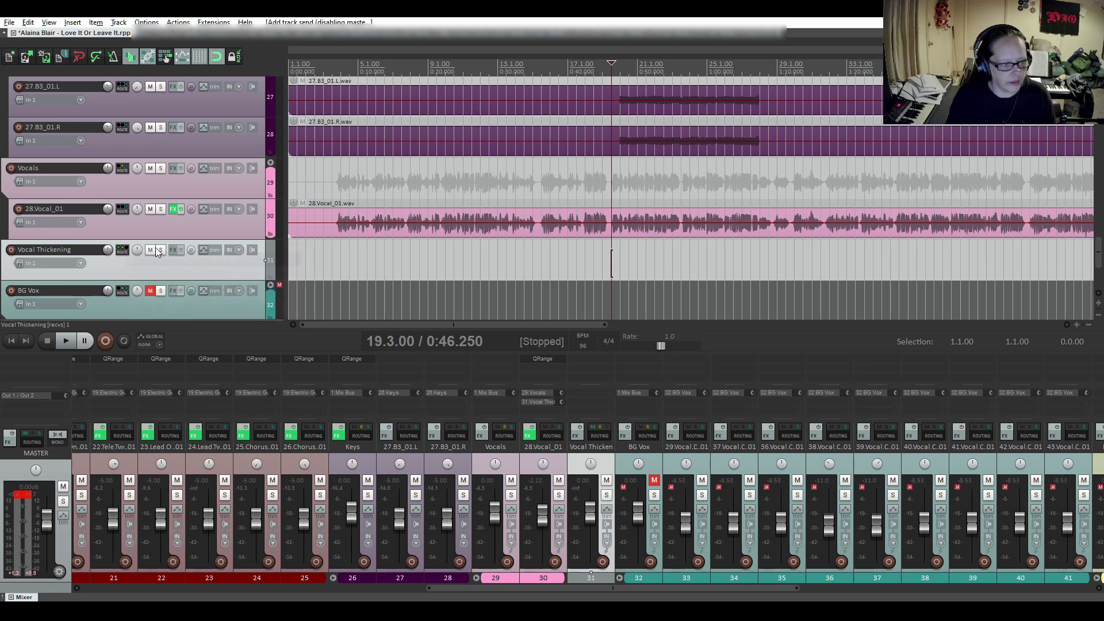
Step: Turn off the Vocal Thickening track's master send and route the track to Mix Bus instead
click(123, 252)
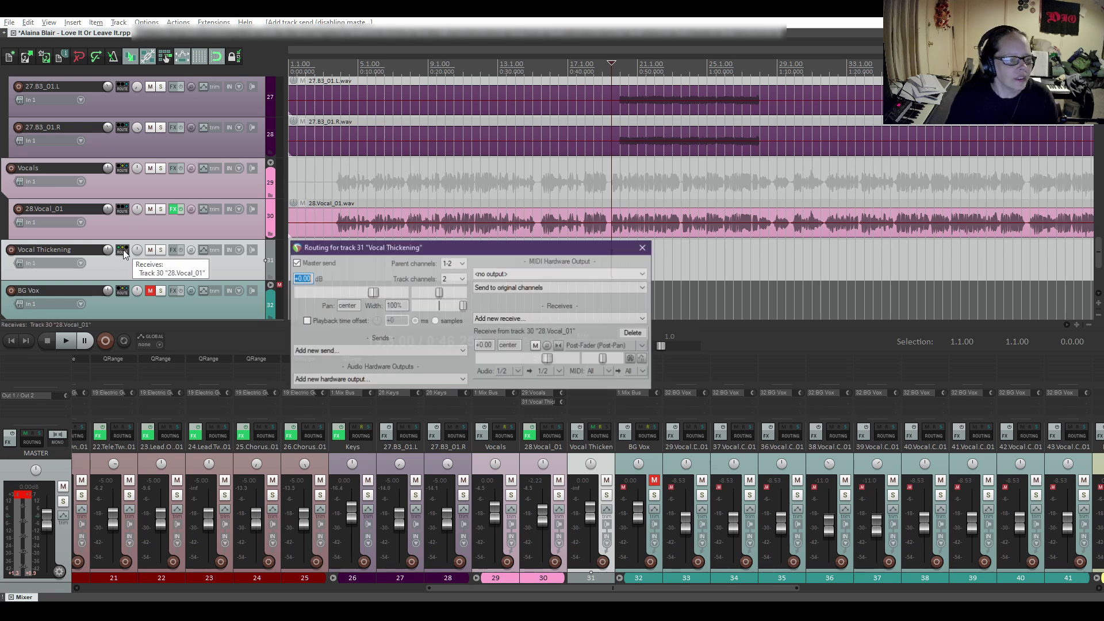
click(297, 263)
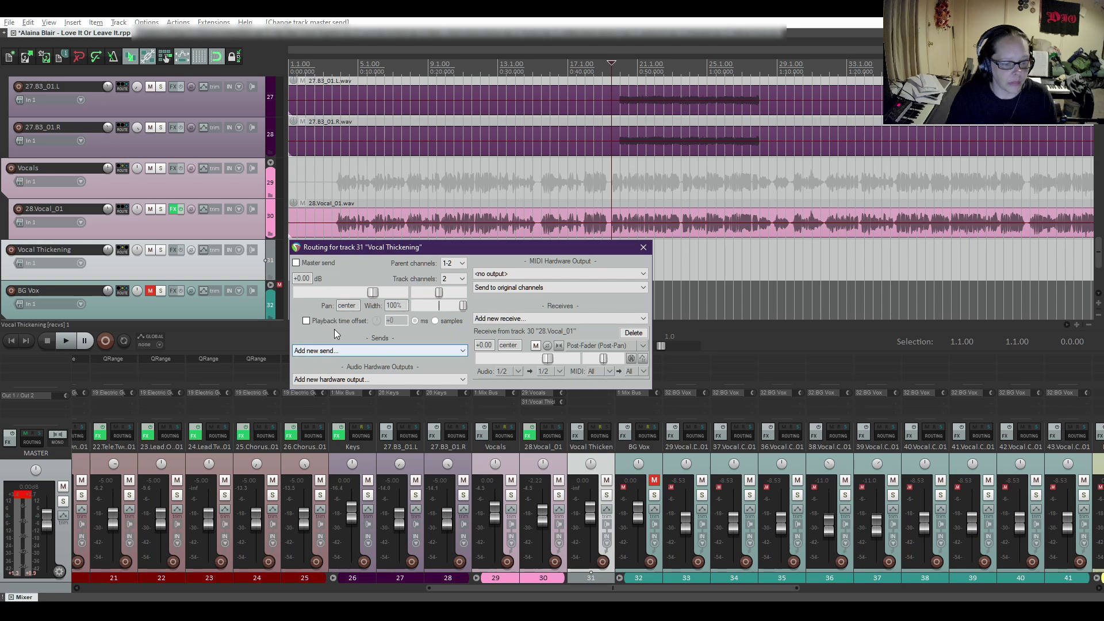
click(347, 349)
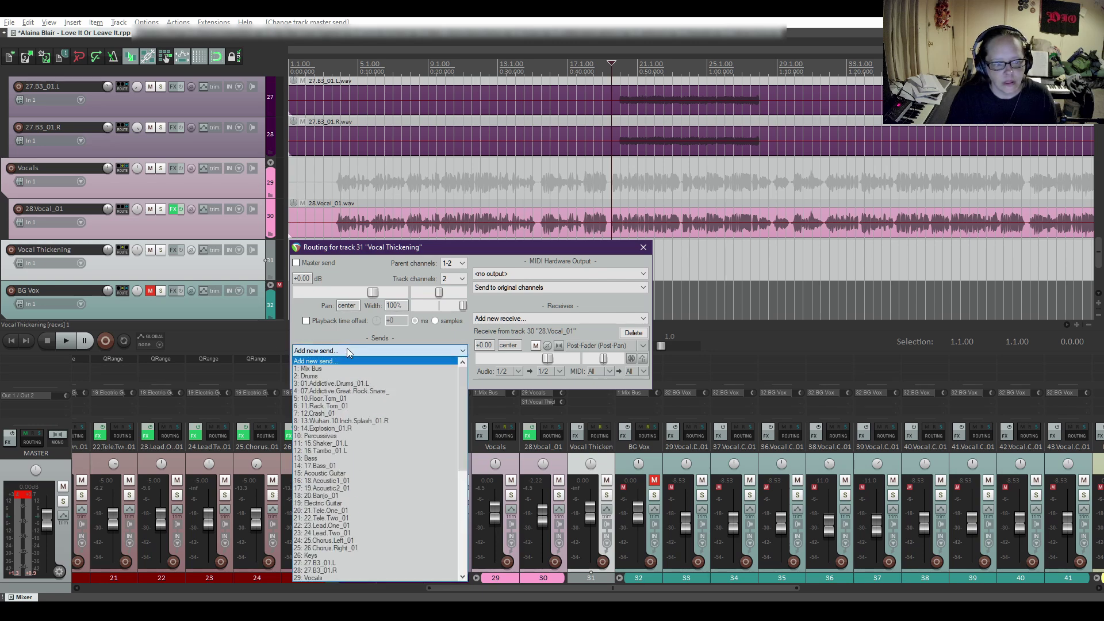
click(330, 371)
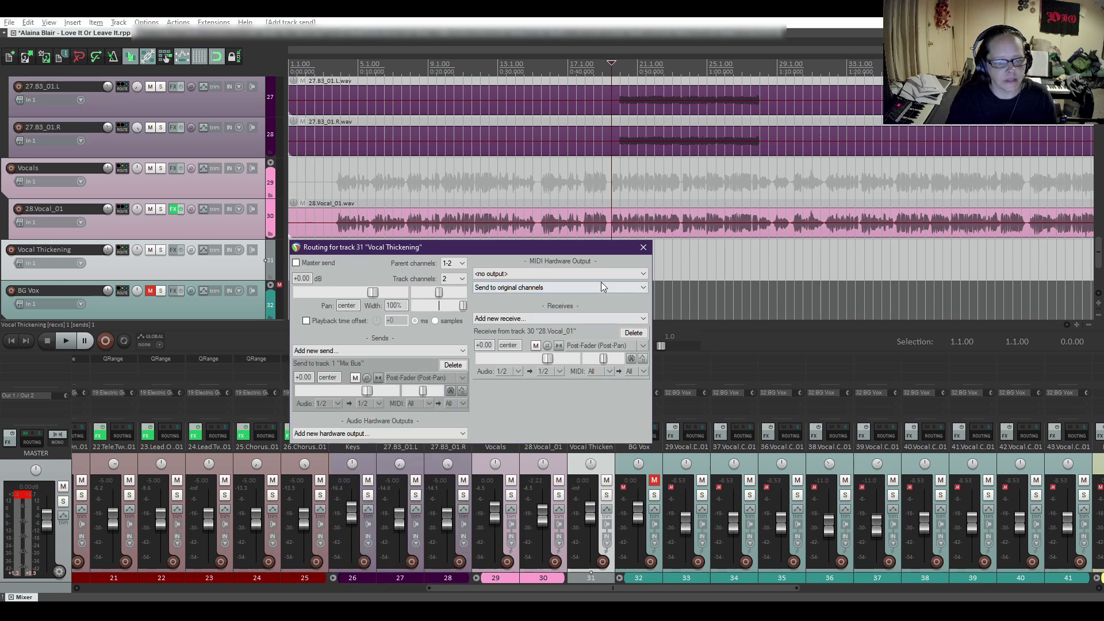
click(643, 248)
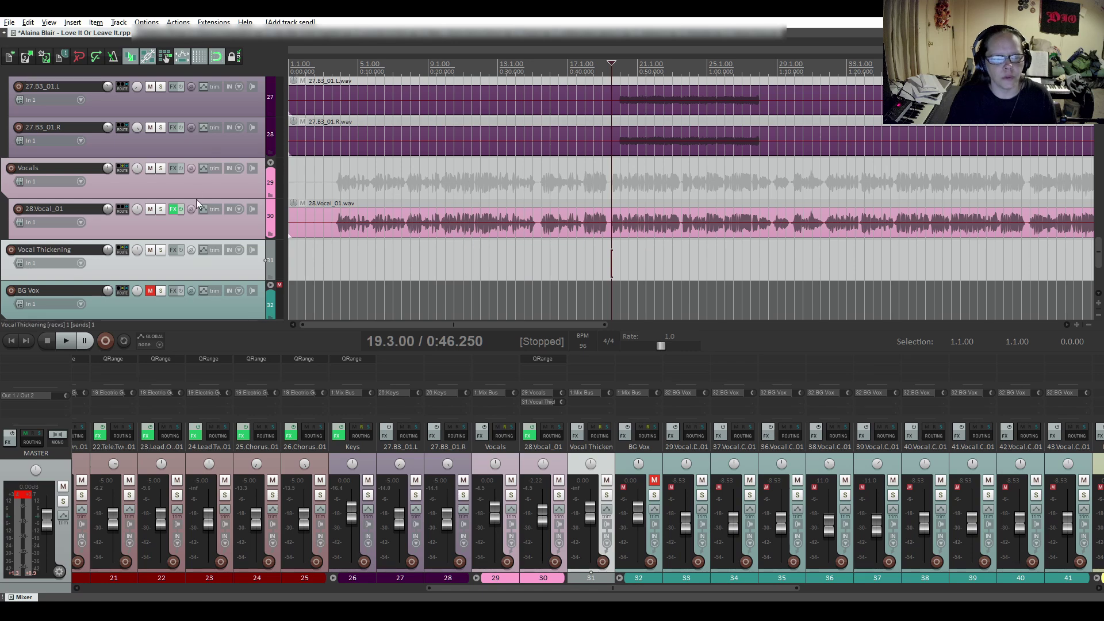
Step: Load the saved Vocal Thickening FX chain onto the Vocal Thickening track and close its effects
click(173, 251)
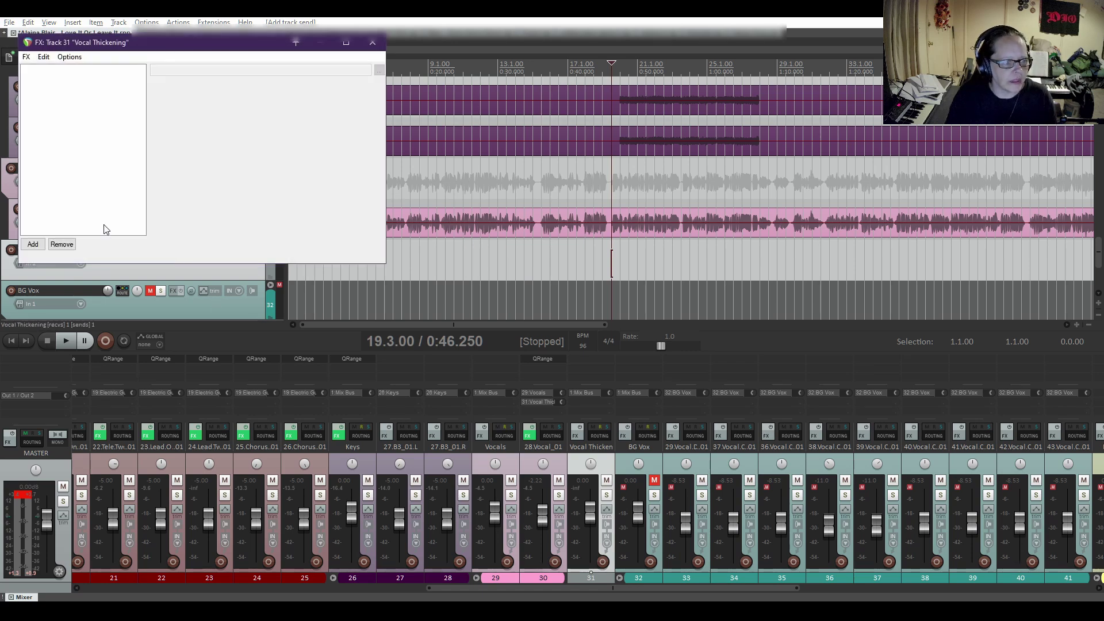
click(32, 245)
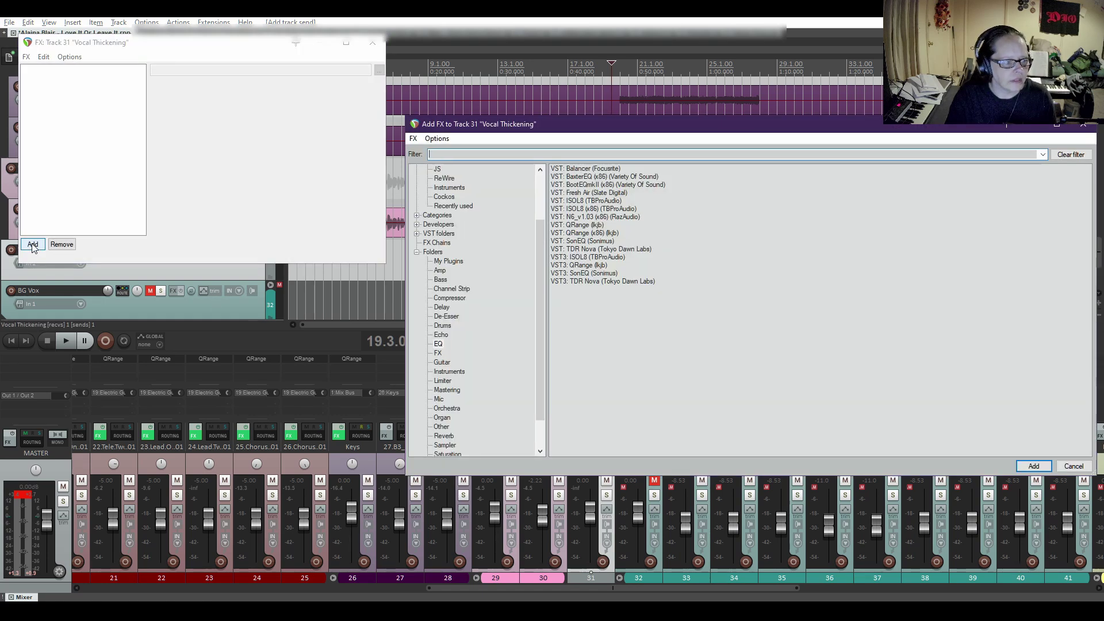
click(432, 243)
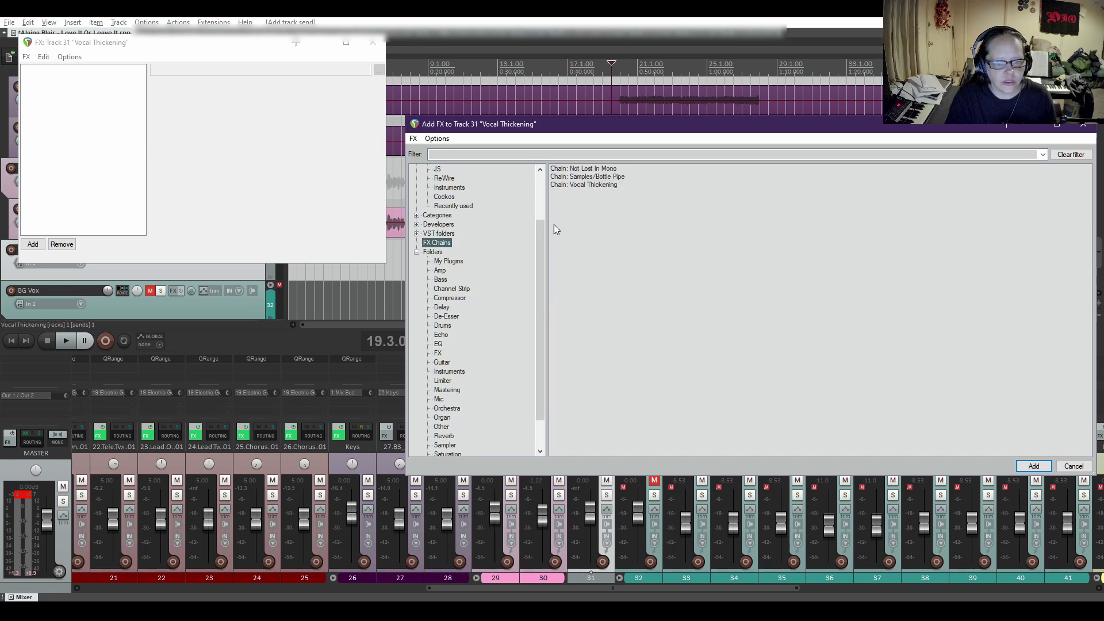
click(592, 184)
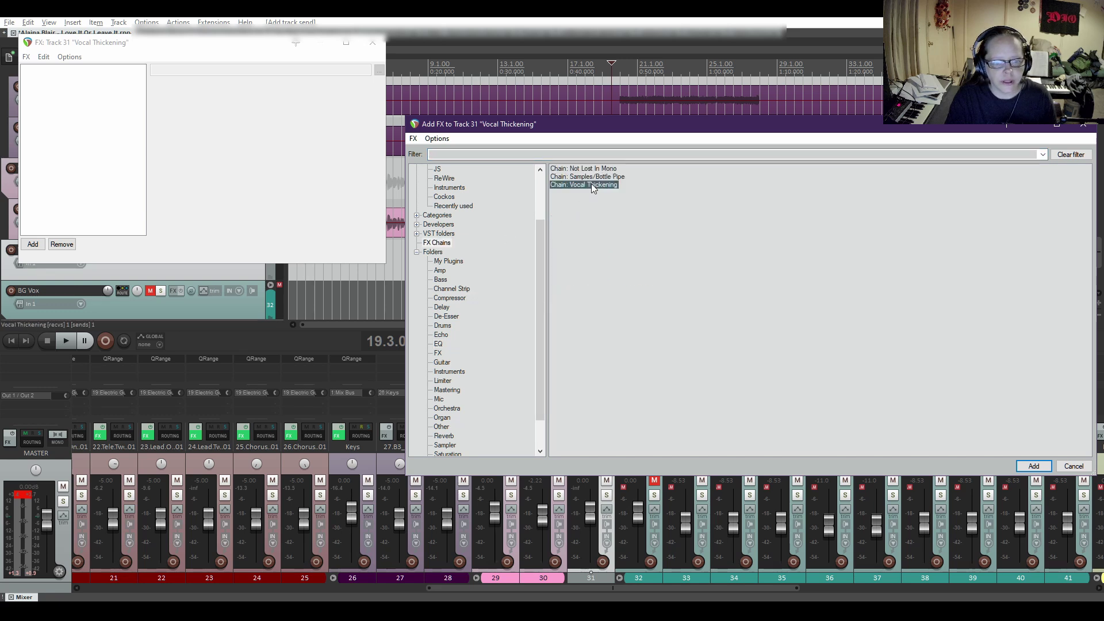
double_click(591, 184)
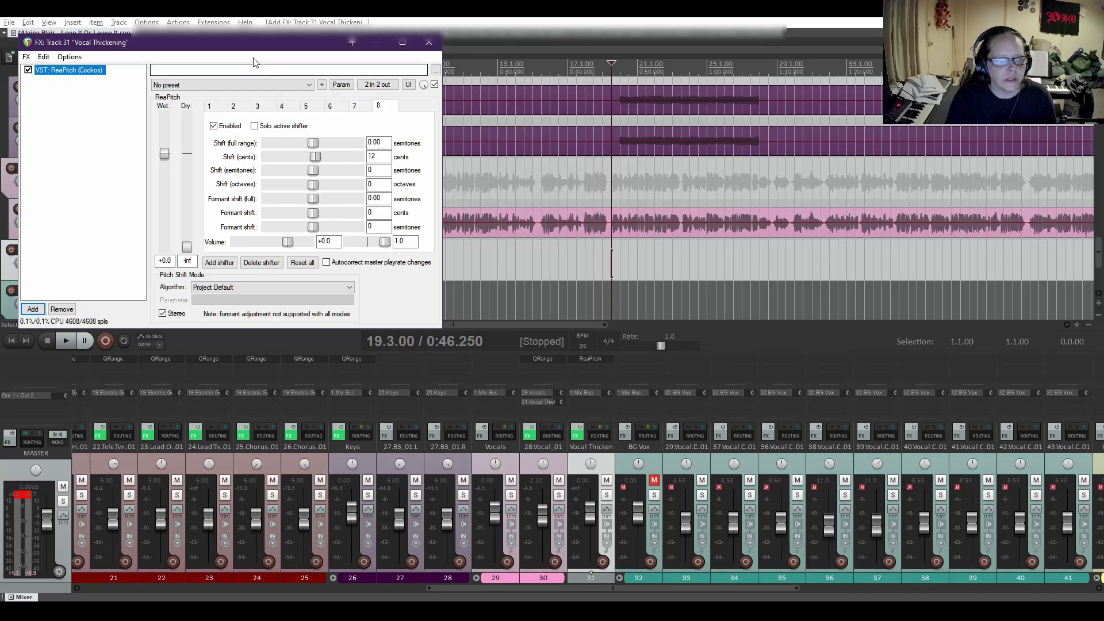
drag(245, 47, 587, 157)
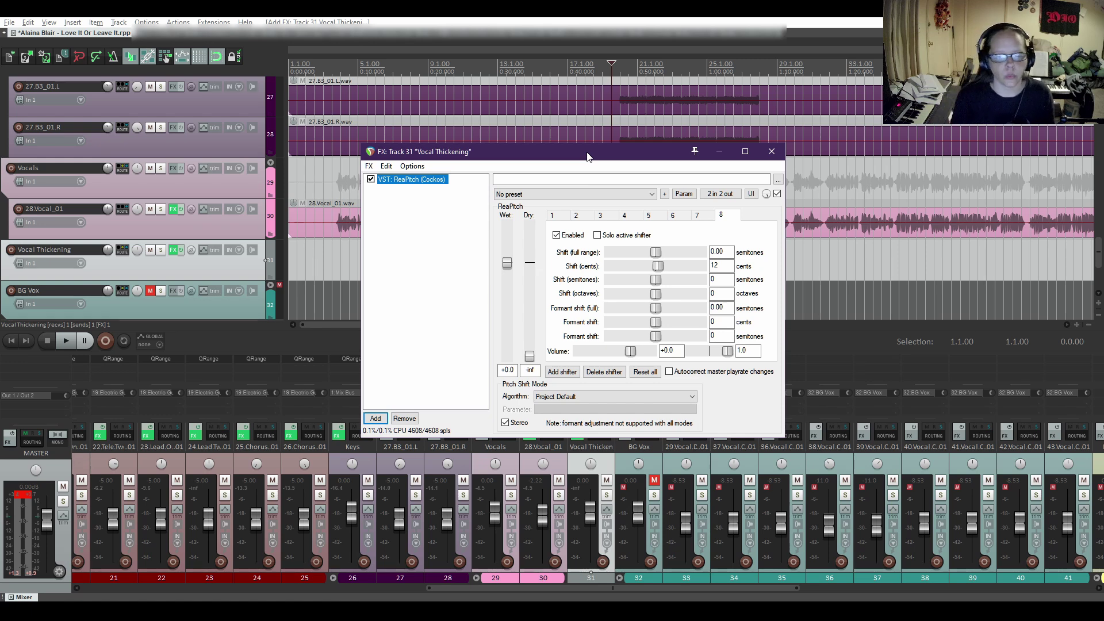
click(771, 153)
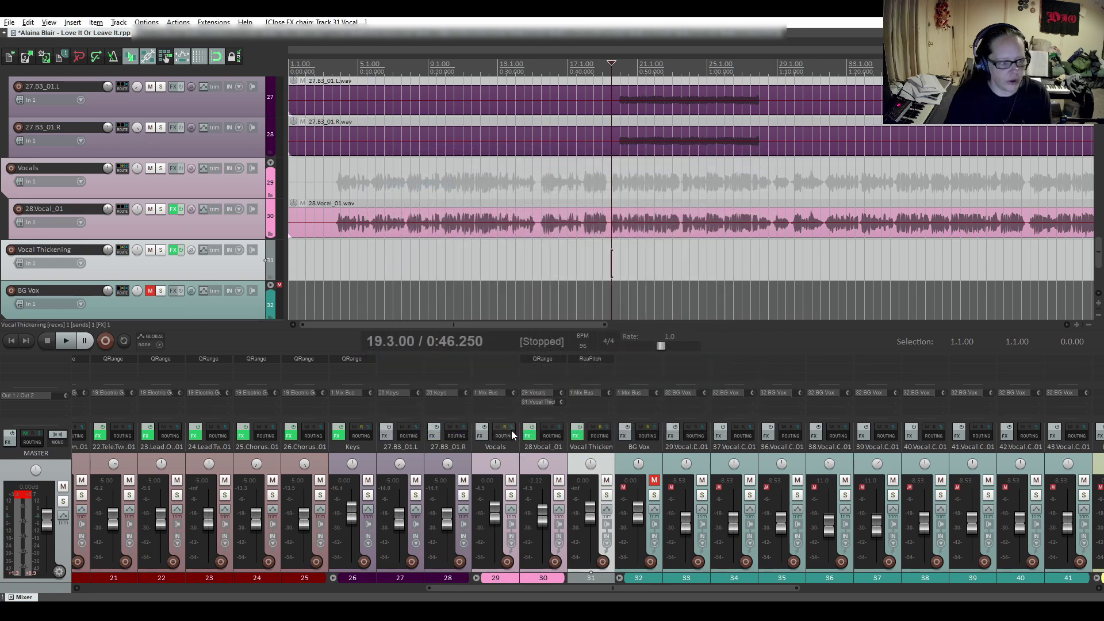
Step: Lower the Vocal Thickening track's fader to about -38 dB while playing the mix from bar 19
drag(596, 518, 597, 538)
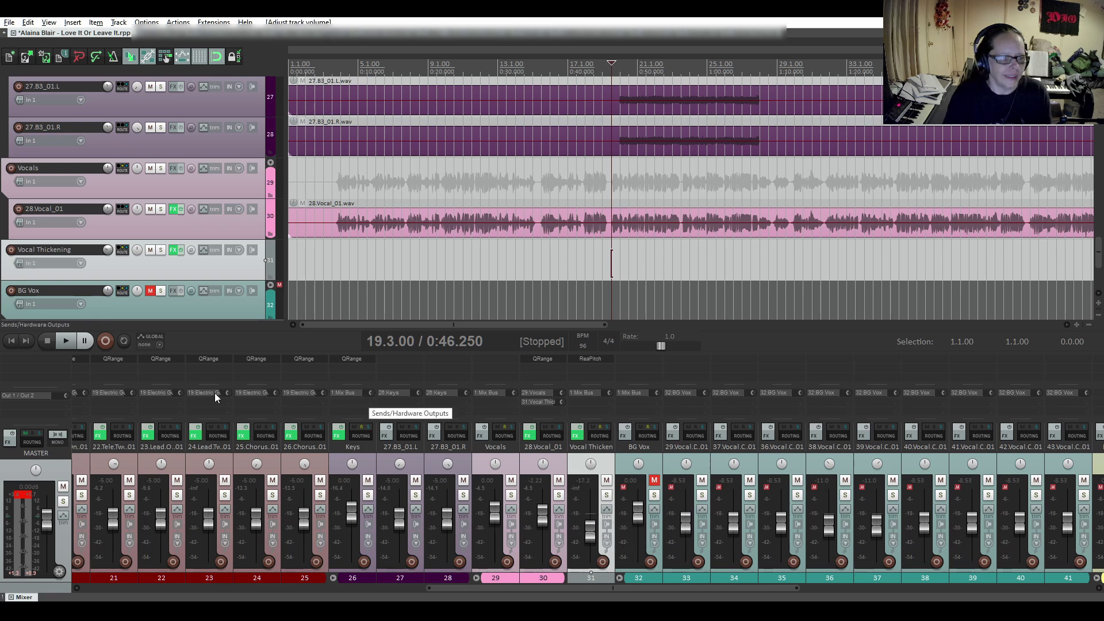
double_click(588, 527)
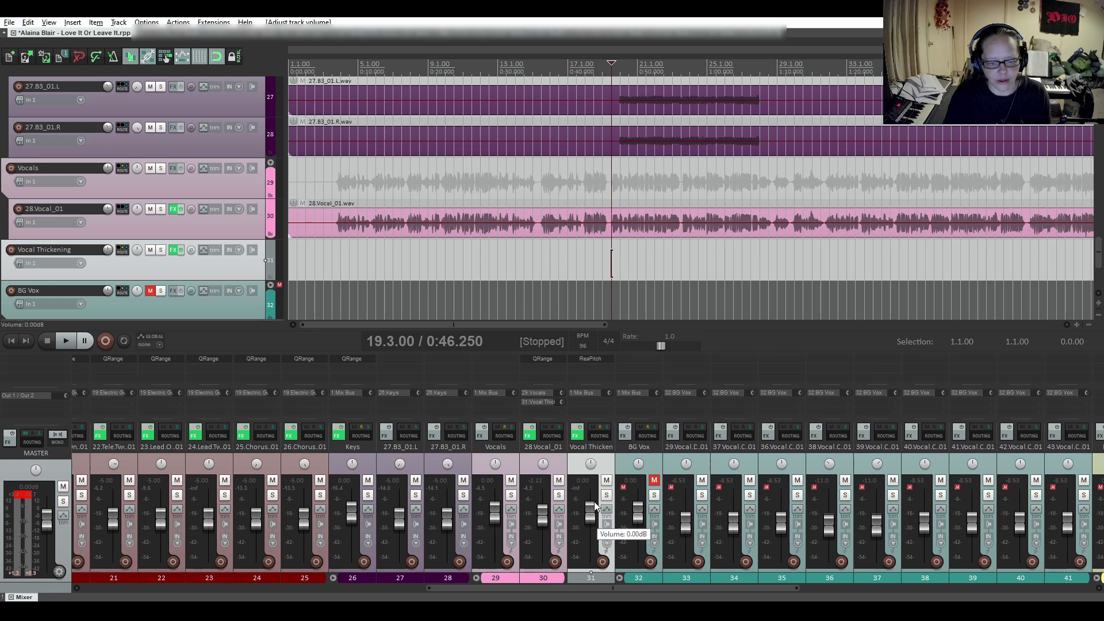
click(67, 341)
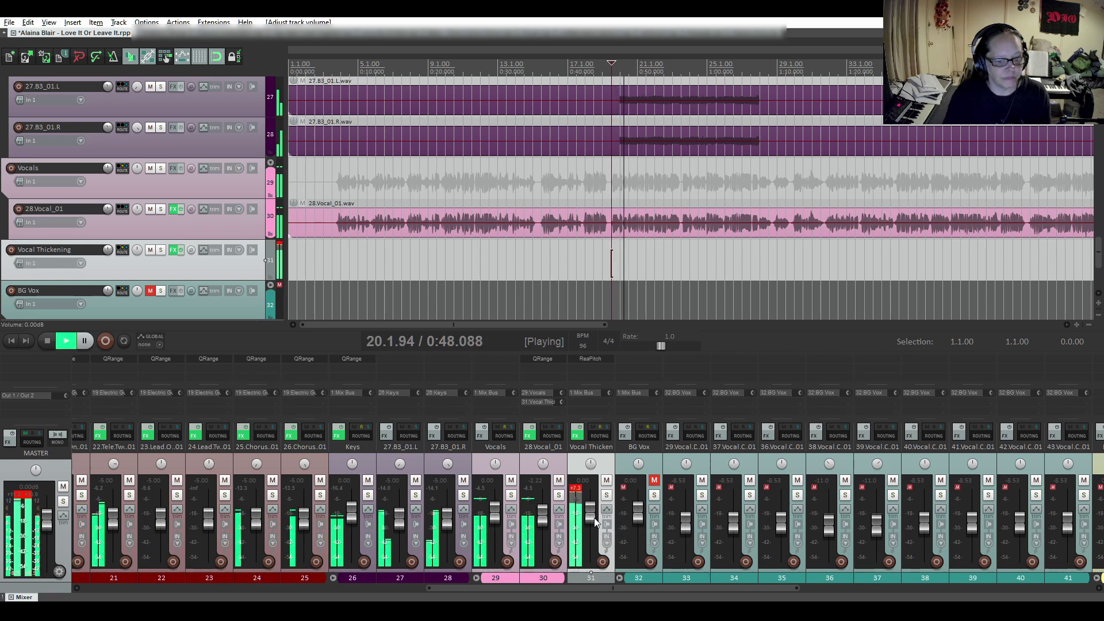
drag(592, 514, 588, 549)
key(space)
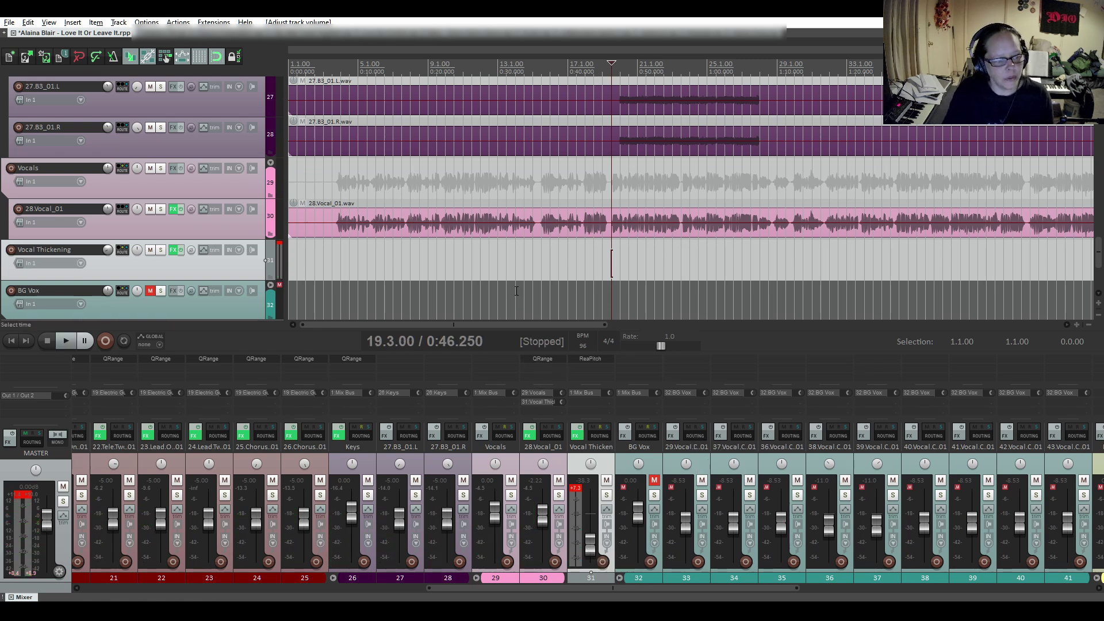
Step: Solo the Vocal Thickening track during playback, lower its fader to -42.9 dB, and unsolo it
click(606, 495)
key(space)
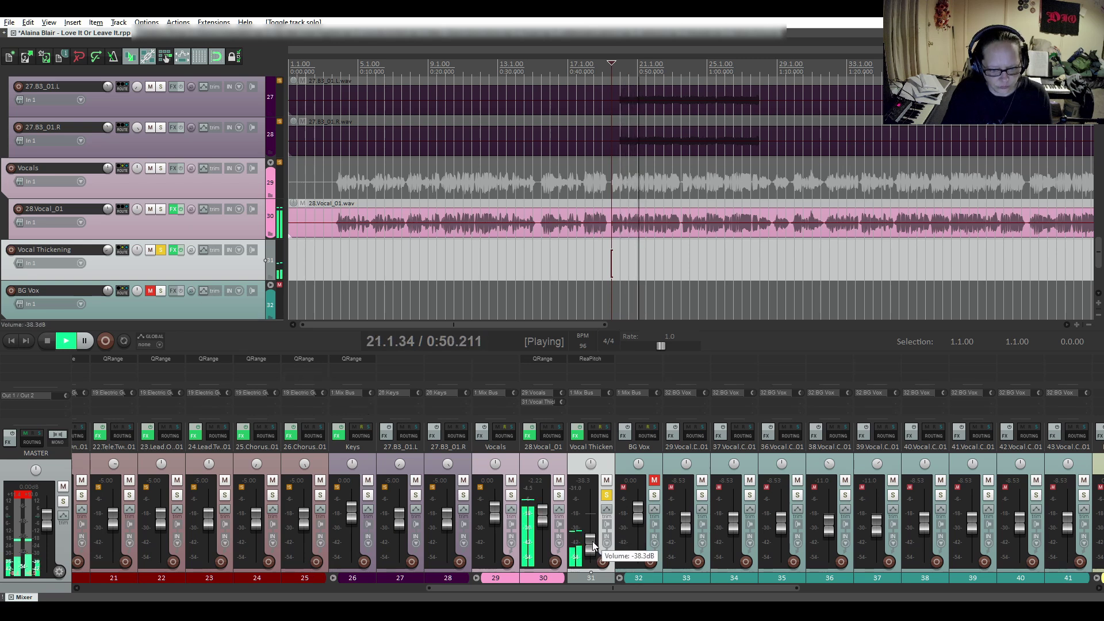
drag(592, 541, 594, 548)
key(space)
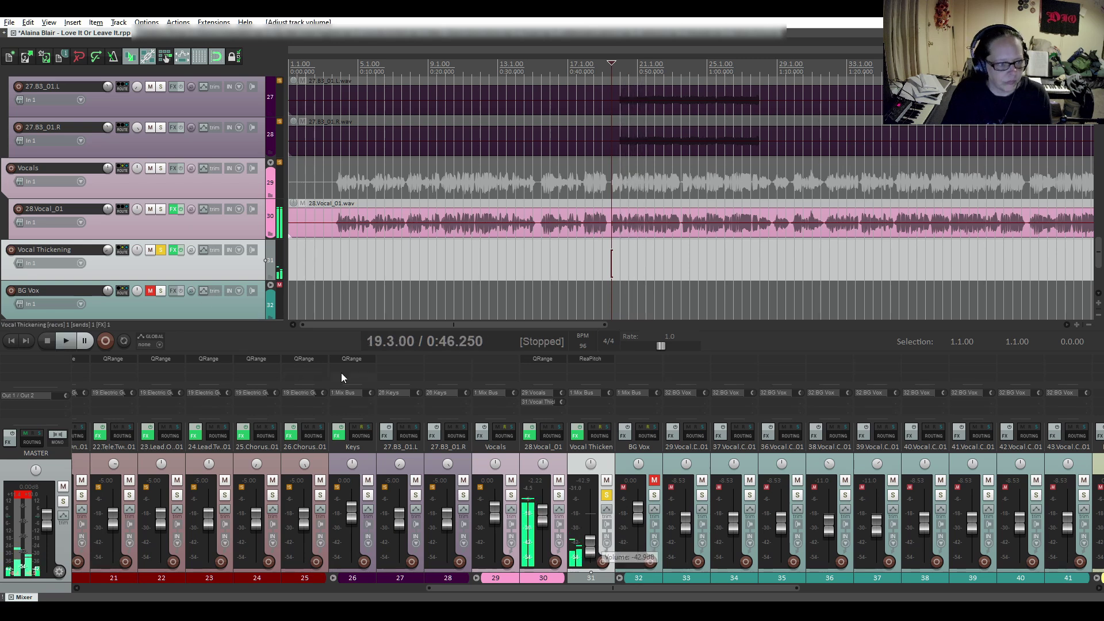
click(162, 250)
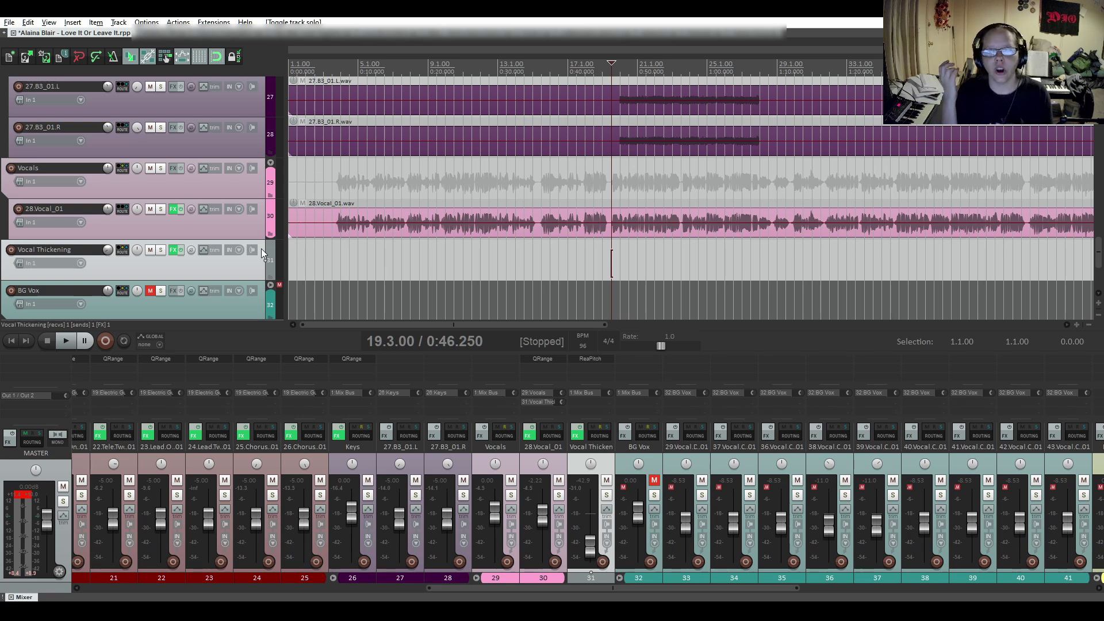
Step: Play the mix with the Vocal Thickening blend from bar 19, bar 29 and bar 26, and stop playback
key(space)
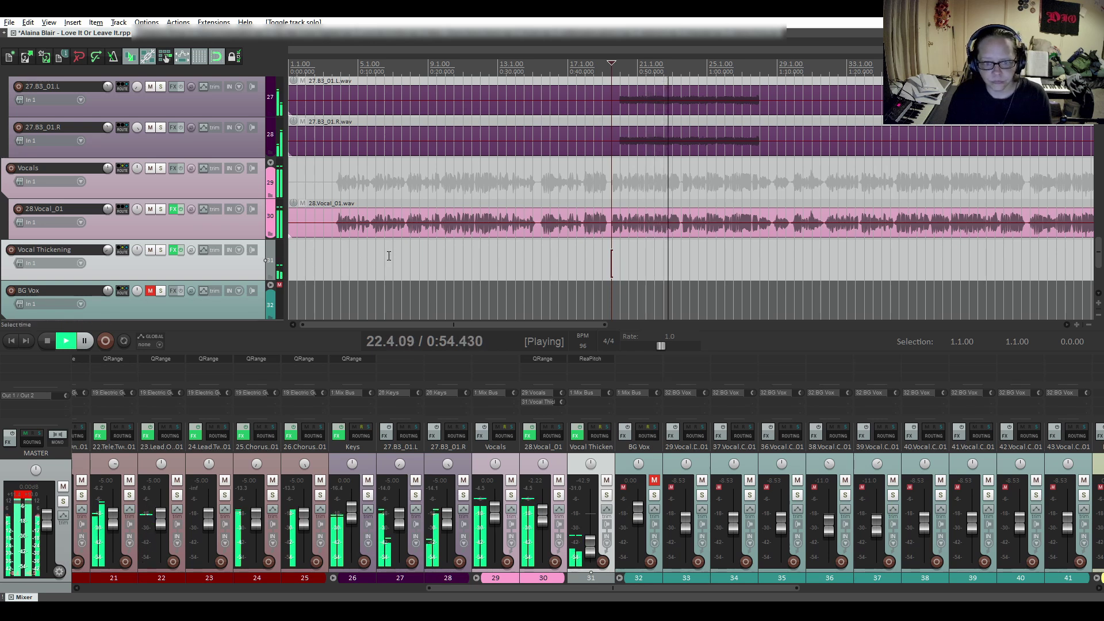
click(776, 245)
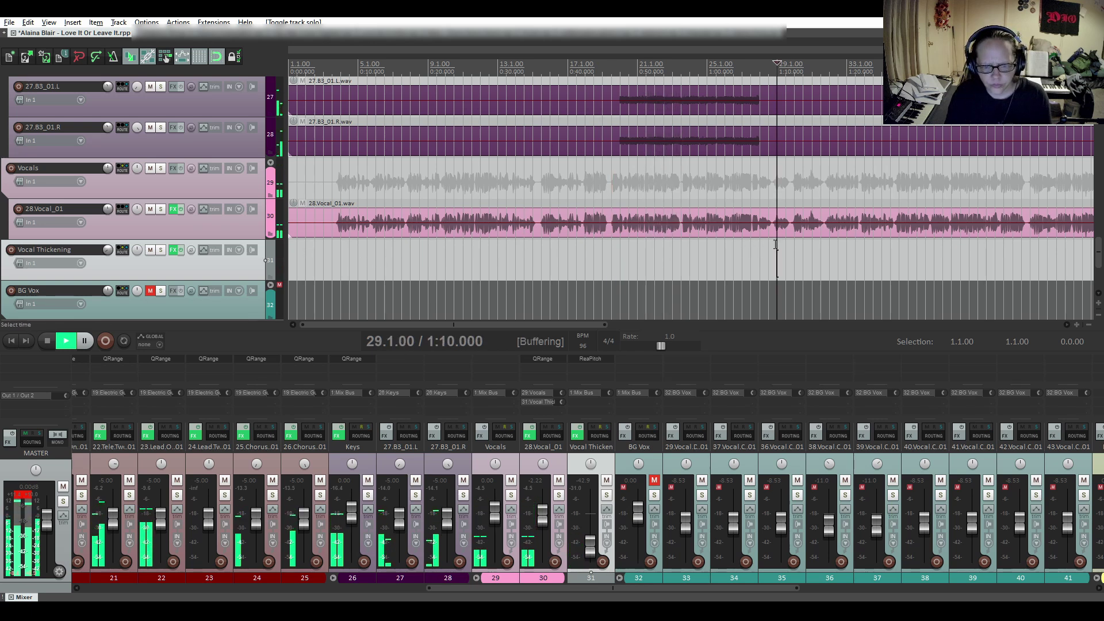
click(733, 247)
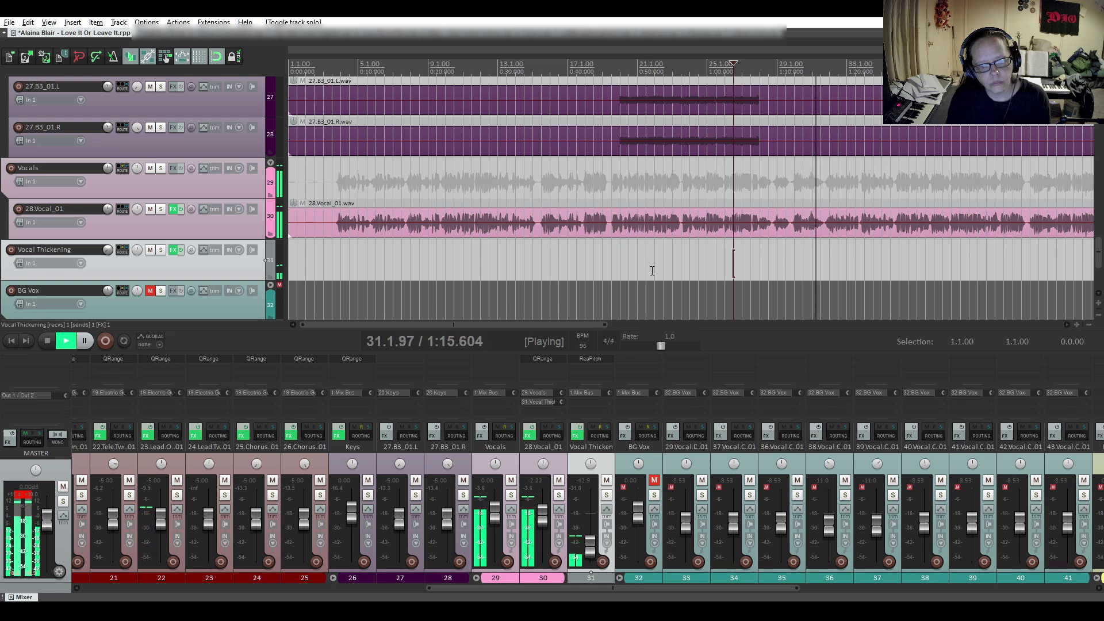
key(space)
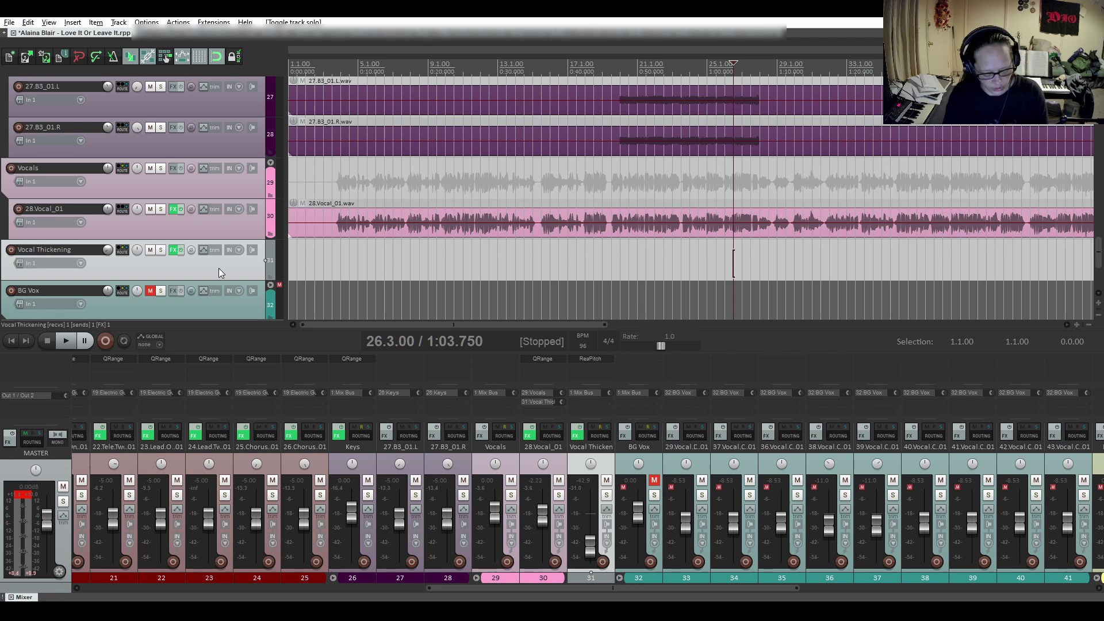
Step: Add a new track below Vocal Thickening and name it Octave Under
key(ctrl+t)
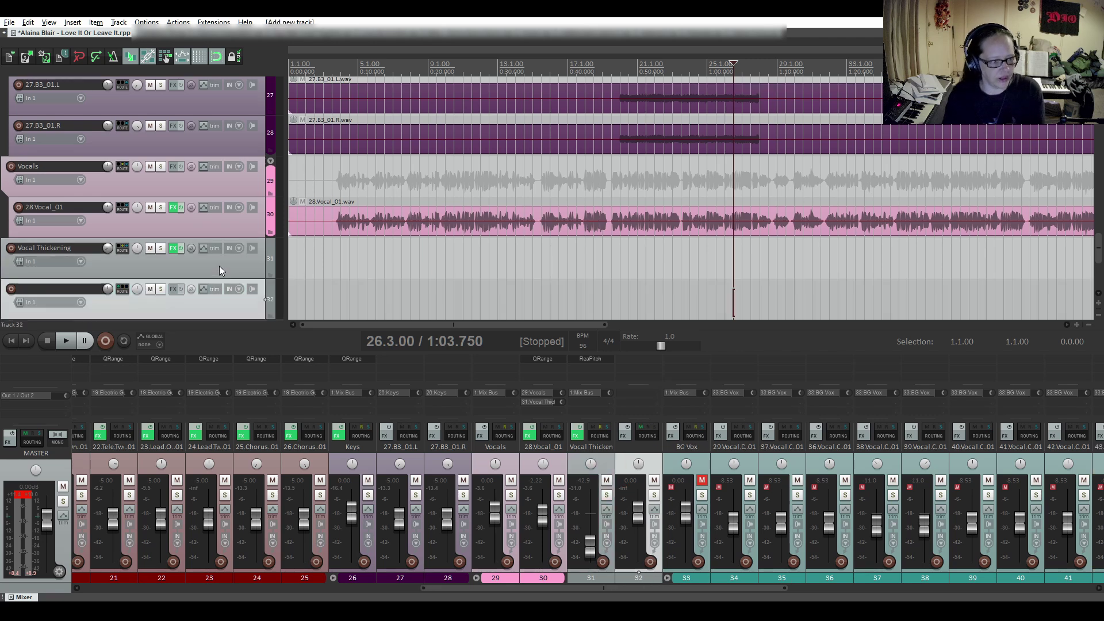
double_click(55, 286)
text(Oc)
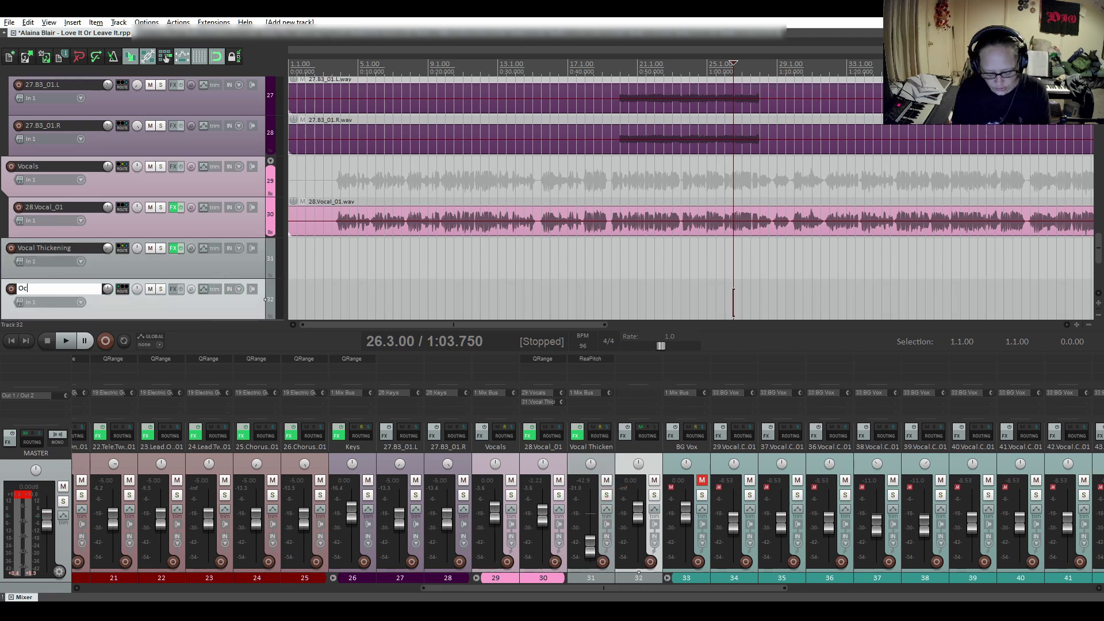
text(tave Under)
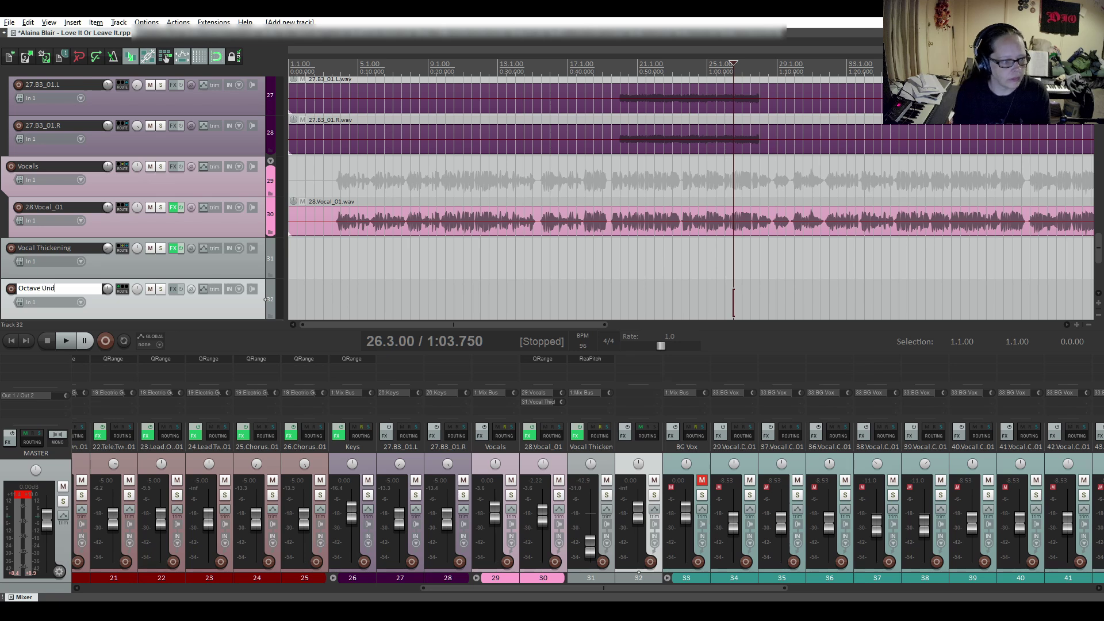
key(Return)
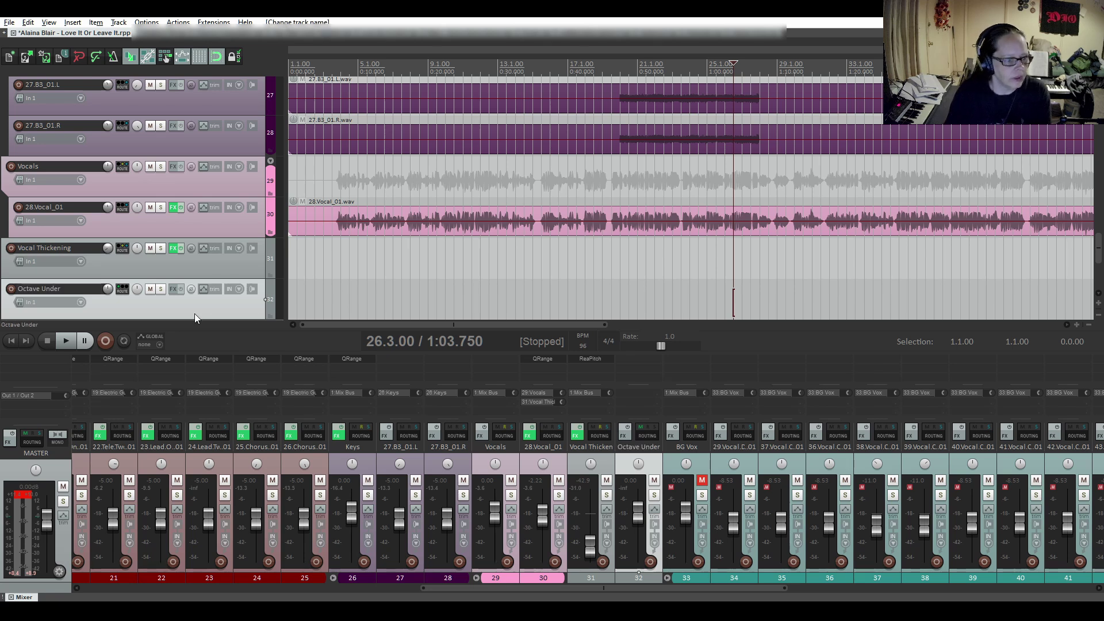
Step: Add the Cockos ReaPitch effect to the Octave Under track, set its octave shift to -1, and close the effects
click(172, 289)
click(33, 244)
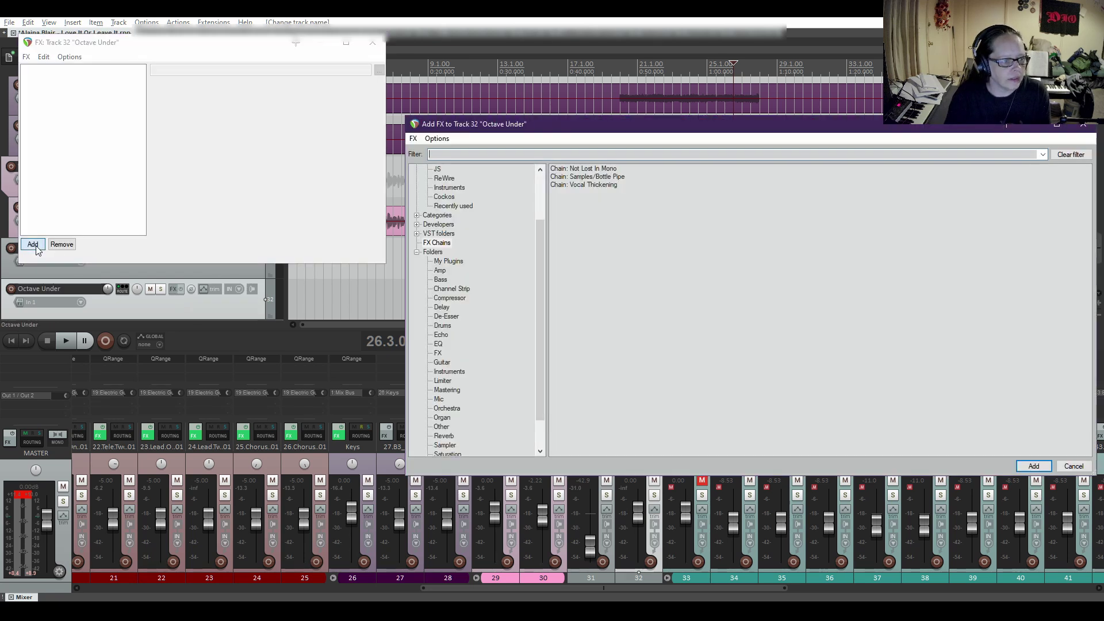
drag(543, 251, 532, 232)
click(444, 225)
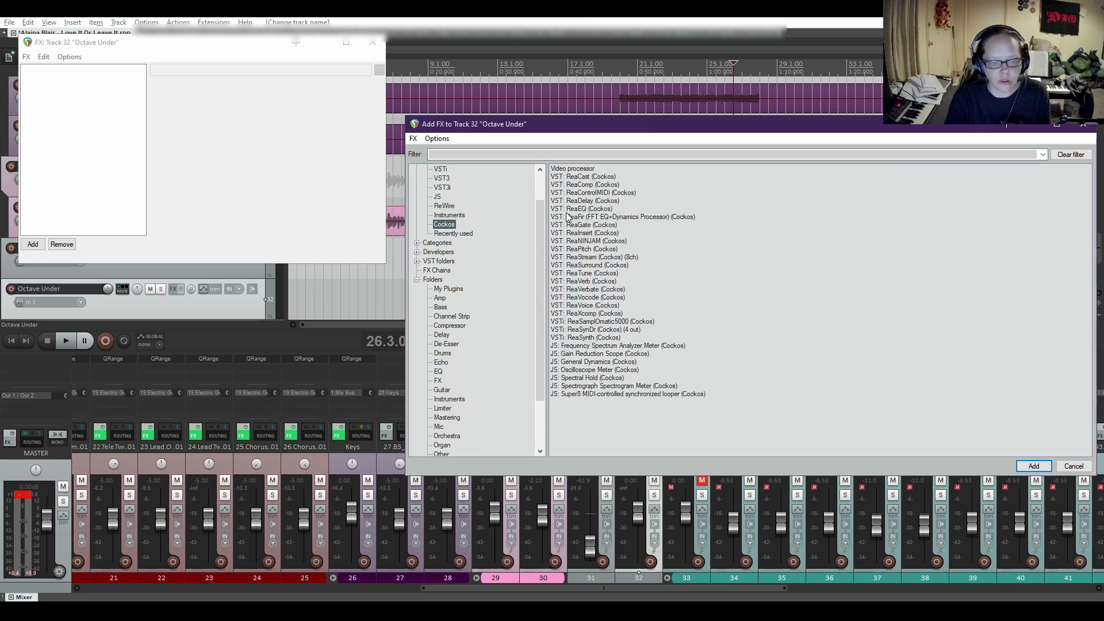
double_click(584, 249)
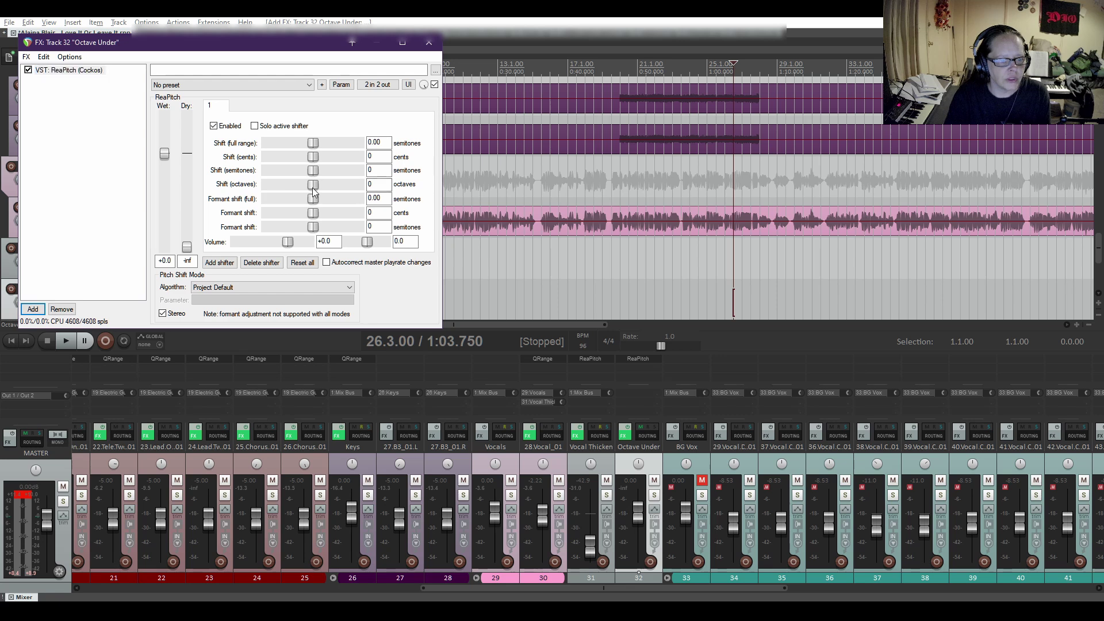
drag(312, 188, 301, 185)
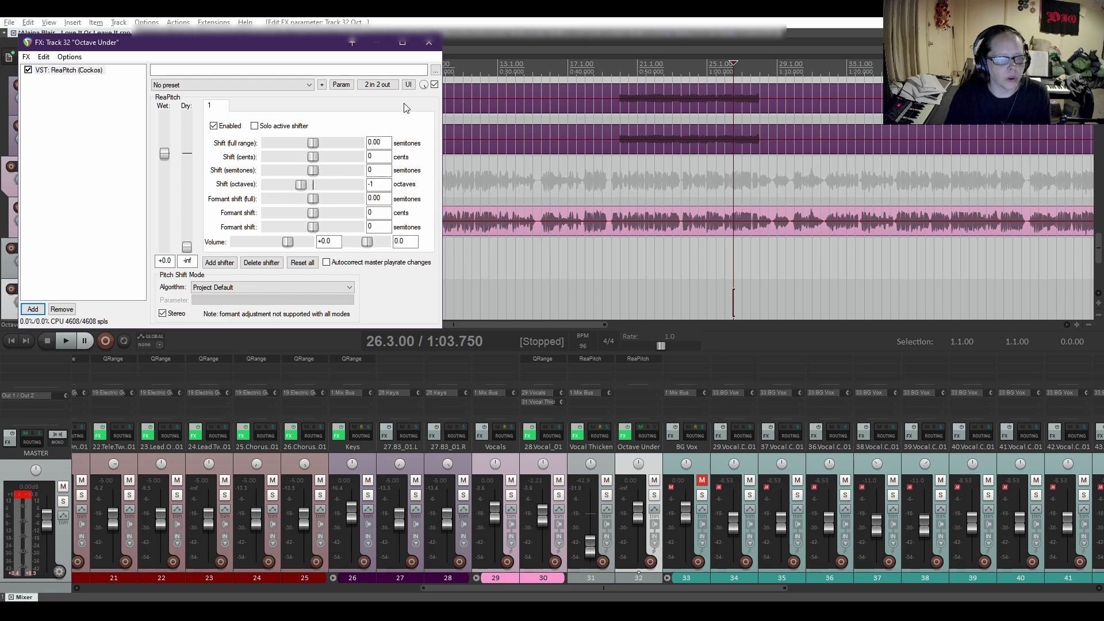
click(425, 42)
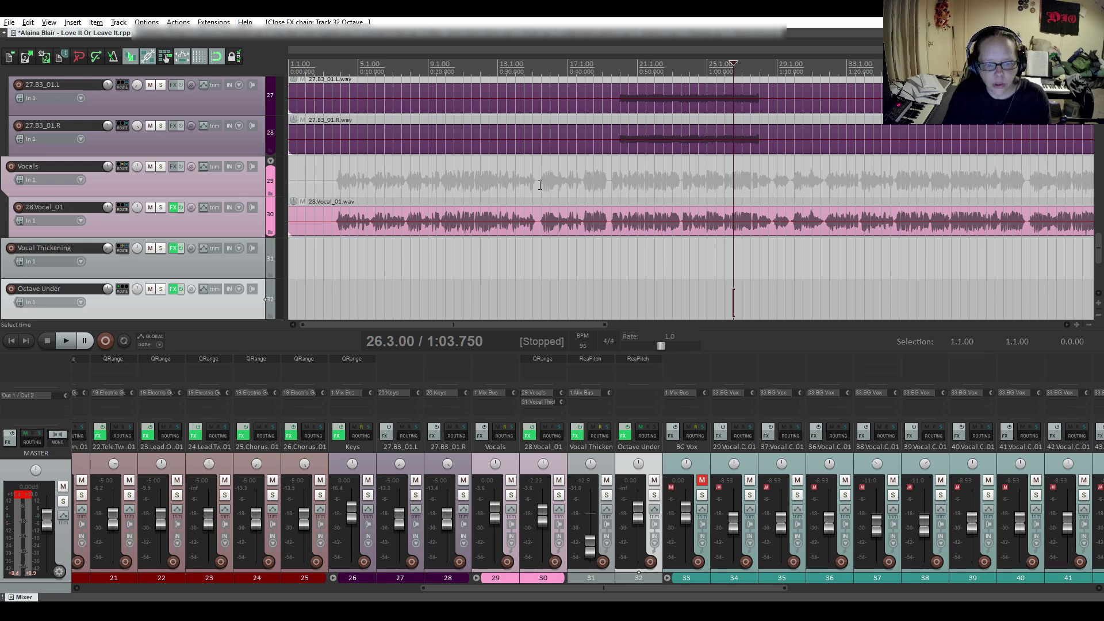
Step: Play the mix from bar 19 with the Octave Under track selected, and stop playback
click(602, 243)
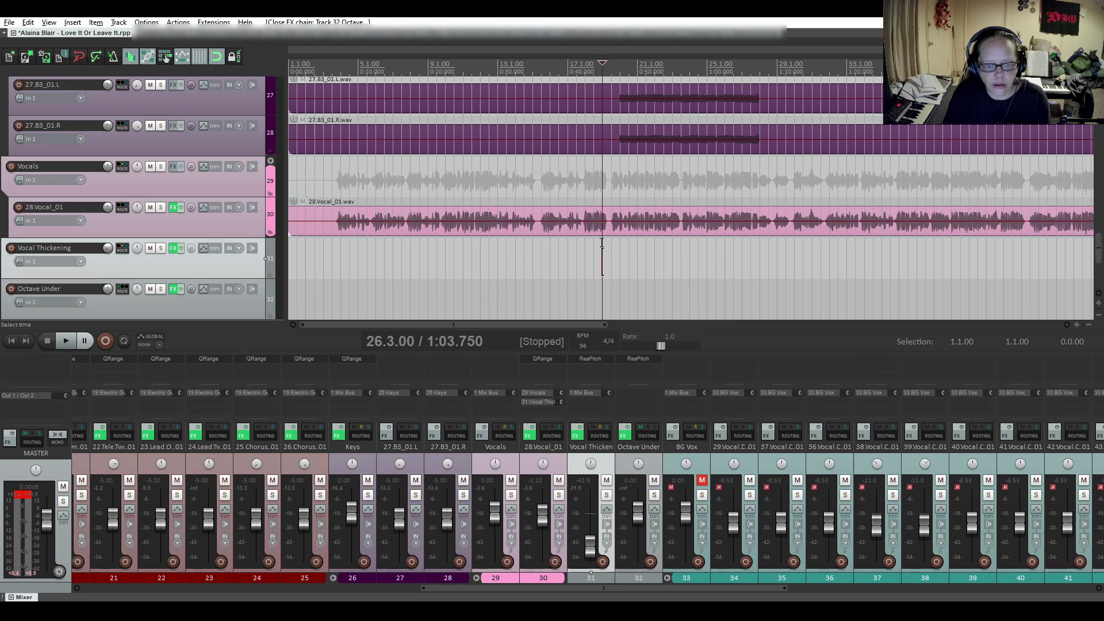
click(131, 312)
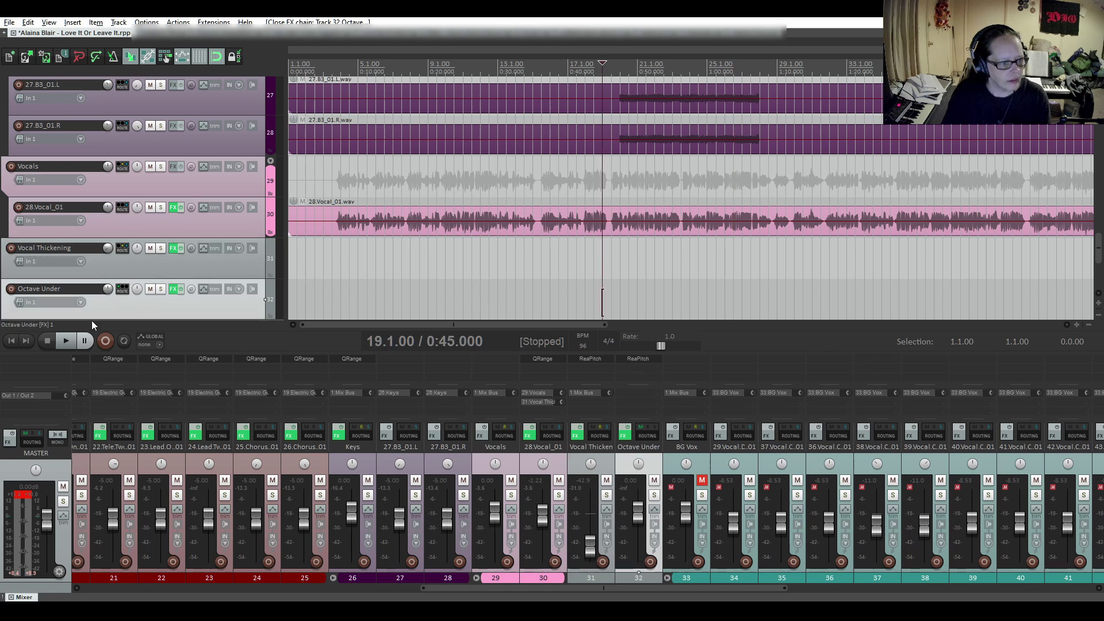
click(65, 343)
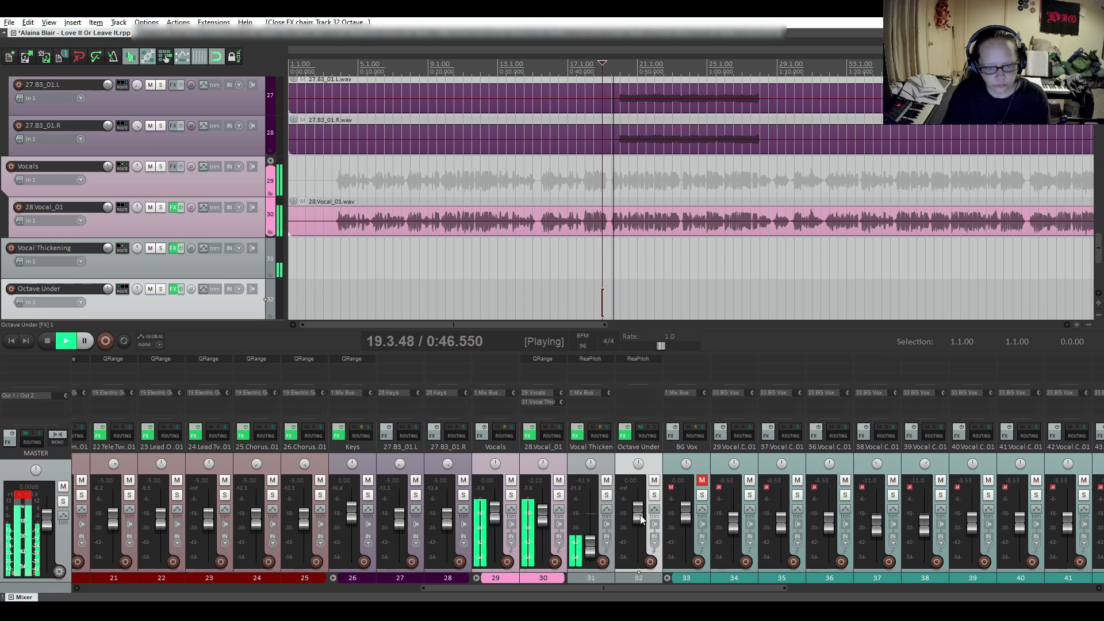
click(49, 340)
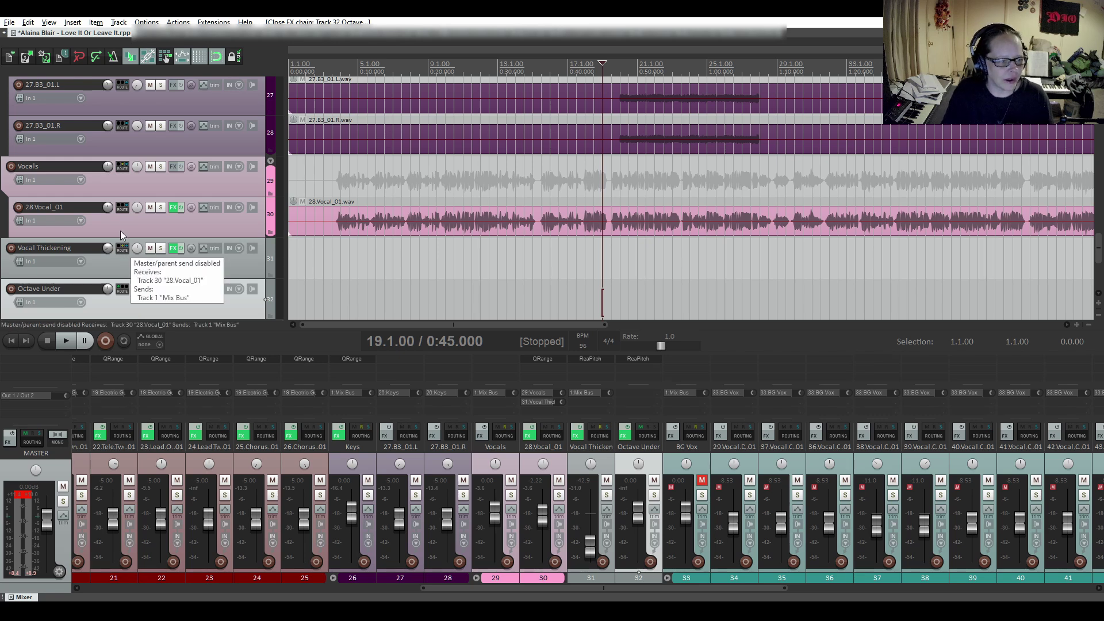
Step: Send 28.Vocal_01 to the Octave Under track and route that track to Mix Bus instead of the master
drag(121, 207, 122, 288)
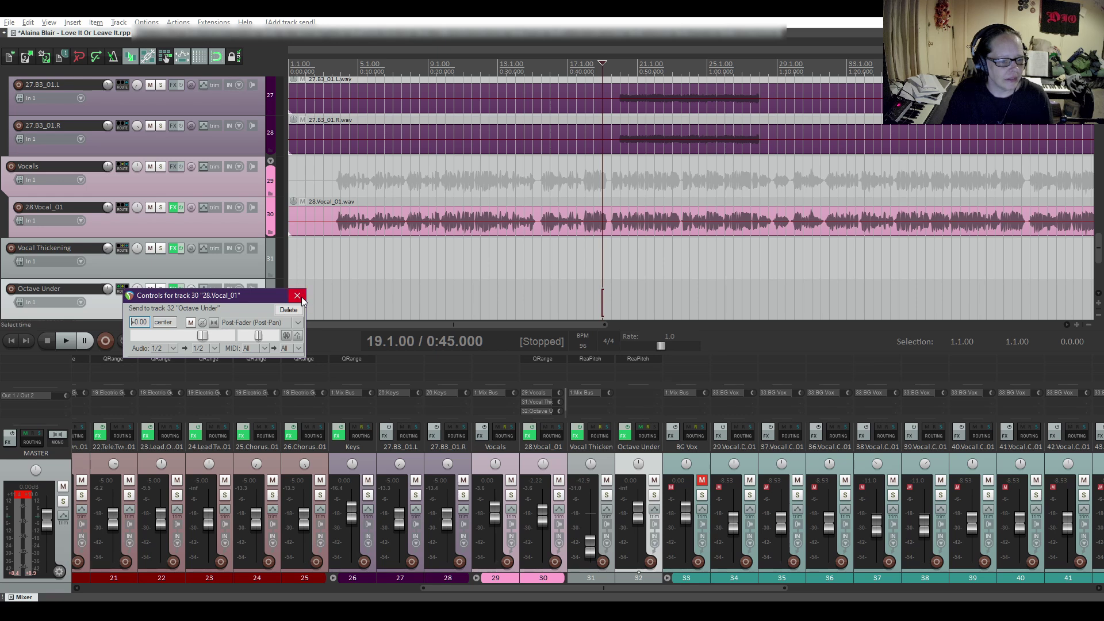
click(122, 289)
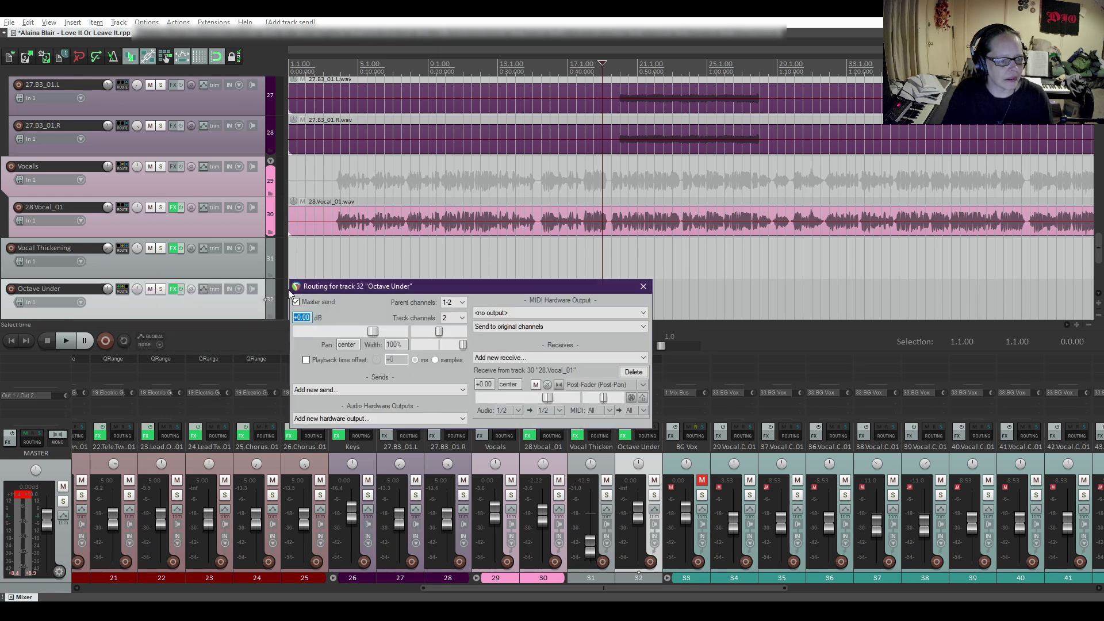
click(296, 302)
click(400, 390)
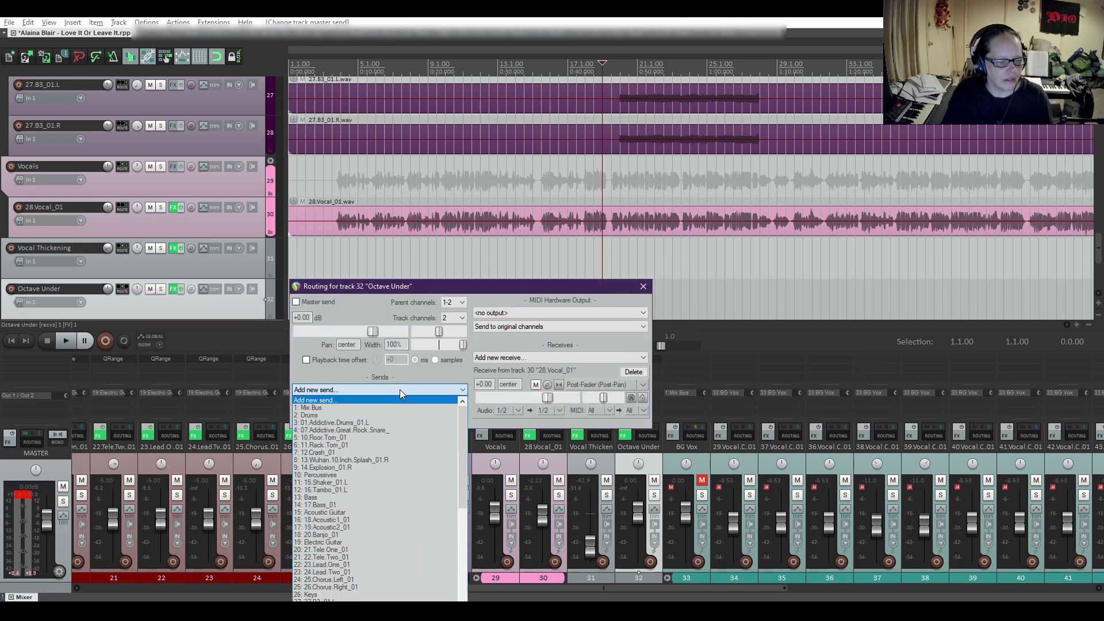
click(343, 404)
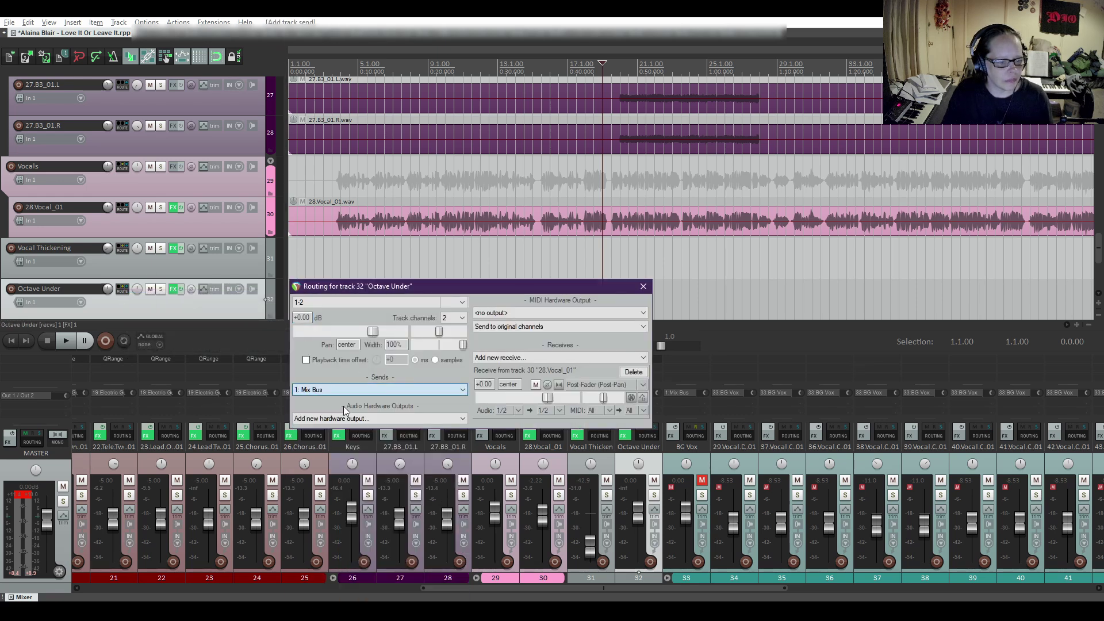
click(644, 286)
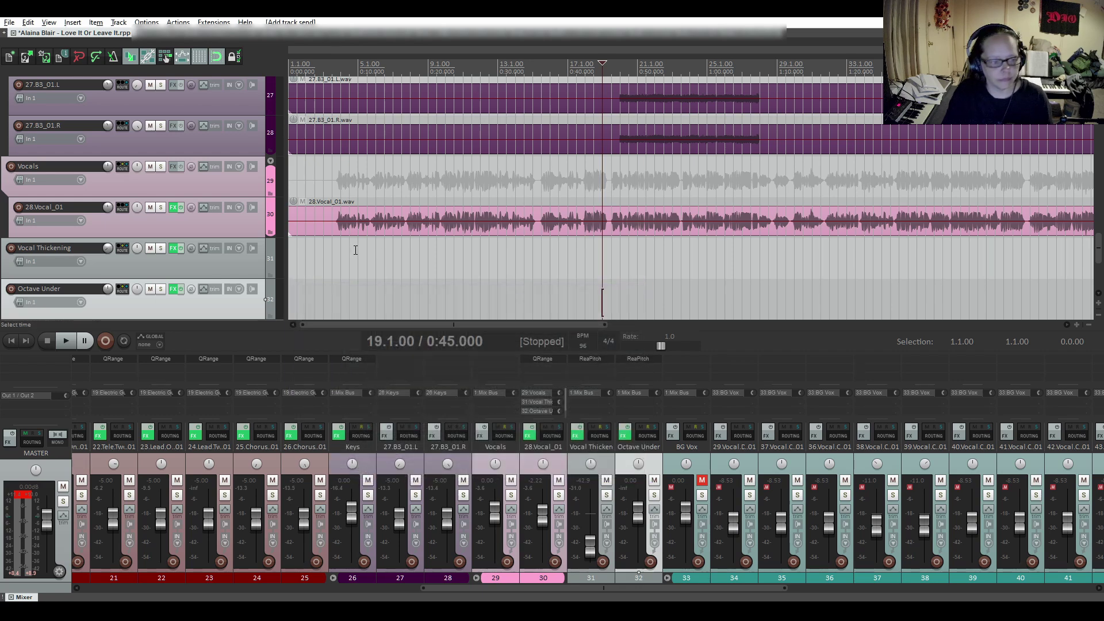
Step: Lower the Octave Under fader to about -30 dB during playback from bar 19, checking the track briefly in solo
click(68, 341)
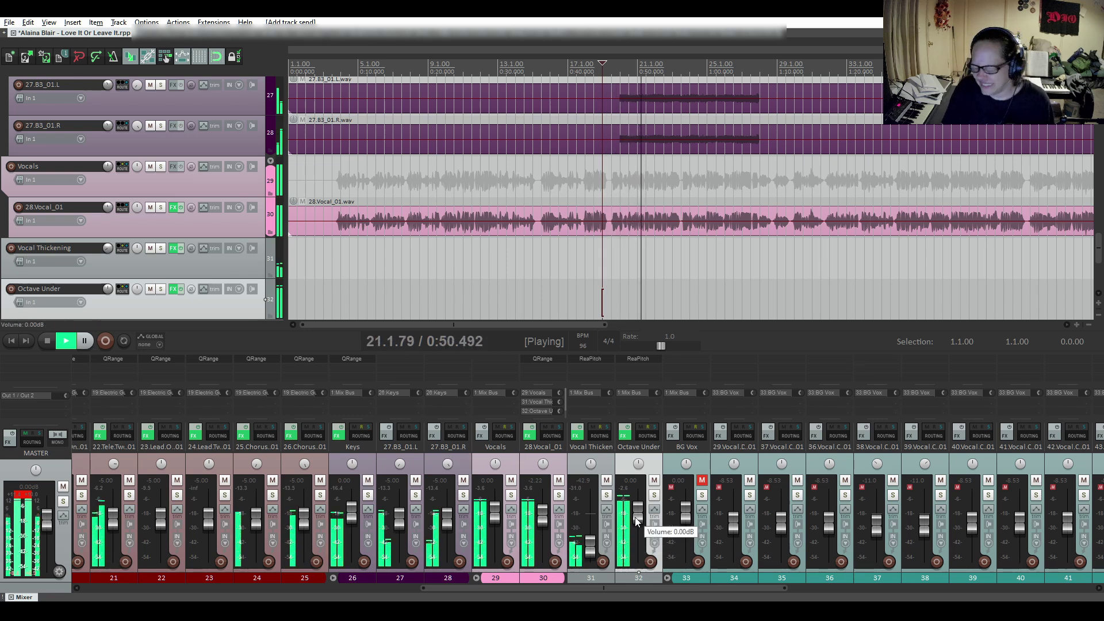
drag(635, 516, 634, 545)
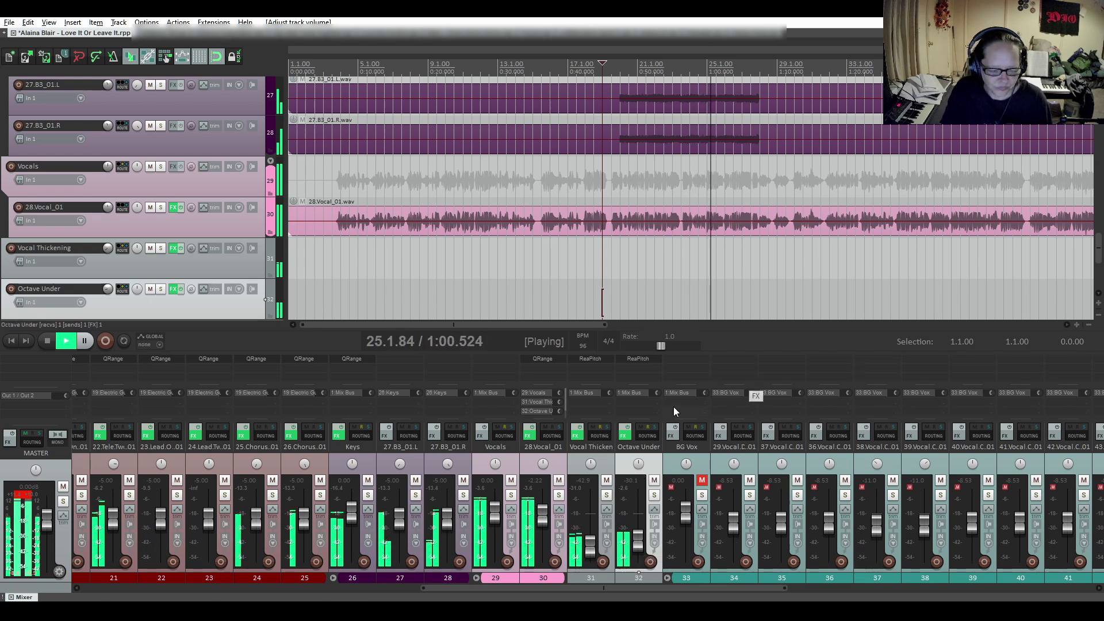
click(654, 495)
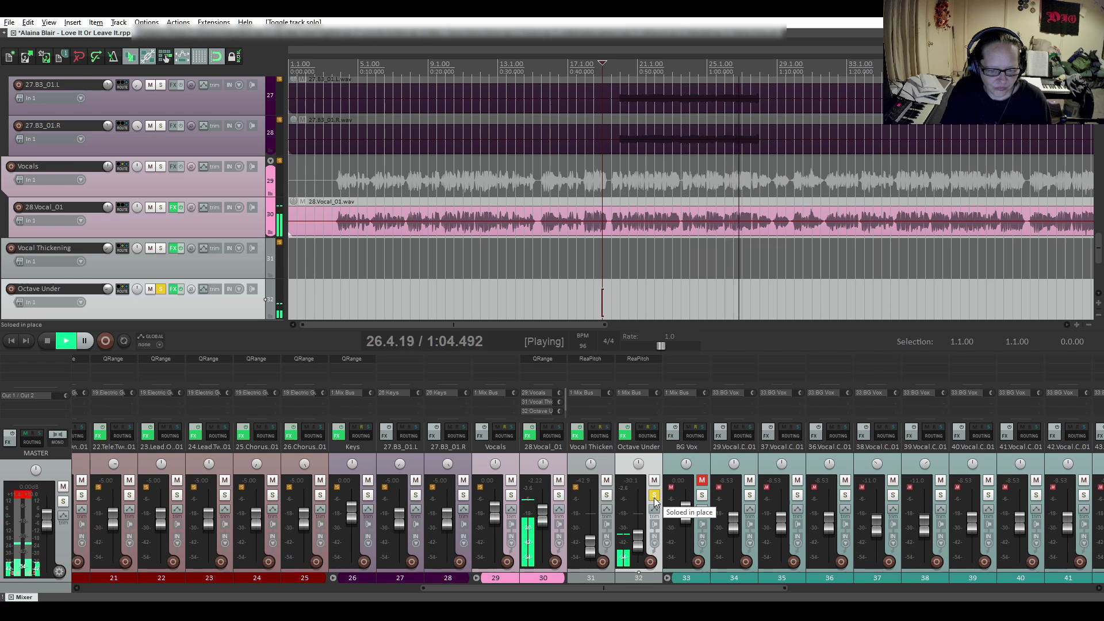
click(654, 498)
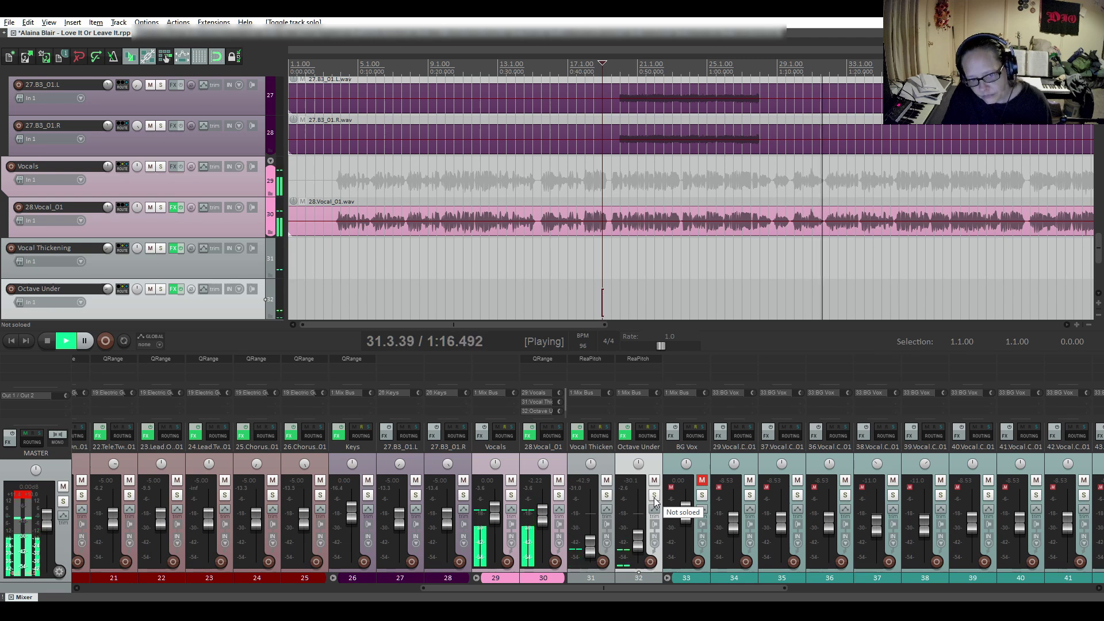
click(47, 341)
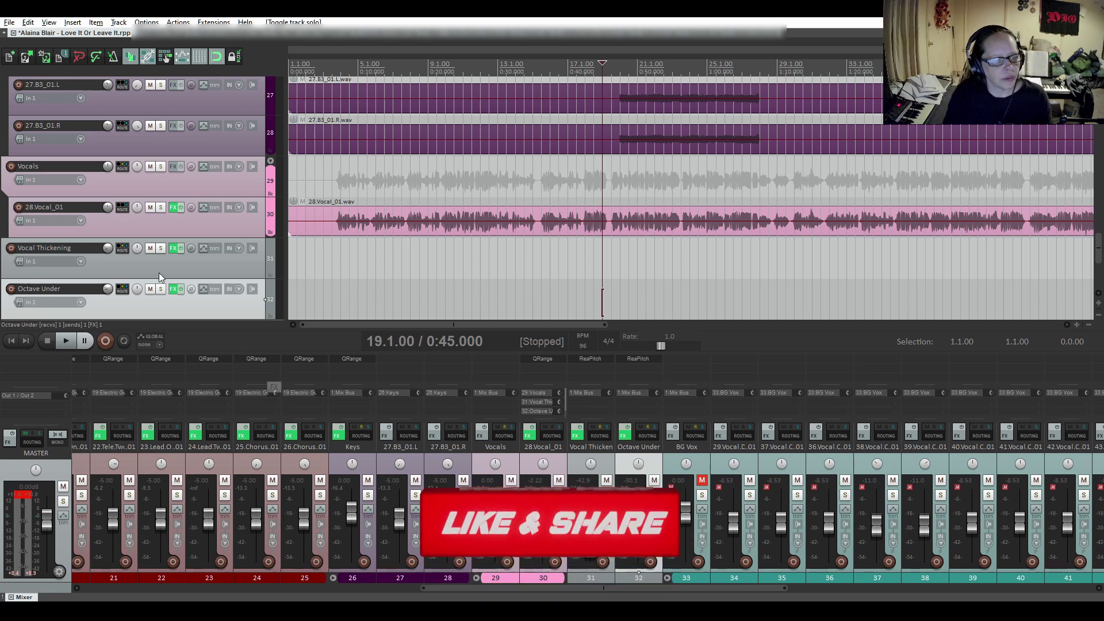
Step: Expand the BG Vox folder track and unmute it
scroll(150, 256, down, 1)
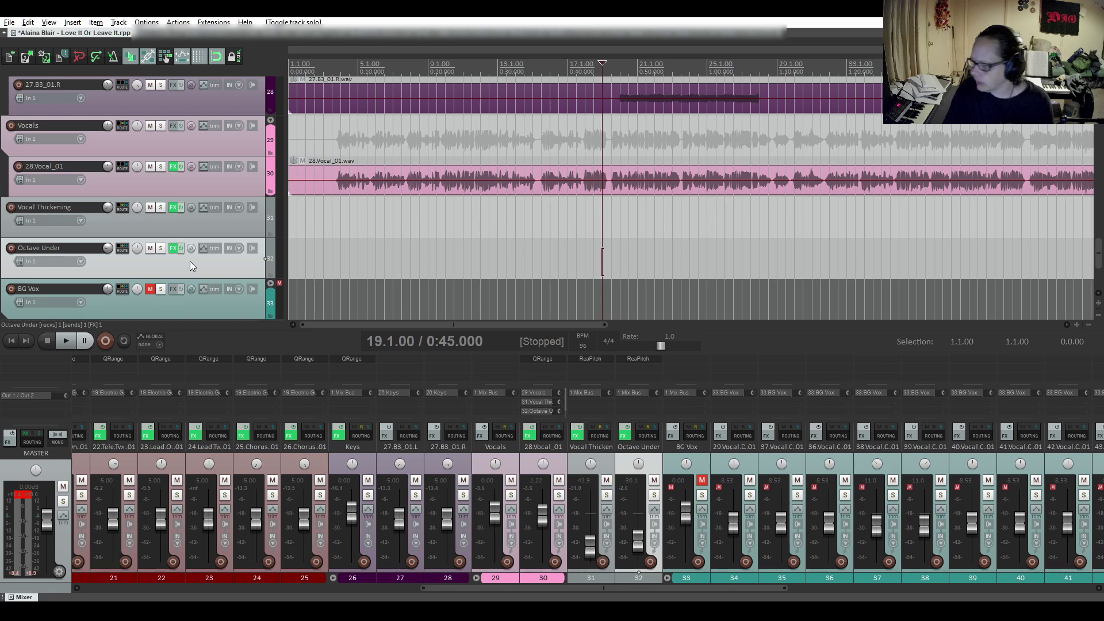
scroll(97, 260, down, 2)
scroll(97, 260, down, 1)
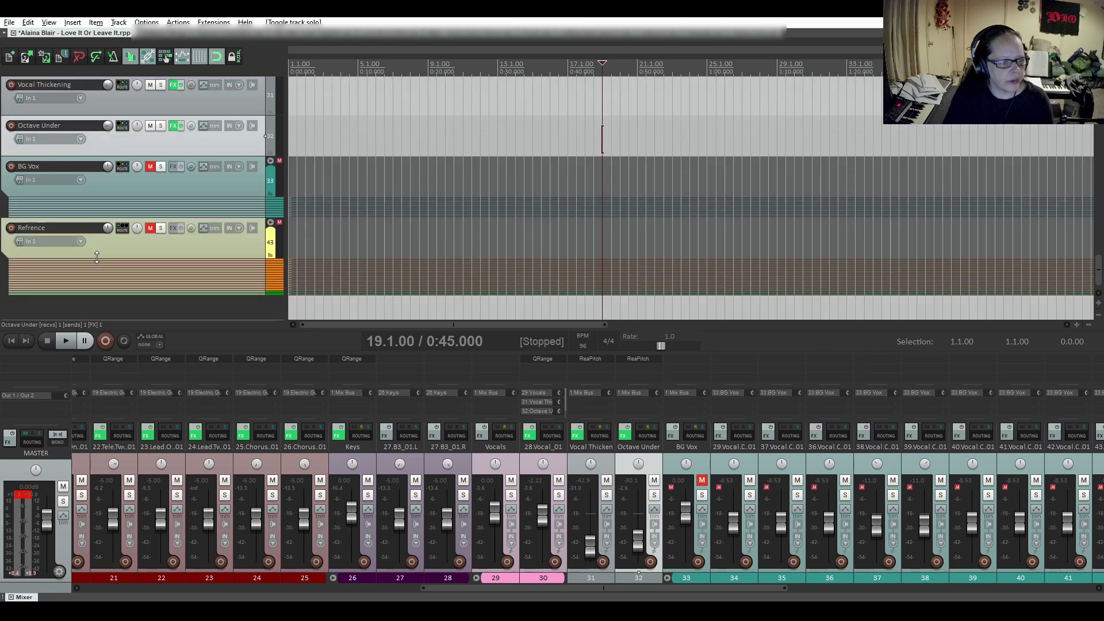
click(270, 161)
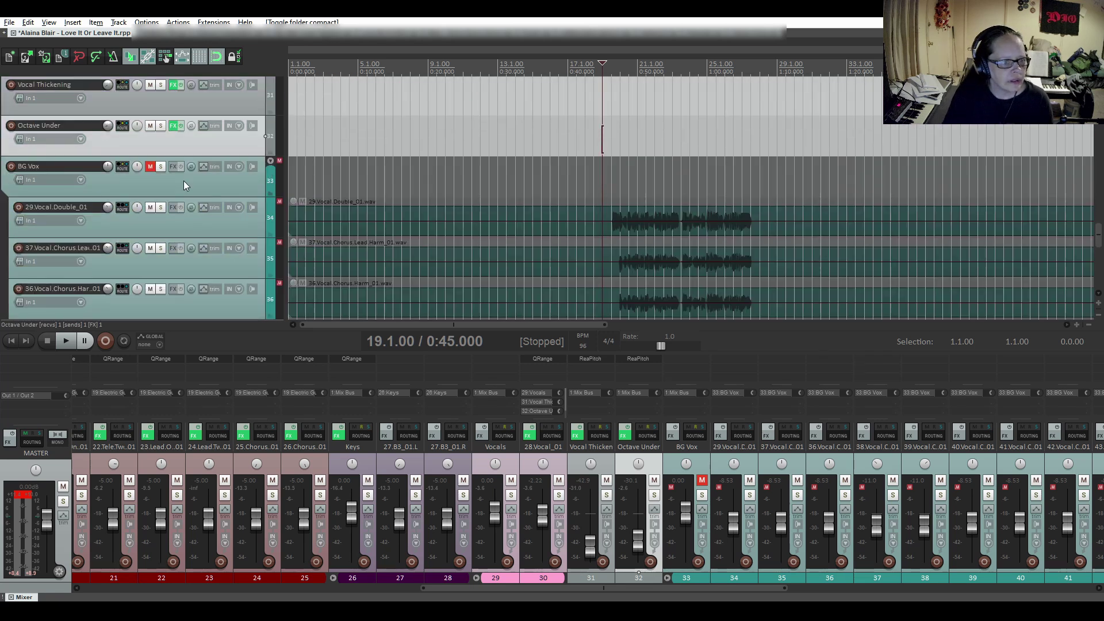
click(148, 167)
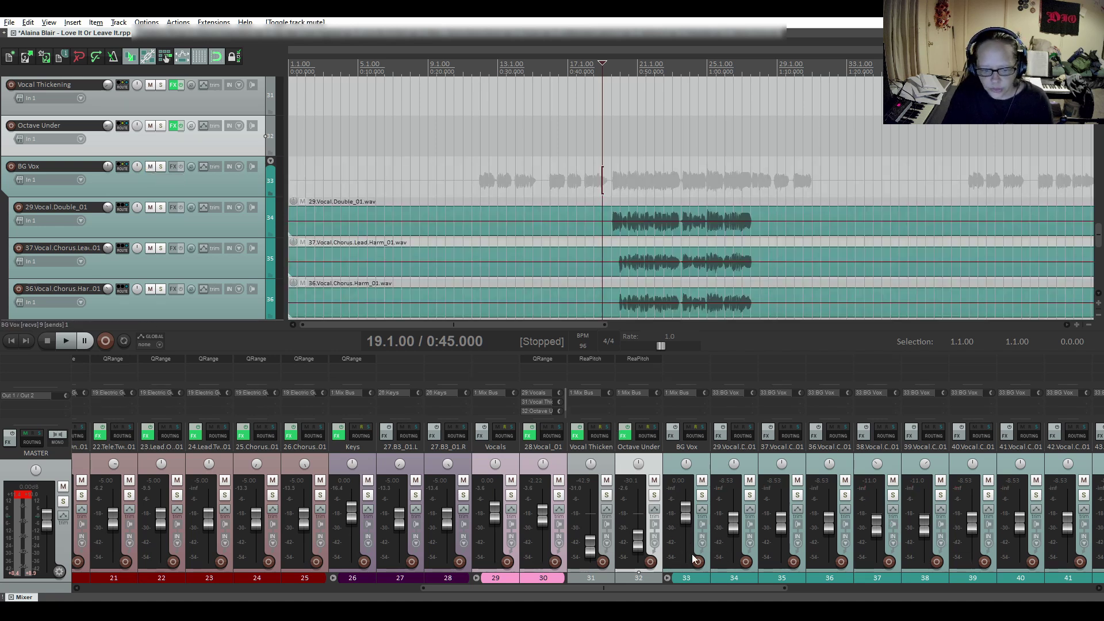
Step: Look over the background vocal tracks in the BG Vox folder and their mixer channels
drag(584, 590, 632, 588)
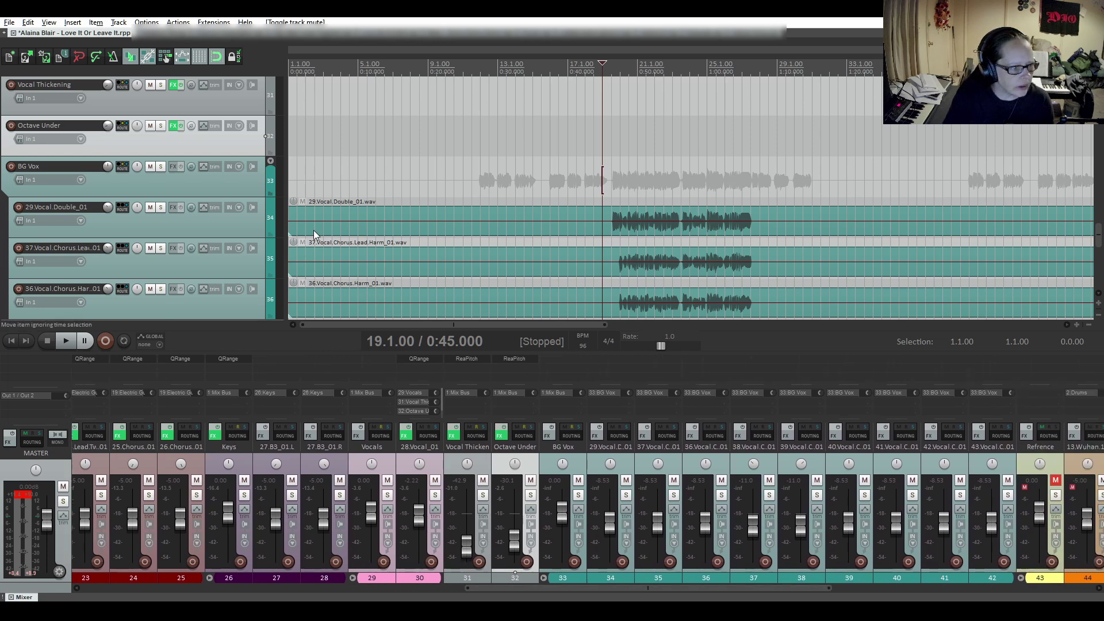
scroll(208, 208, down, 3)
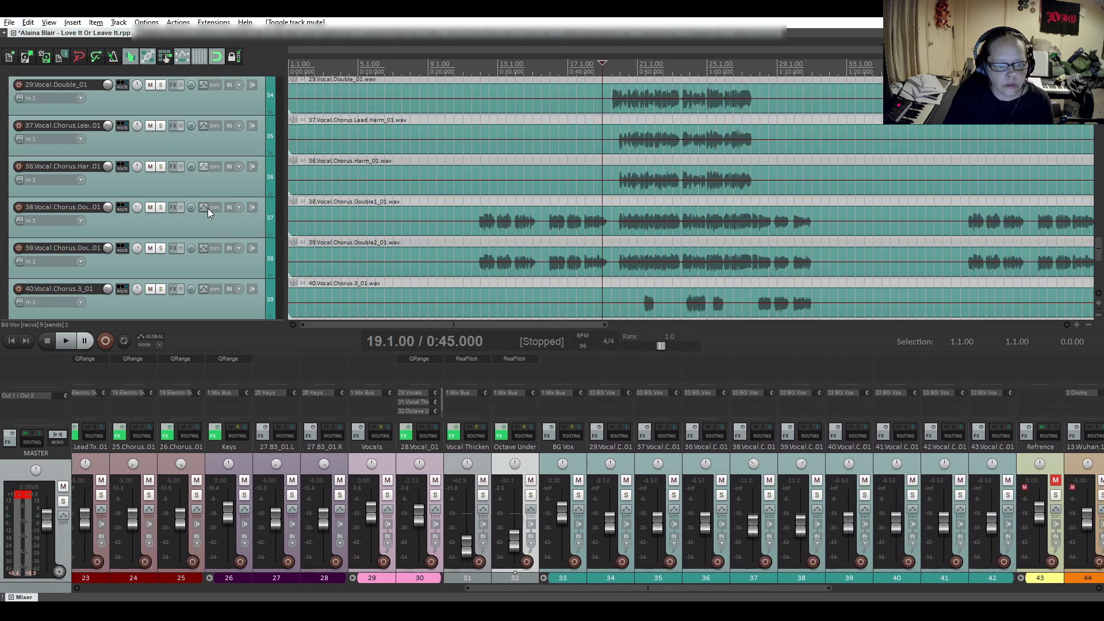
scroll(208, 209, down, 3)
scroll(208, 208, down, 3)
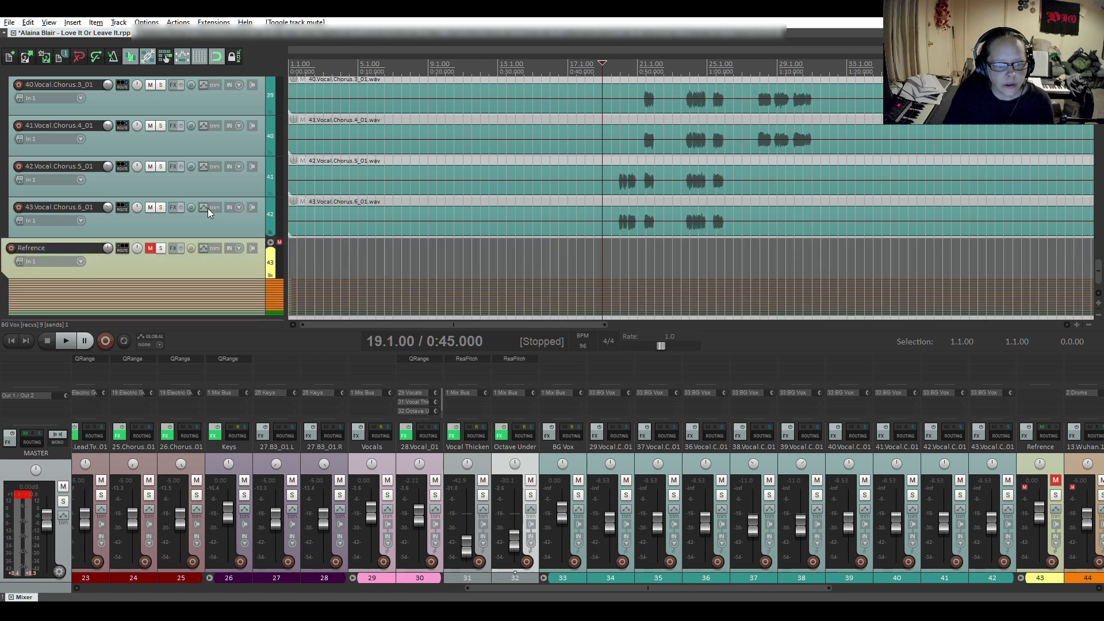
scroll(208, 209, up, 6)
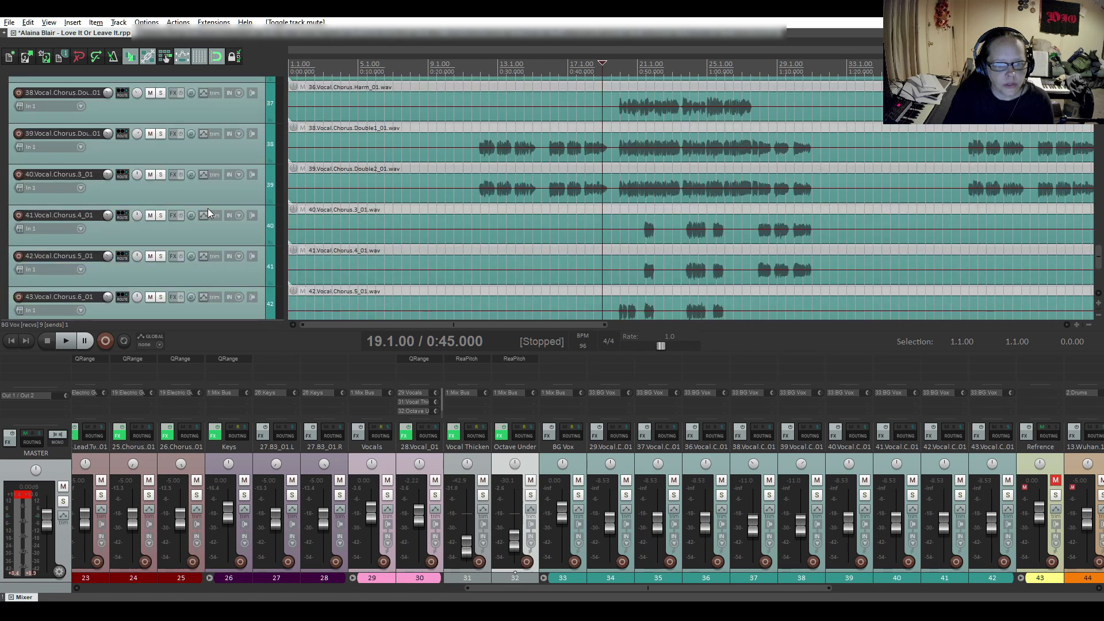
Step: Place the edit cursor at bar 11.3 and mute 29.Vocal.Double_01, 37.Vocal.Chorus.Lead.Harm_01 and 36.Vocal.Chorus.Harm_01
click(473, 210)
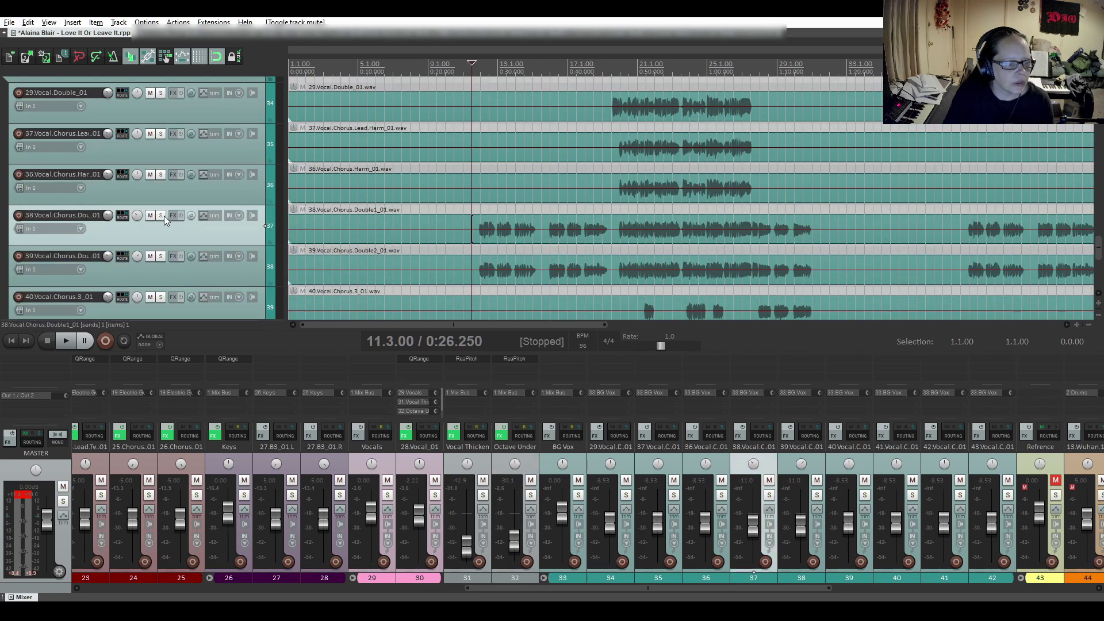
click(150, 174)
click(150, 134)
click(150, 93)
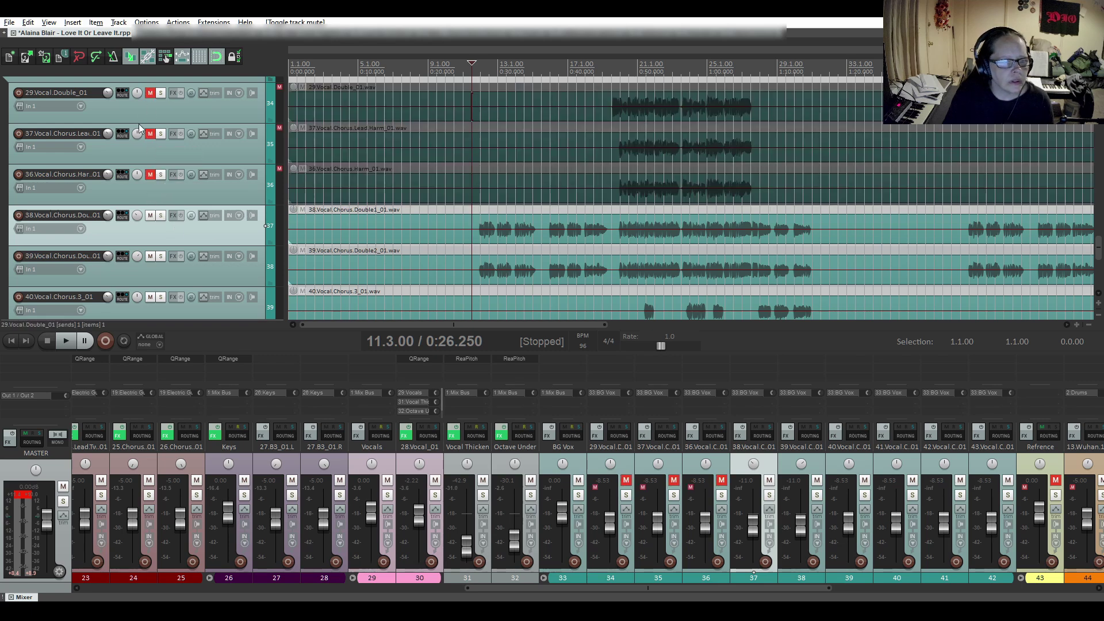
Step: Mute the tracks 40.Vocal.Chorus.3_01, 41.Vocal.Chorus.4_01, 42.Vocal.Chorus.5_01 and 43.Vocal.Chorus.6_01, leaving the two chorus doubles audible
scroll(138, 127, up, 1)
scroll(139, 133, down, 2)
scroll(140, 198, down, 2)
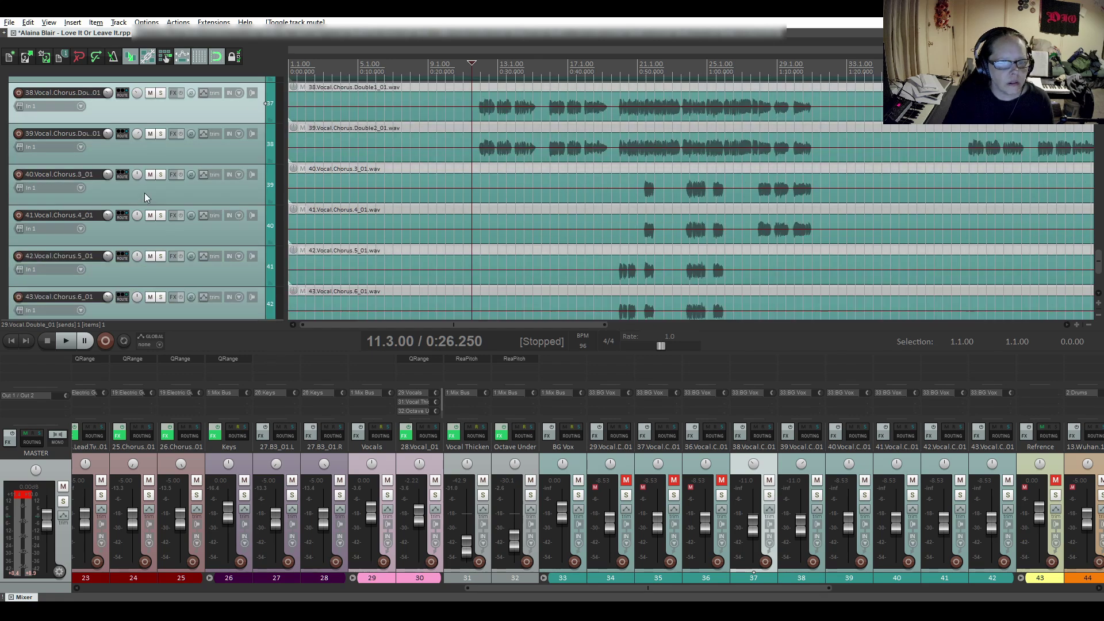
click(150, 174)
click(149, 215)
click(149, 256)
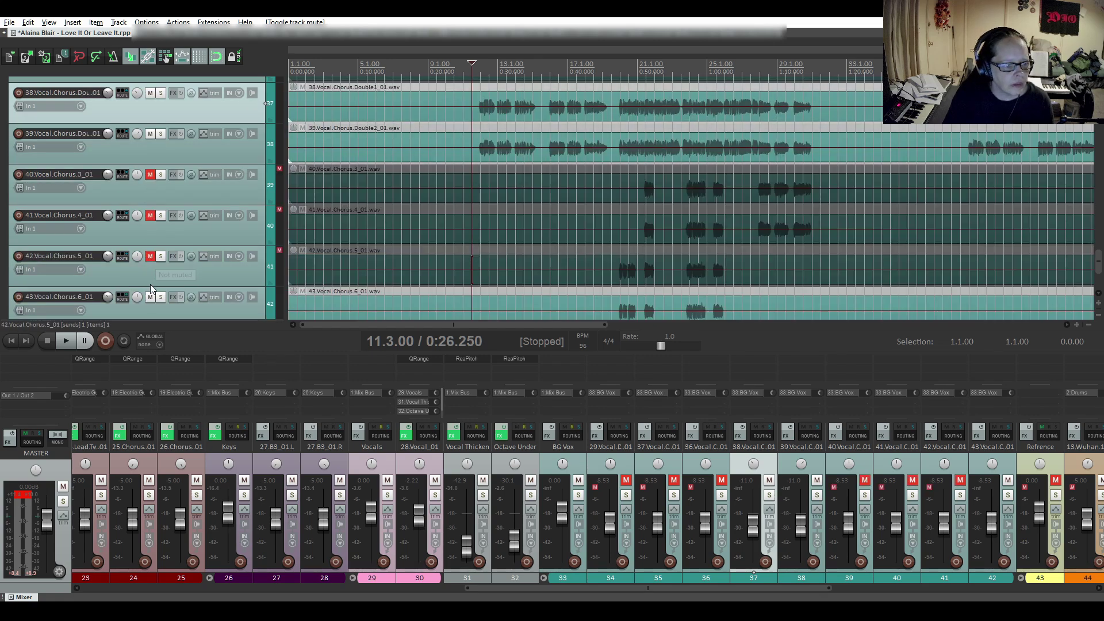
click(150, 297)
scroll(156, 268, down, 2)
scroll(163, 215, up, 4)
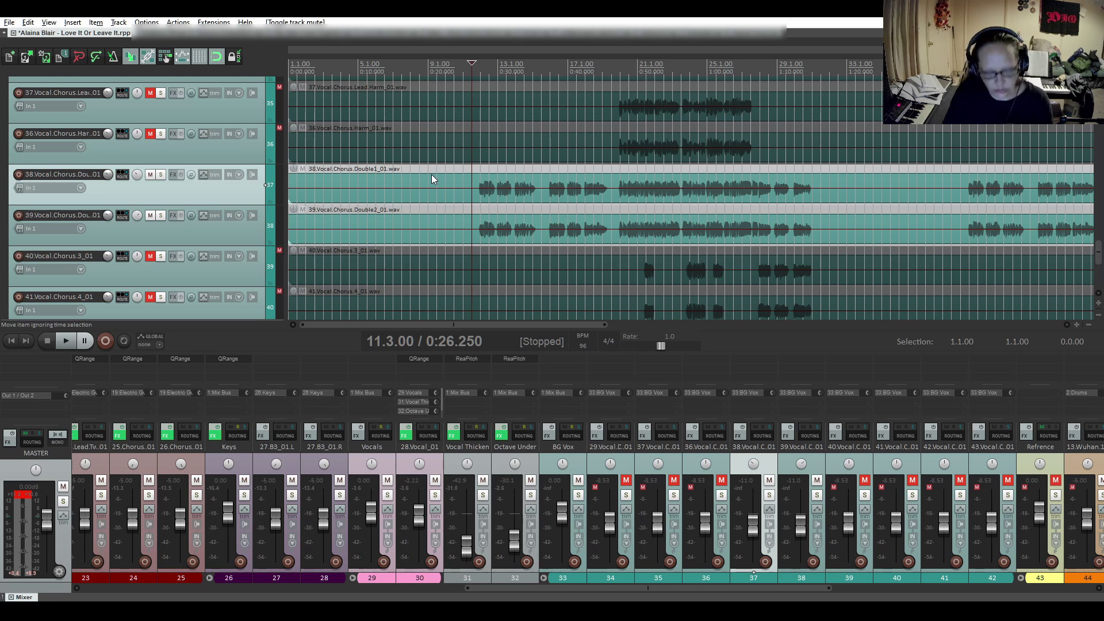
Step: Listen to the two chorus double tracks in the mix from bar 11.3 and again from bar 13
key(space)
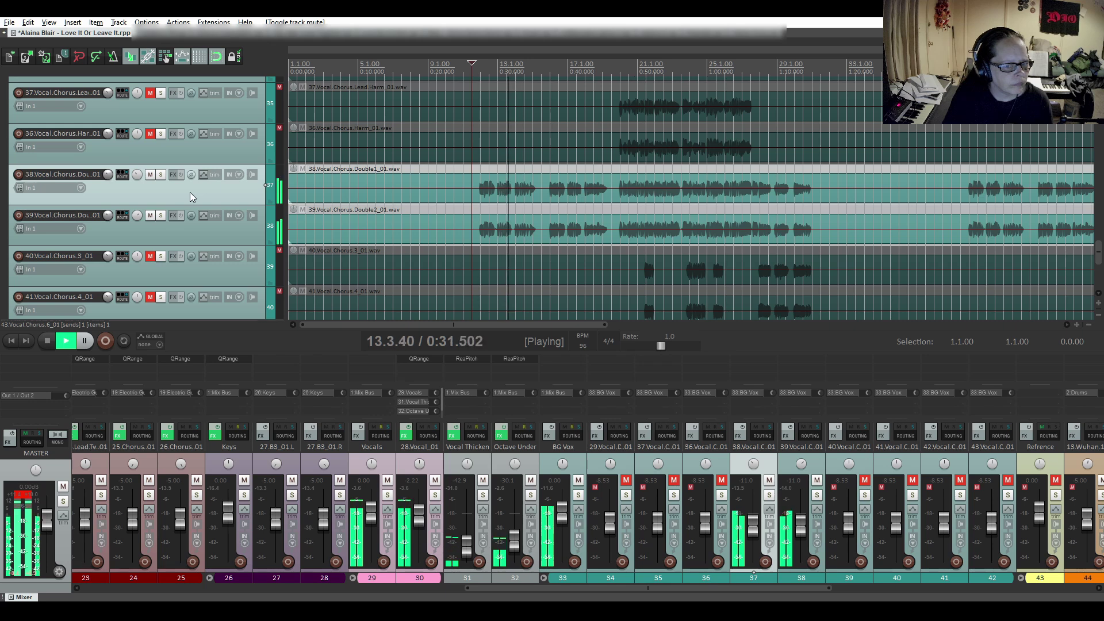
key(space)
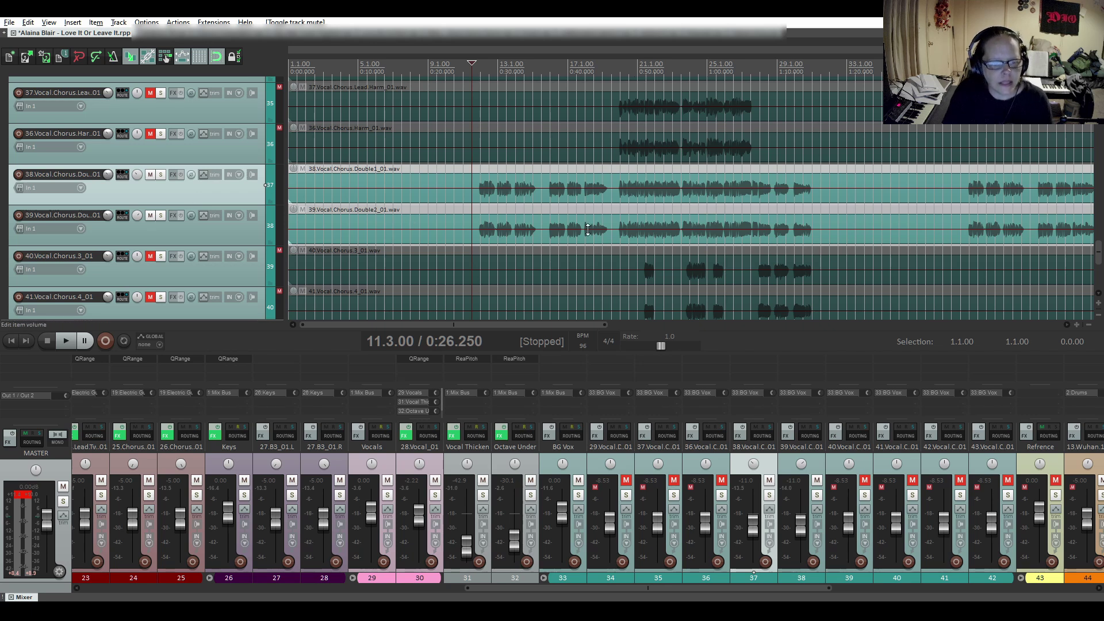
click(497, 168)
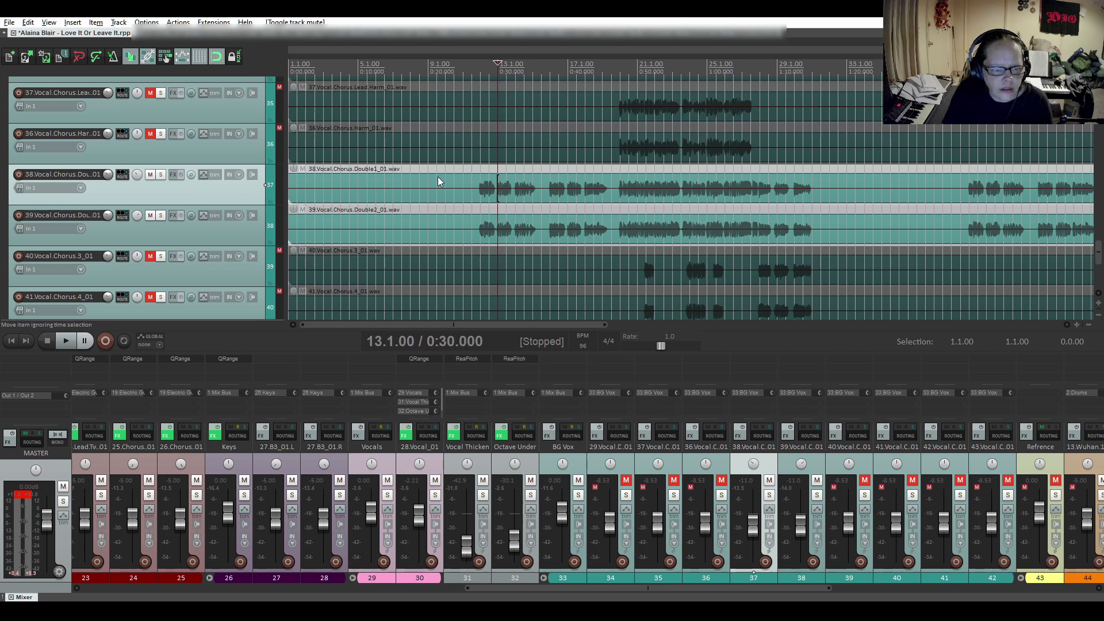
key(space)
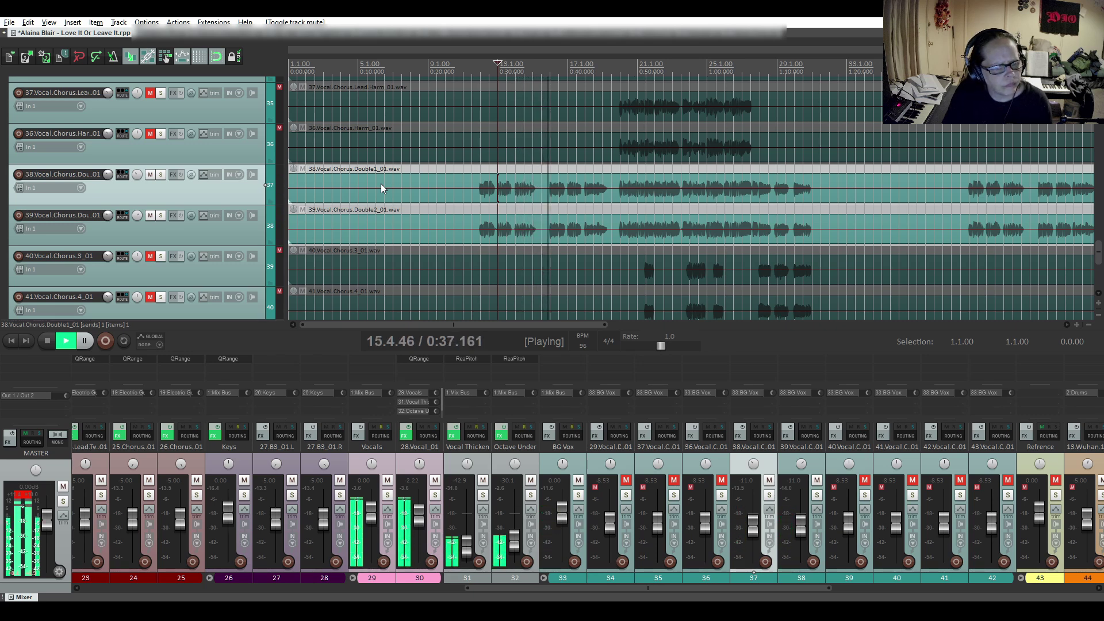
key(space)
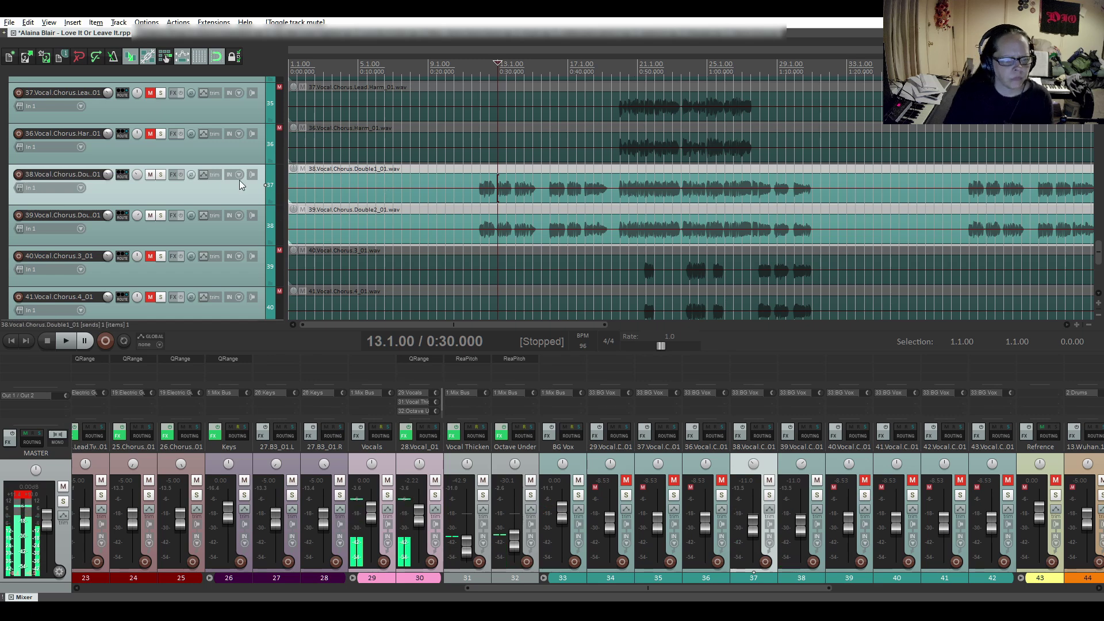
Step: Unmute 29.Vocal.Double_01, 37.Vocal.Chorus.Lead.Harm_01 and 36.Vocal.Chorus.Harm_01
scroll(185, 192, down, 2)
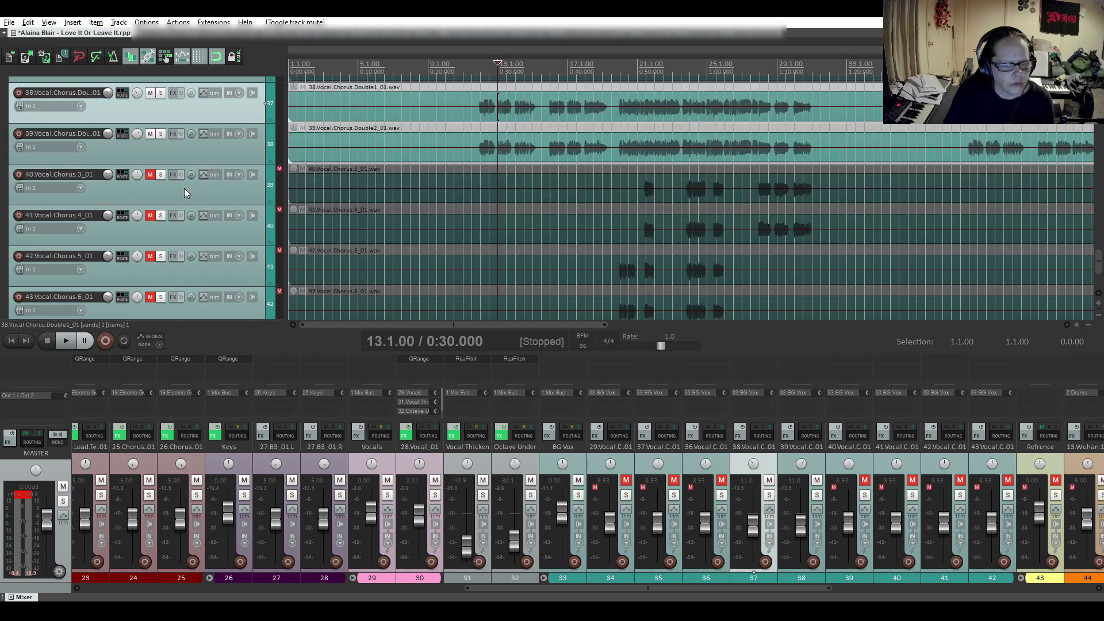
scroll(185, 190, up, 4)
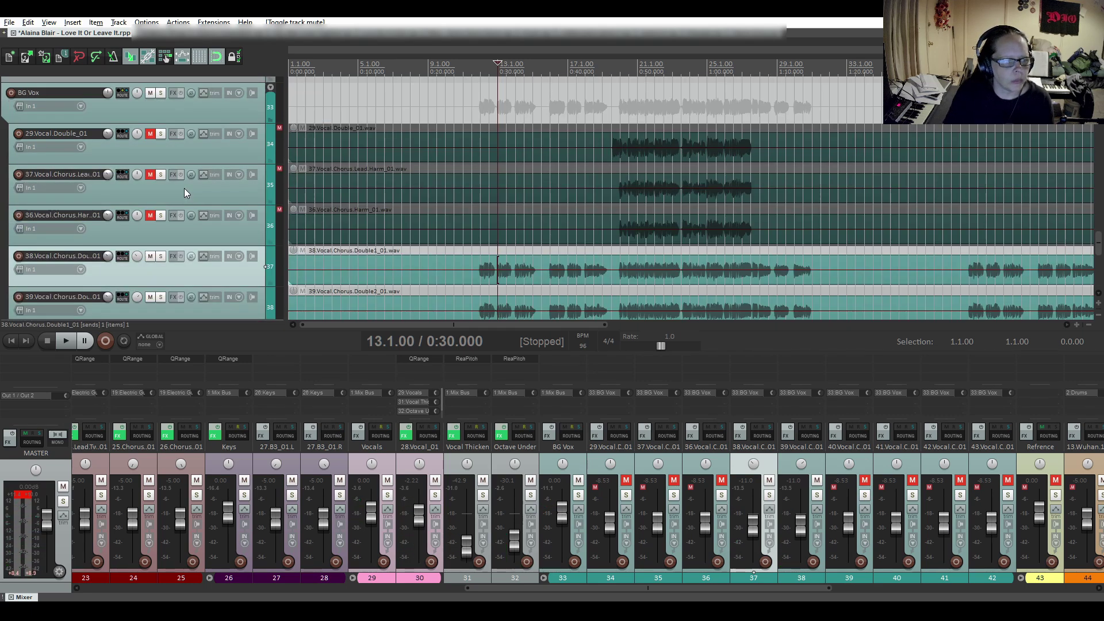
click(152, 135)
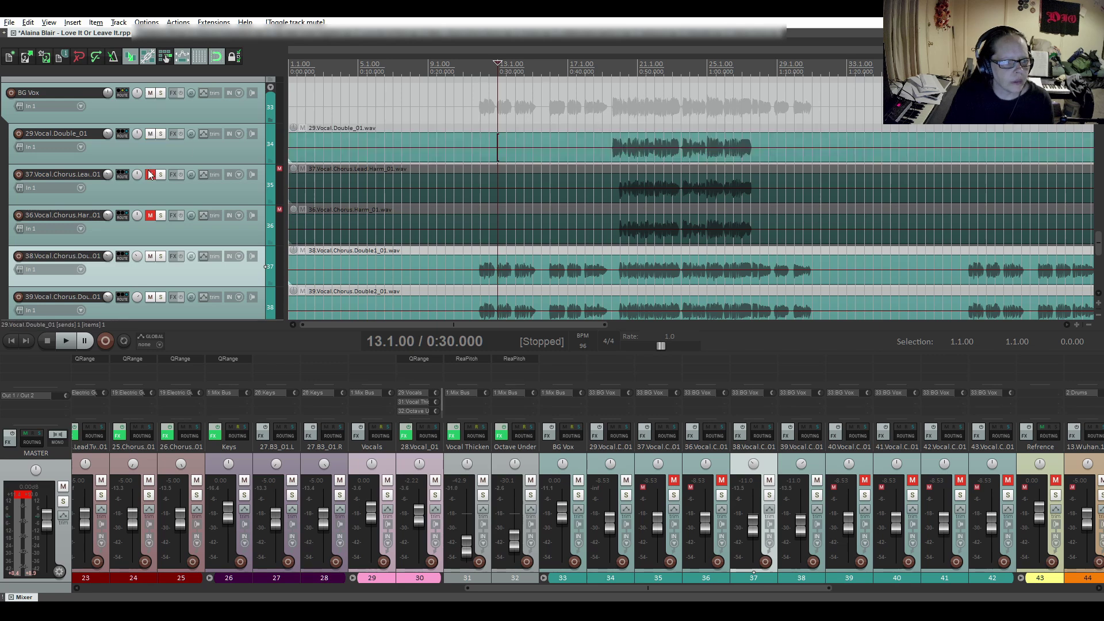
click(150, 174)
click(149, 216)
Step: Unmute the chorus tracks 40.Vocal.Chorus.3_01, 41.Vocal.Chorus.4_01, 42.Vocal.Chorus.5_01 and 43.Vocal.Chorus.6_01
scroll(156, 216, down, 4)
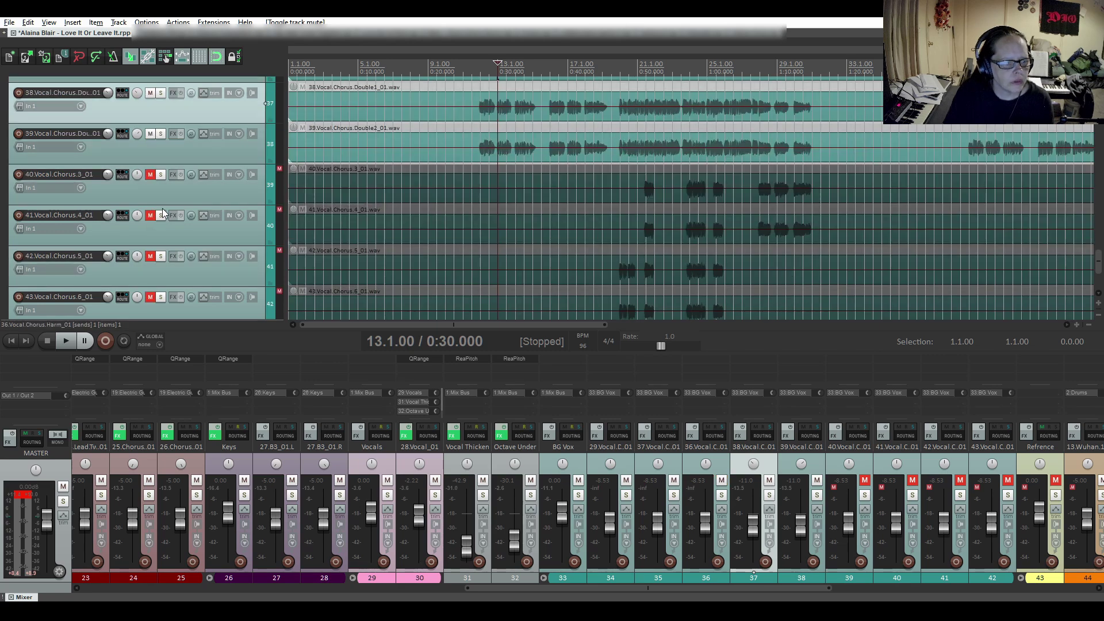
click(150, 174)
click(150, 215)
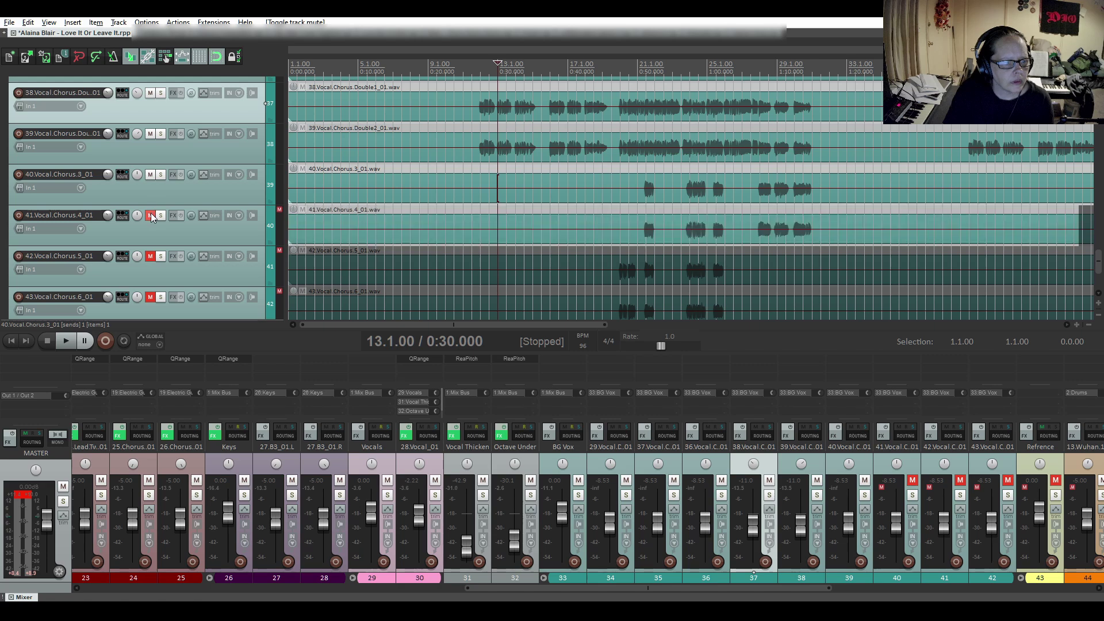
click(150, 255)
click(151, 297)
scroll(166, 206, down, 1)
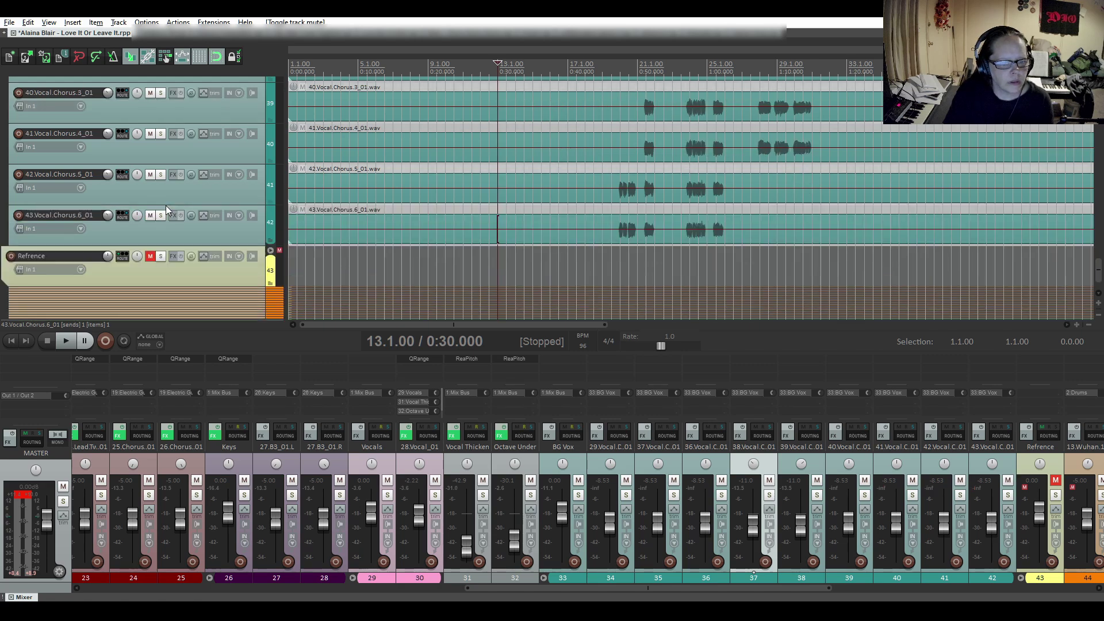
Step: Add the QRange EQ plug-in from the EQ folder to the BG Vox folder track
scroll(166, 206, up, 4)
scroll(161, 208, up, 4)
scroll(132, 224, up, 1)
scroll(165, 256, down, 1)
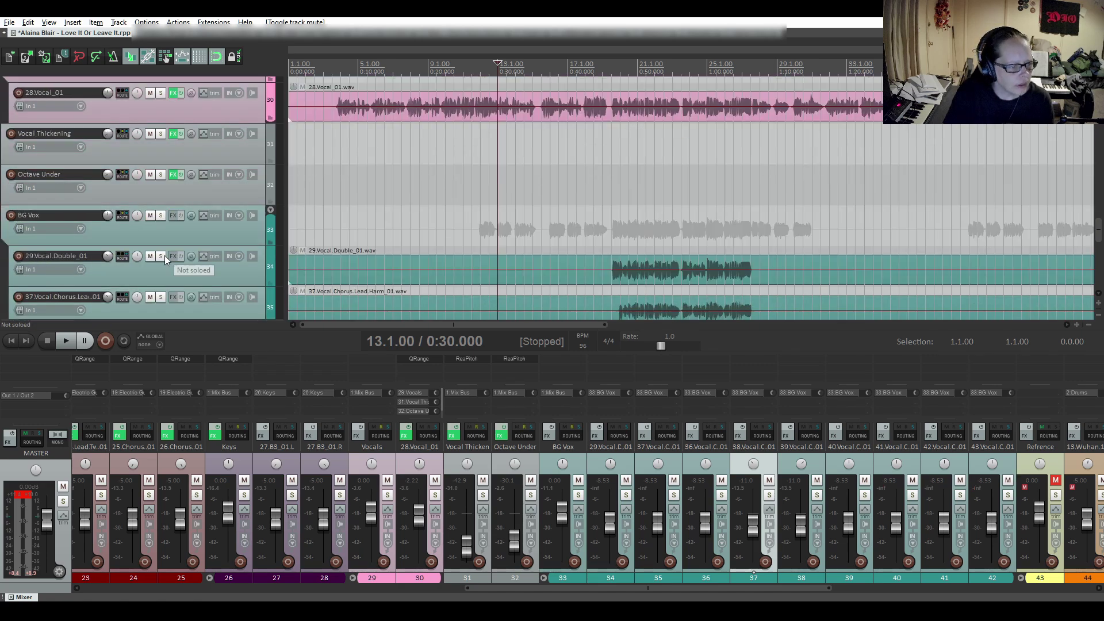
click(174, 215)
click(33, 244)
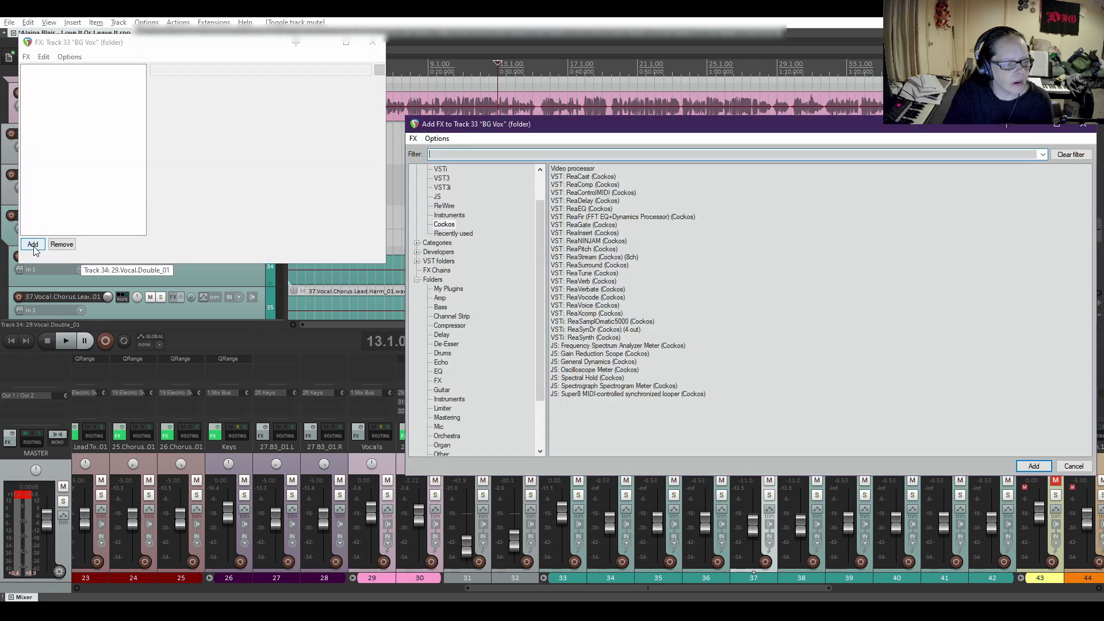
click(437, 372)
double_click(589, 266)
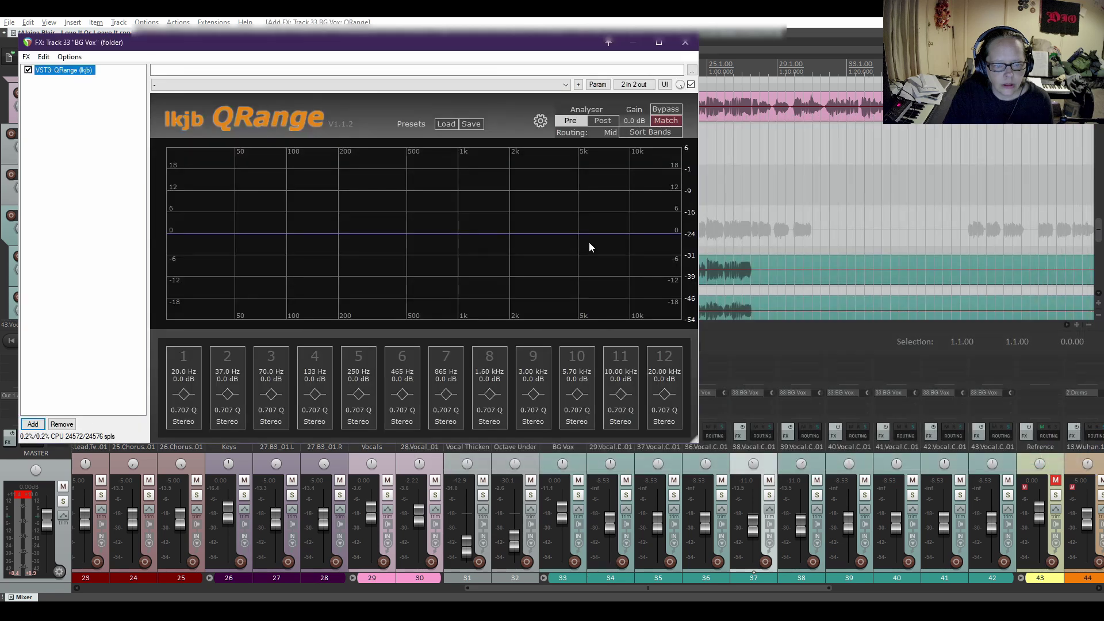
Step: Enable QRange band 1 as a low cut at 110 Hz and move the plug-in window clear of the tracks
click(184, 360)
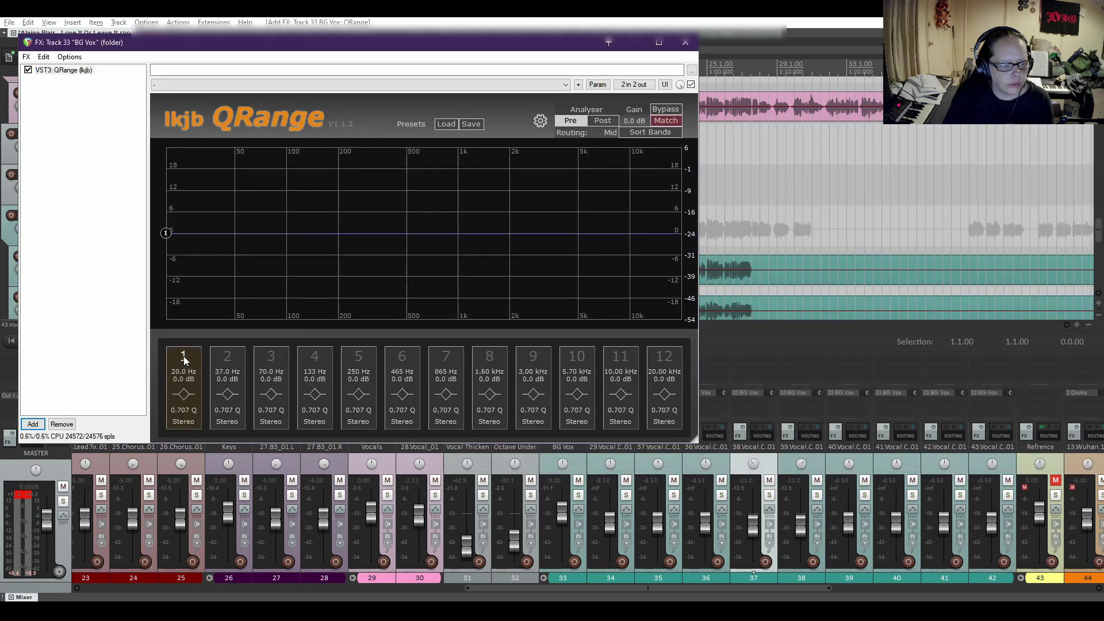
click(184, 395)
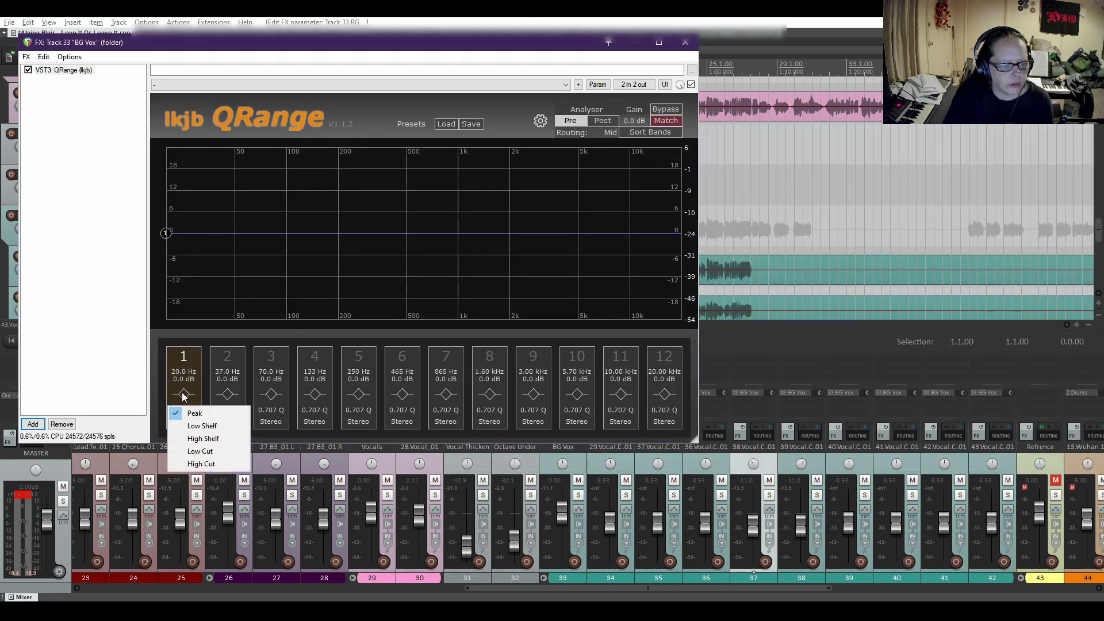
click(201, 451)
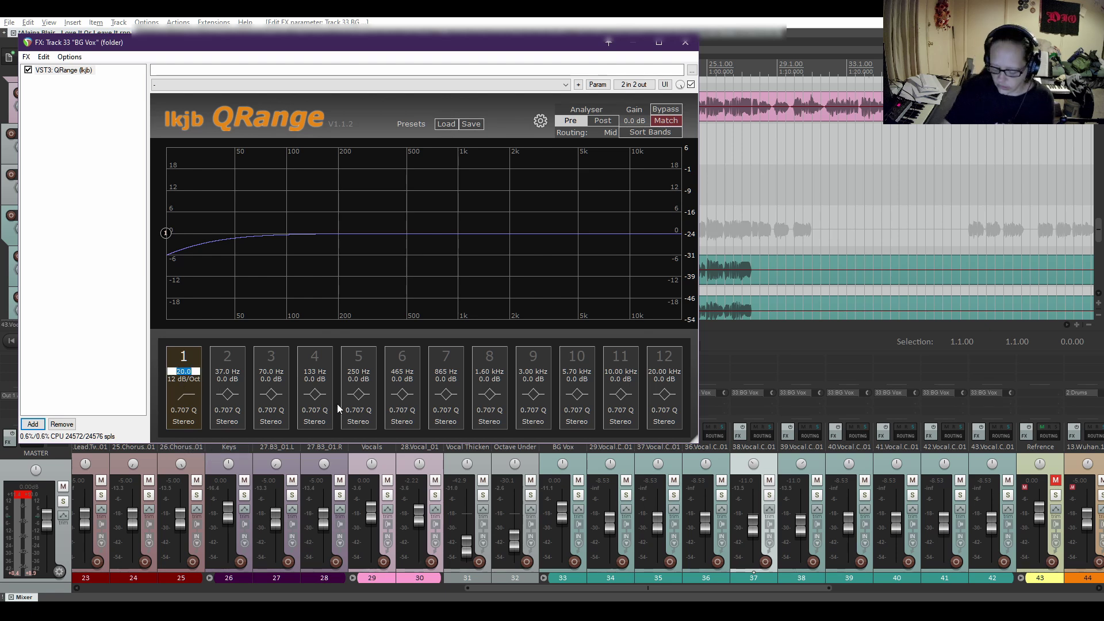
key(Return)
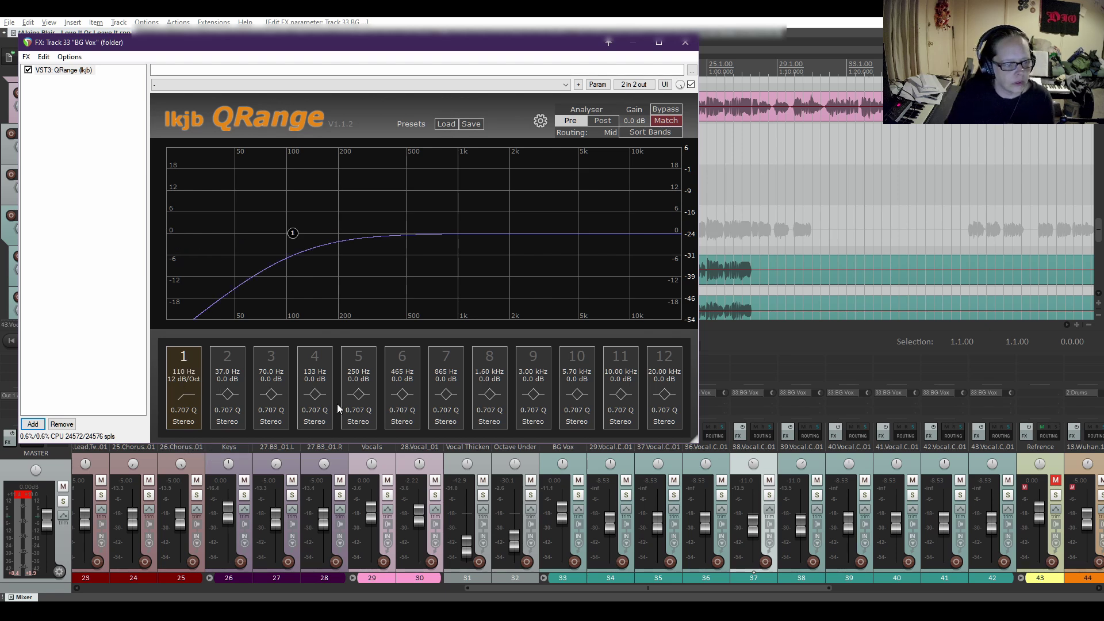
drag(316, 52, 597, 350)
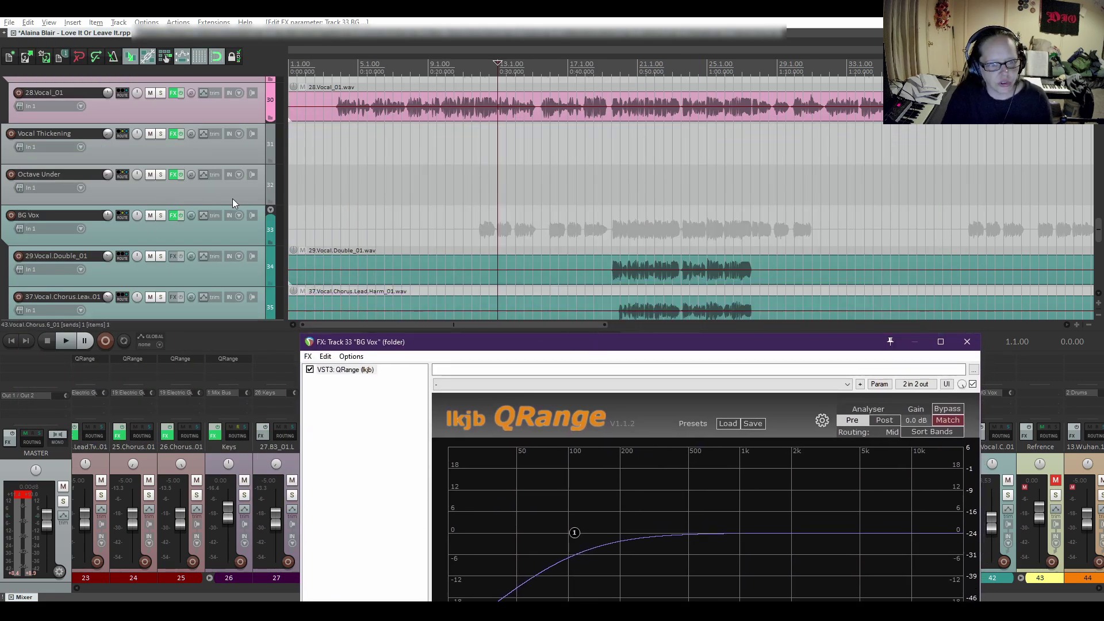
Step: Play the song from bar 13 and watch the background vocal tracks' levels alongside the BG Vox EQ analyser
scroll(201, 197, down, 2)
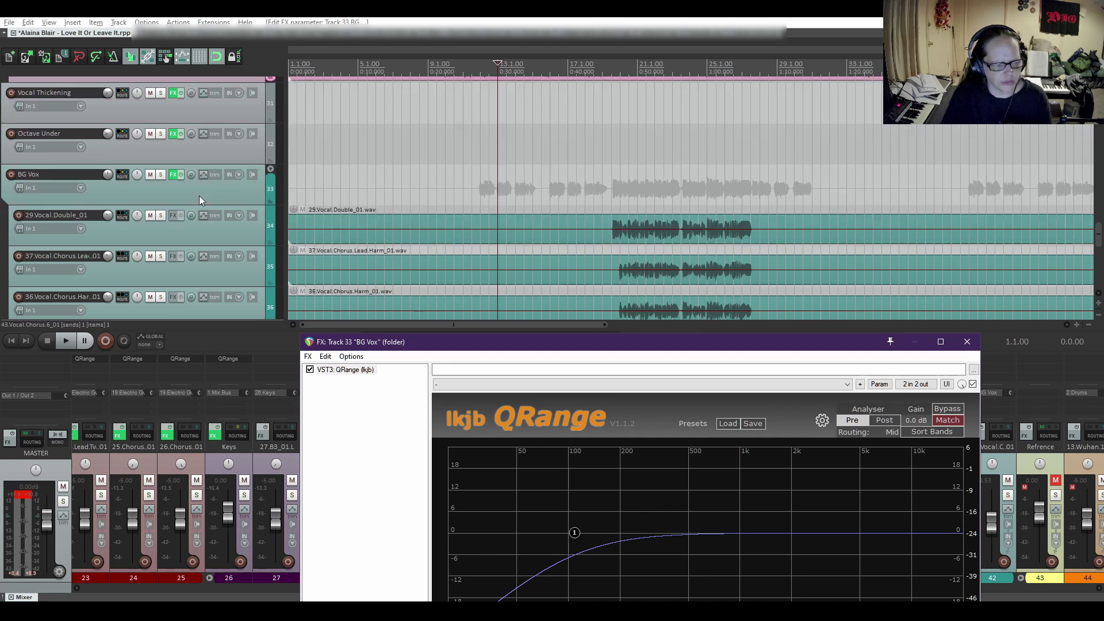
key(space)
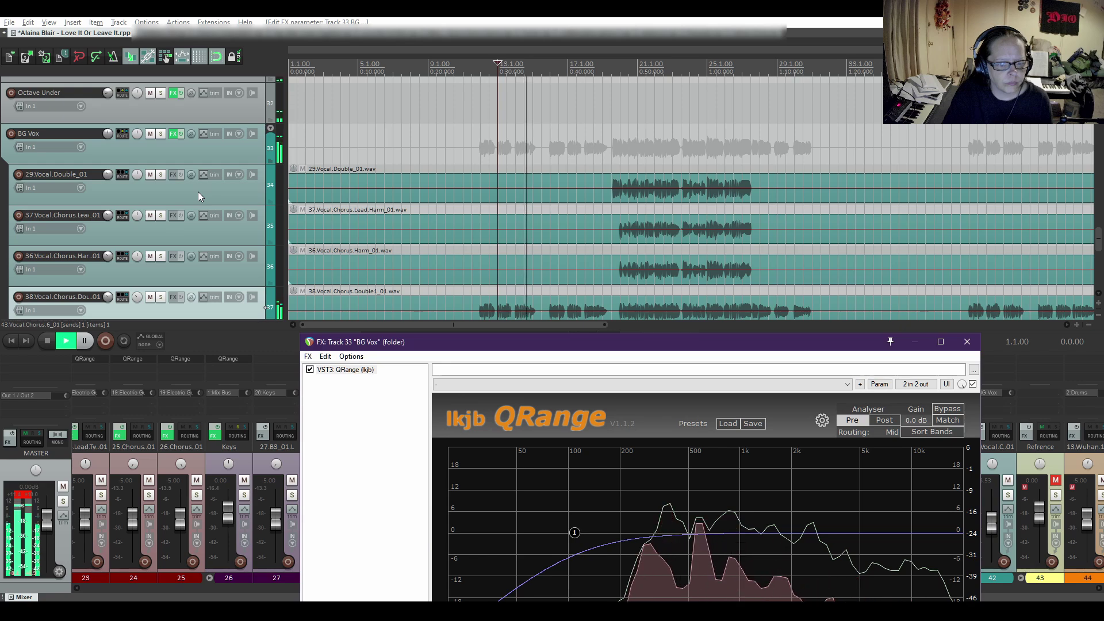
scroll(198, 193, down, 1)
scroll(199, 192, down, 1)
scroll(197, 192, down, 3)
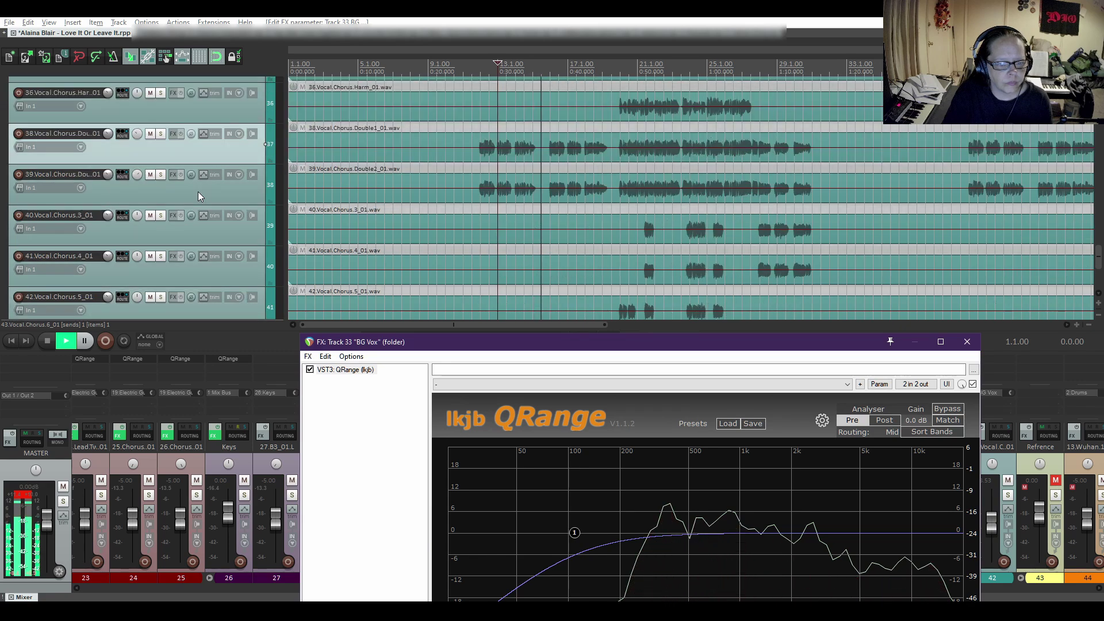
scroll(197, 192, up, 2)
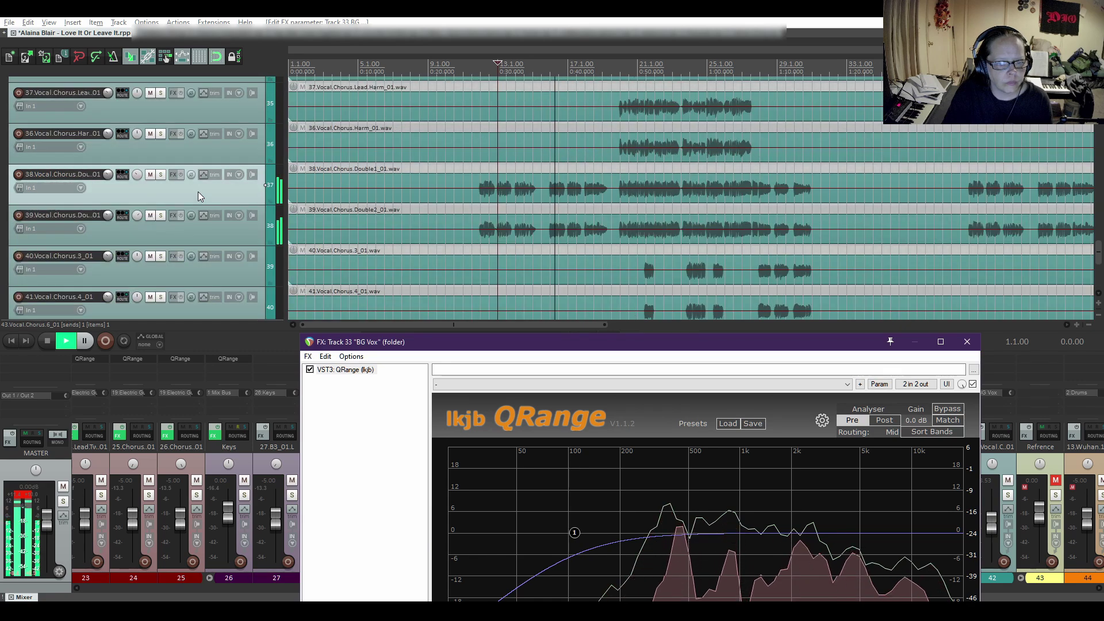
scroll(198, 191, up, 1)
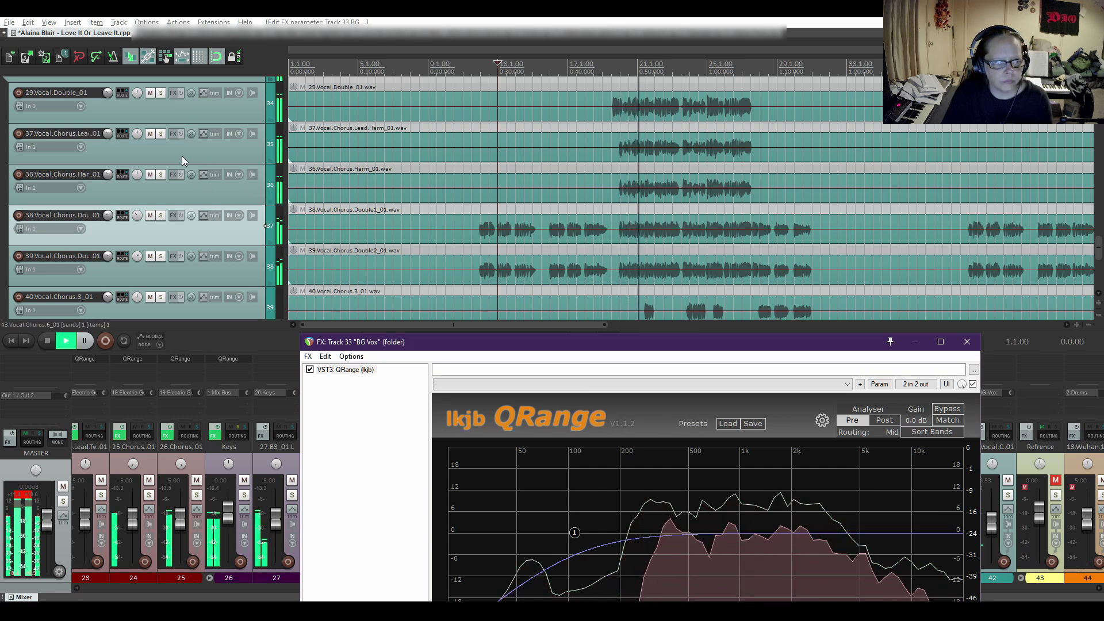
Step: Solo 37.Vocal.Chorus.Lead.Harm_01, 36.Vocal.Chorus.Harm_01 and 38.Vocal.Chorus.Double1_01 one at a time during playback, releasing each solo after listening
click(160, 134)
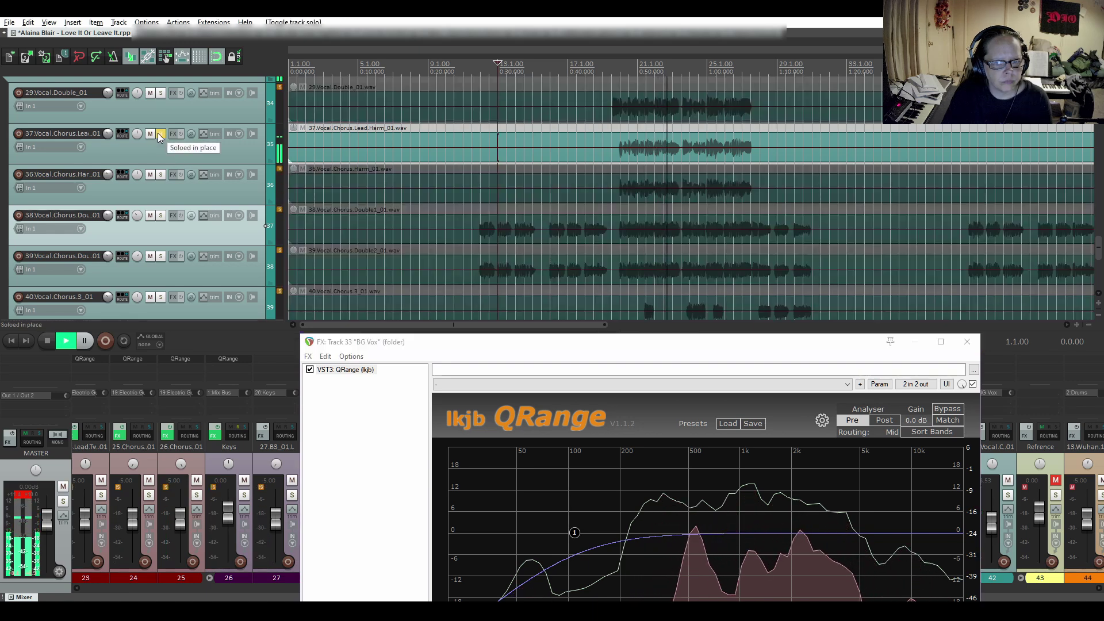
click(160, 134)
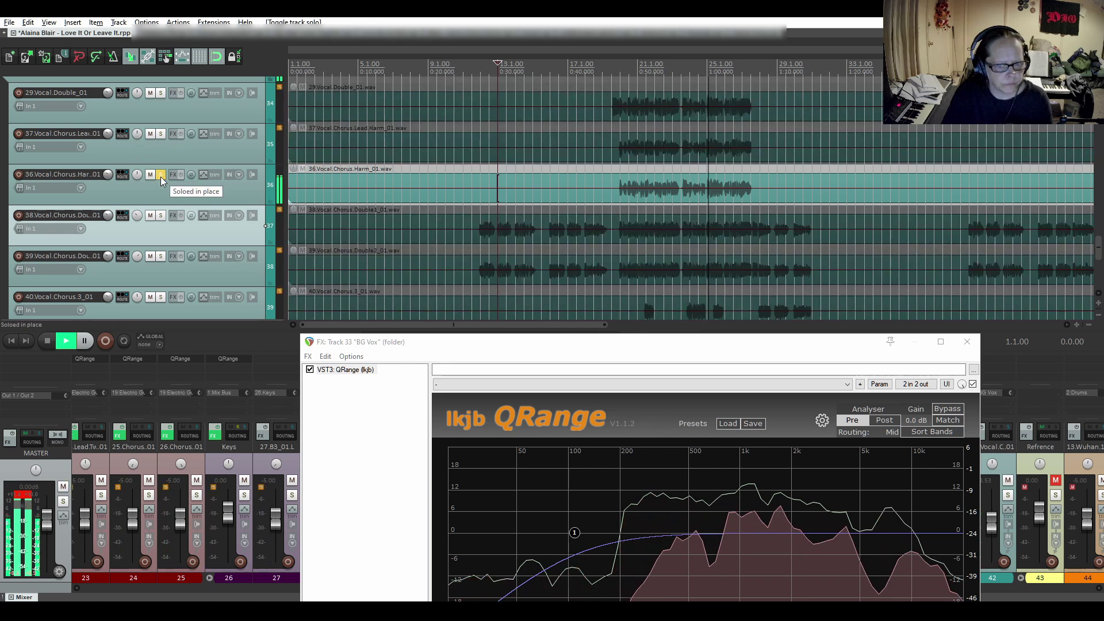
click(161, 175)
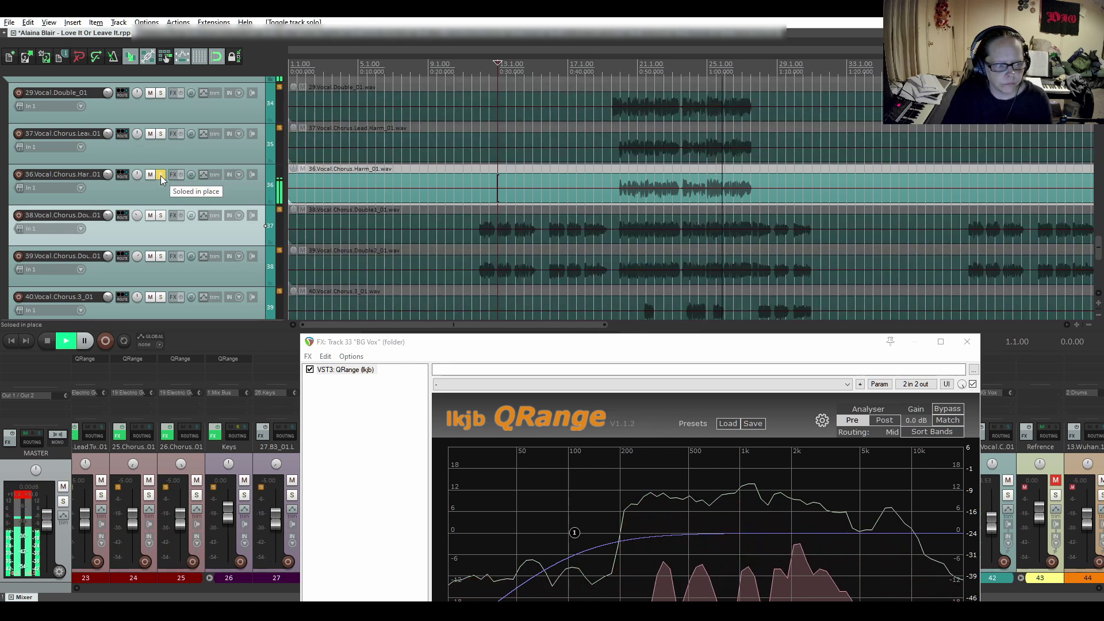
click(161, 175)
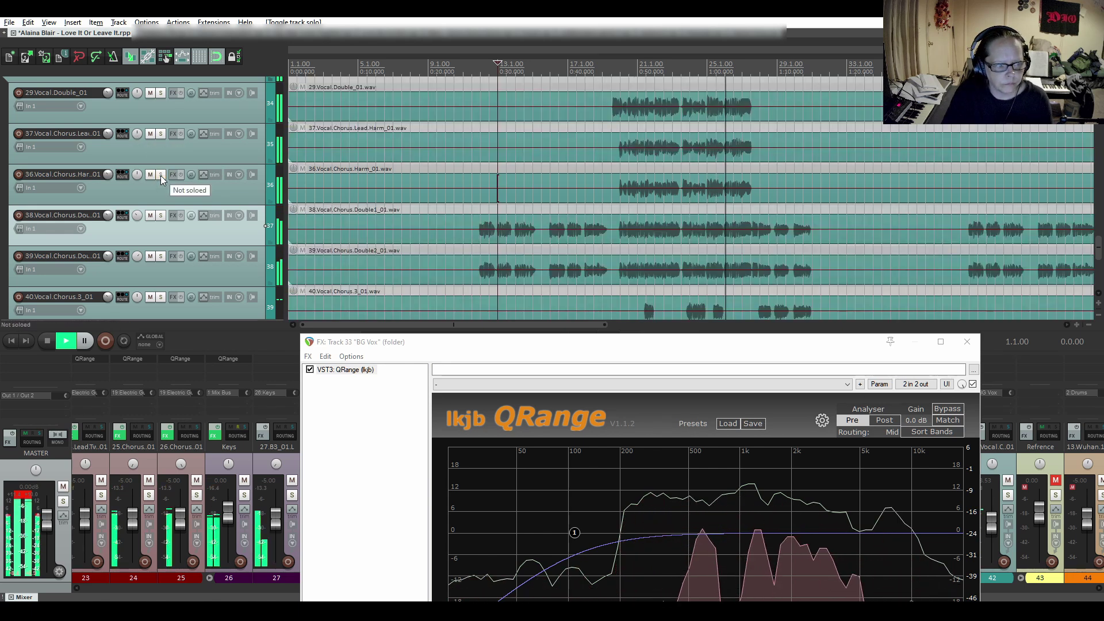
click(159, 215)
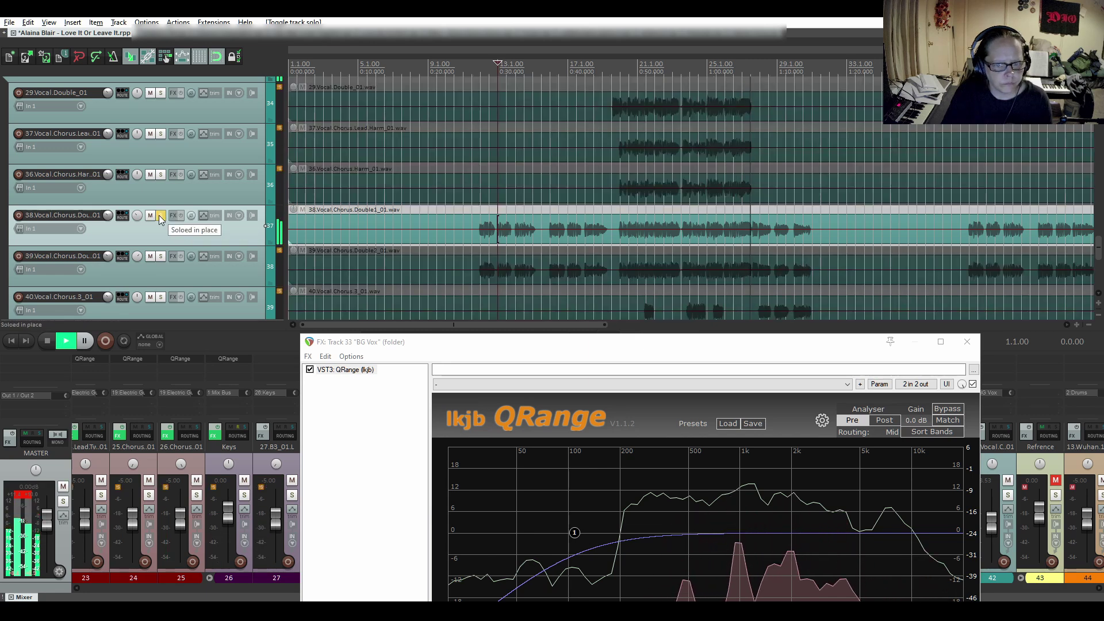
click(161, 215)
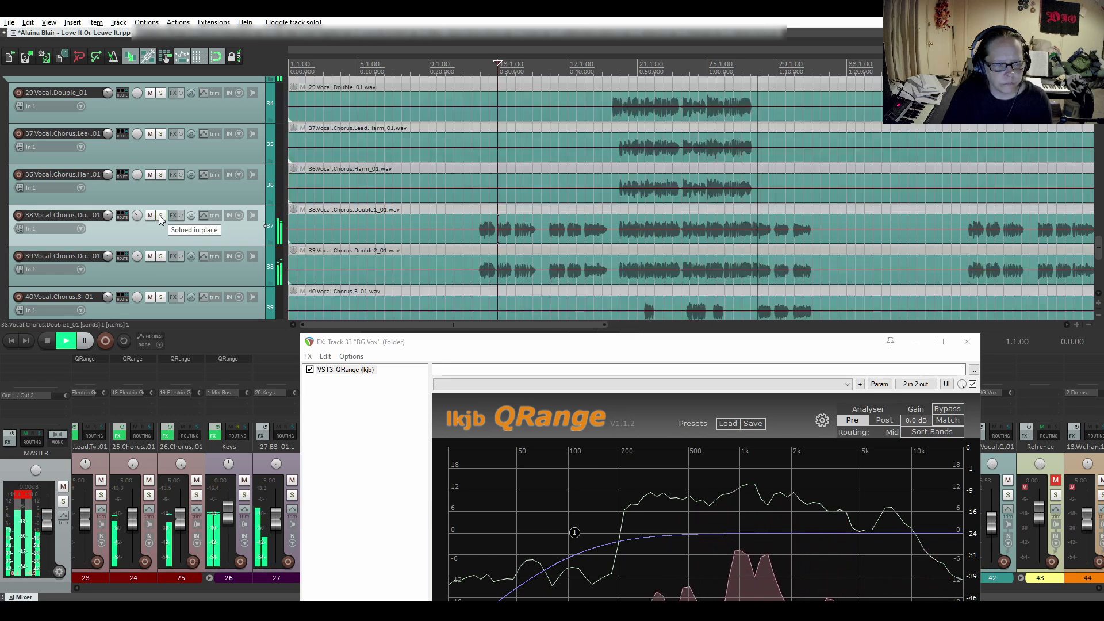
Step: Solo 39.Vocal.Chorus.Double2_01 during playback to hear it alone, and release the solo
click(162, 256)
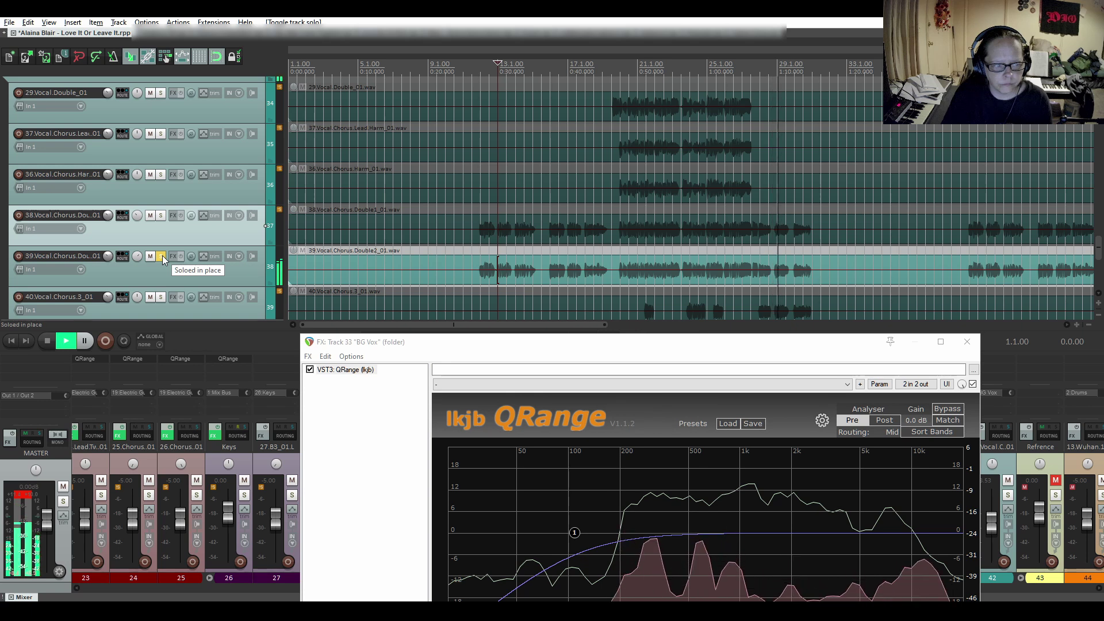
click(162, 255)
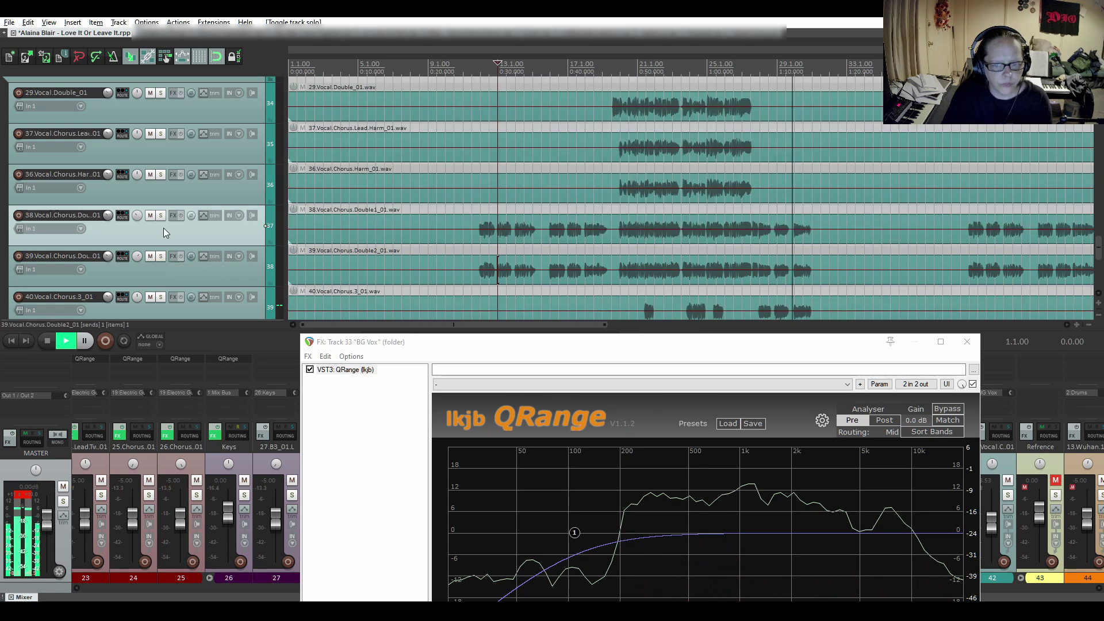
scroll(164, 222, down, 3)
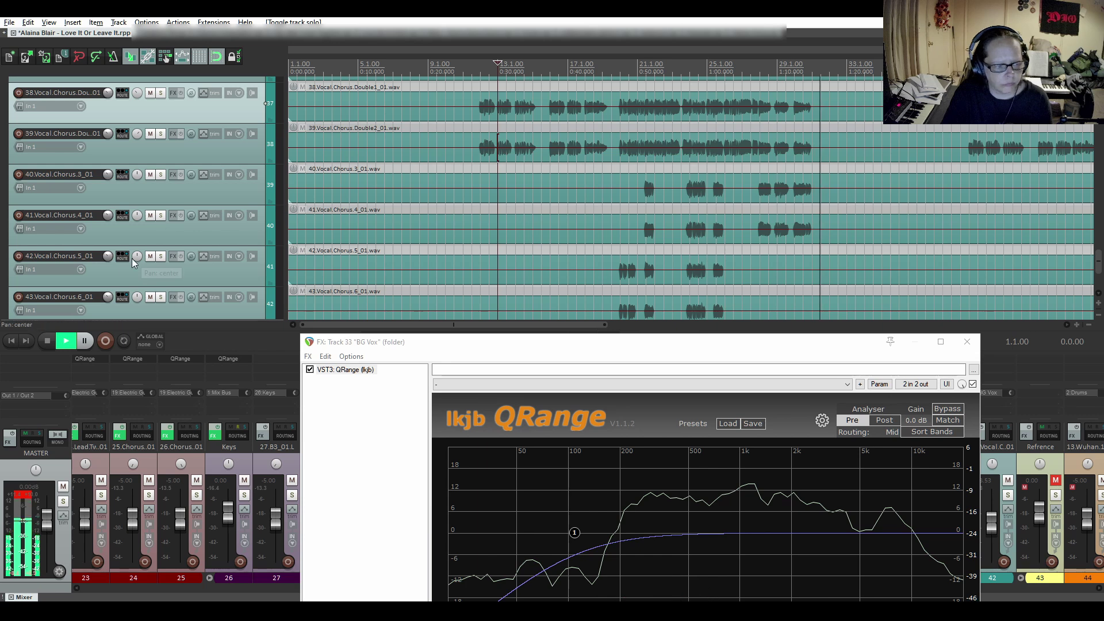
Step: Stop playback, and pan 38.Vocal.Chorus.Double1_01 30% left and 39.Vocal.Chorus.Double2_01 about 30% right
click(51, 342)
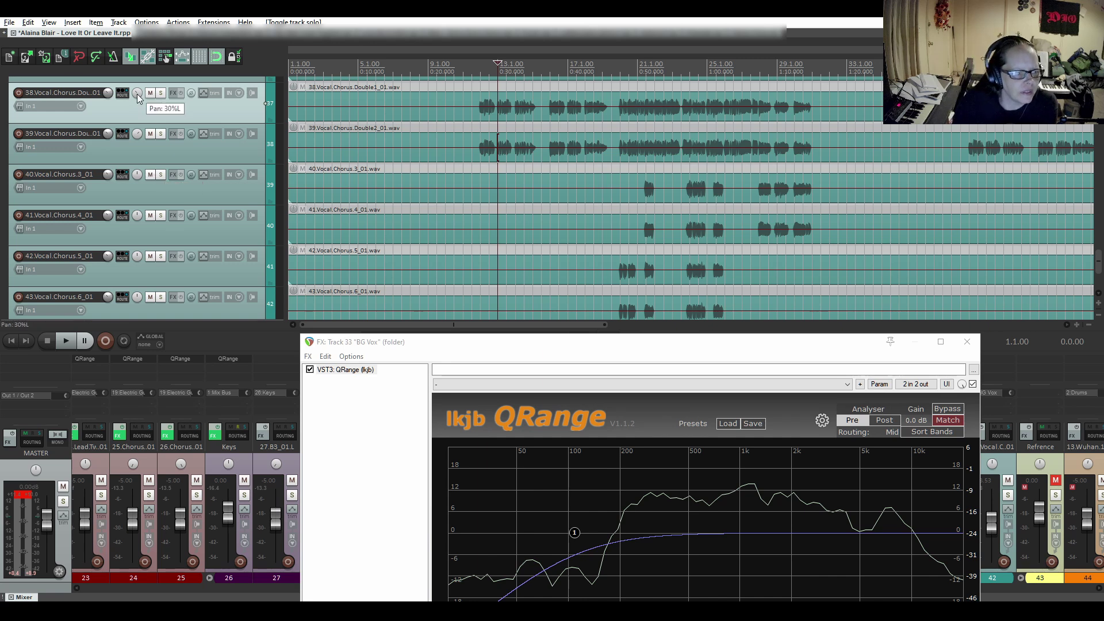
mouse_move(136, 135)
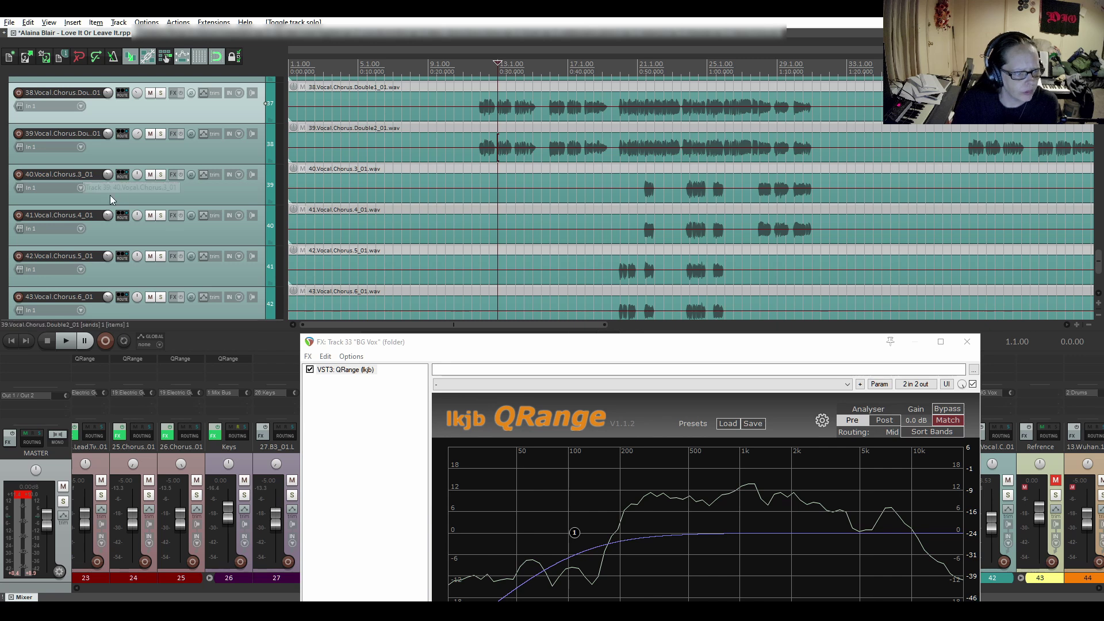
scroll(89, 272, down, 1)
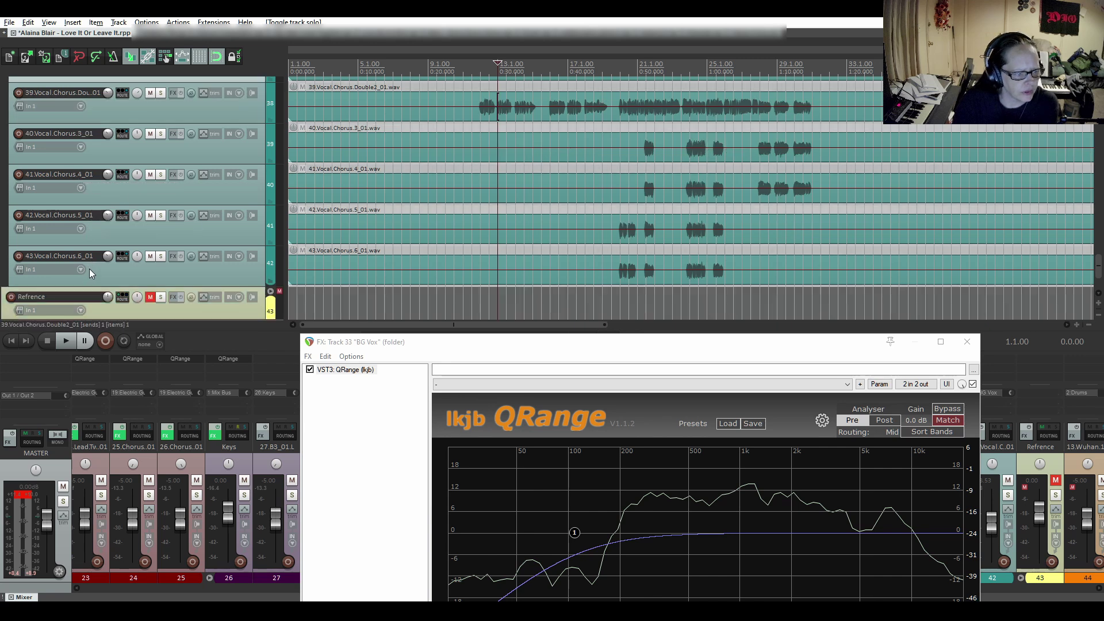
scroll(90, 272, up, 1)
scroll(90, 273, down, 1)
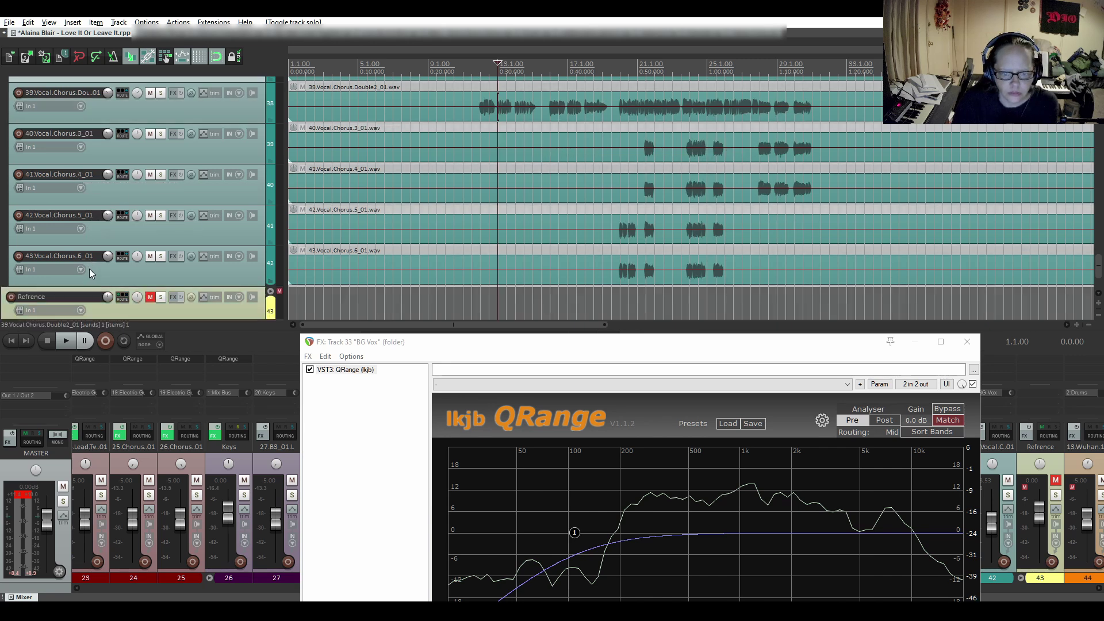
scroll(90, 272, up, 1)
scroll(88, 268, up, 1)
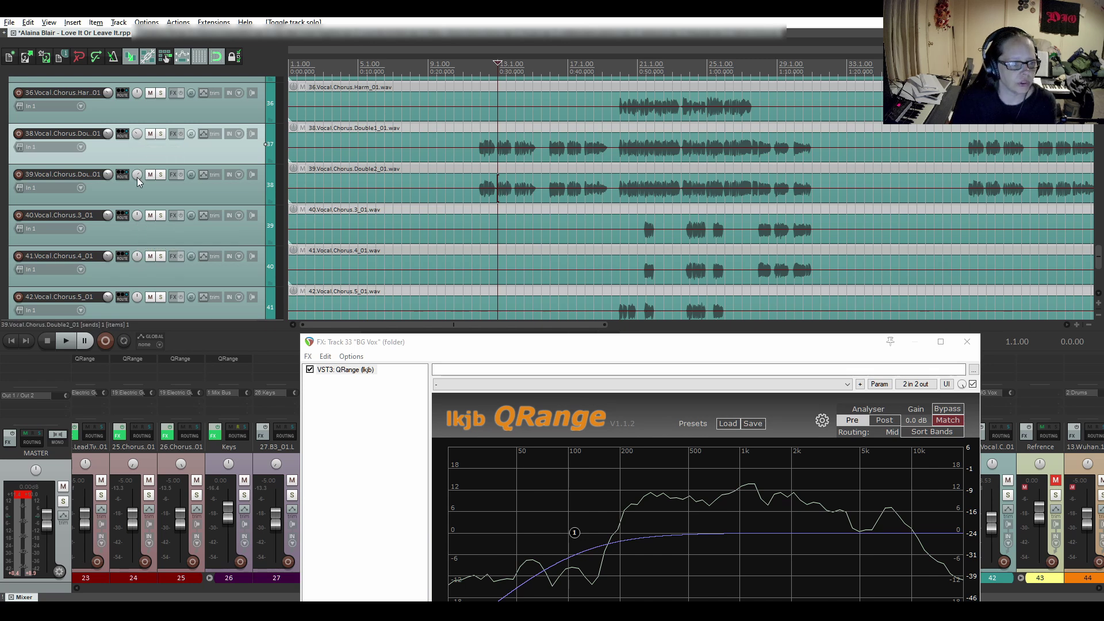
mouse_move(137, 177)
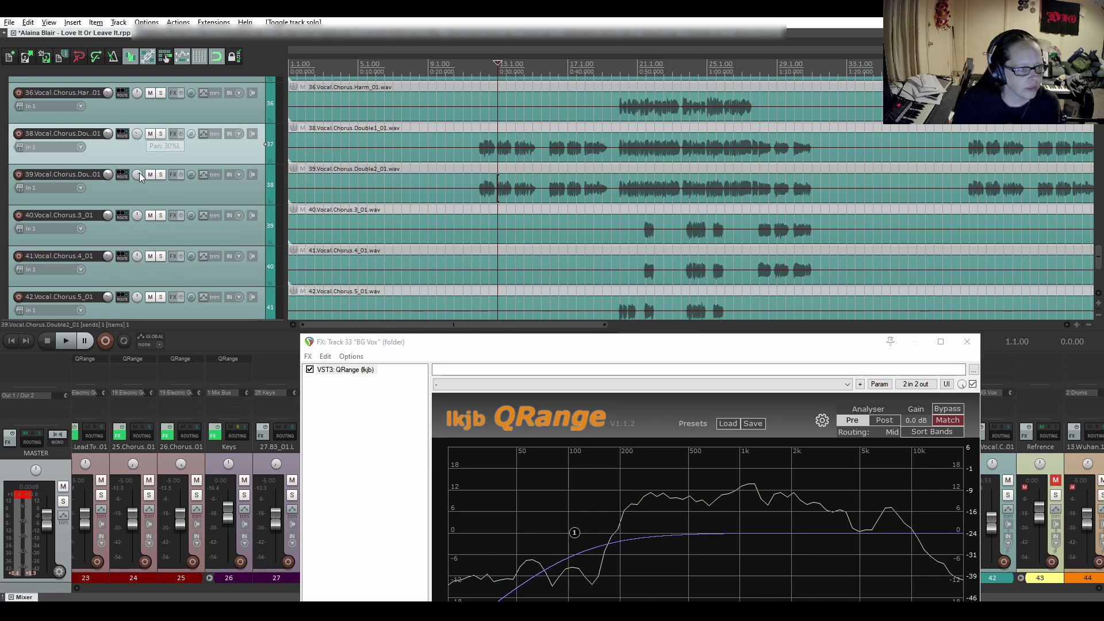
mouse_move(136, 176)
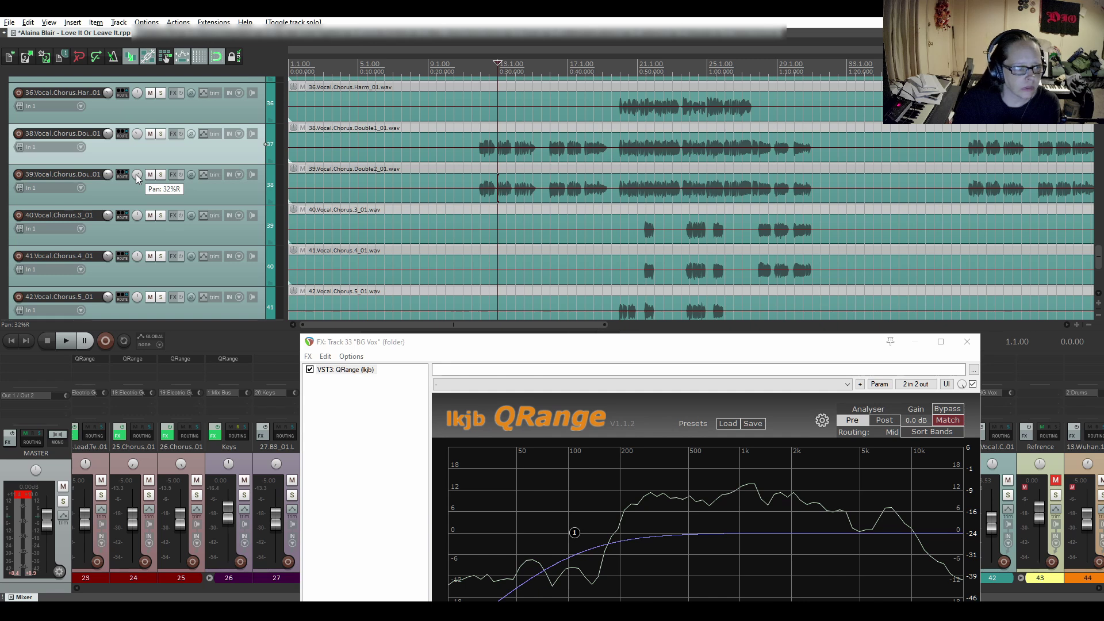
drag(137, 174, 136, 176)
Step: Pan 40.Vocal.Chorus.3_01 to the left and 41.Vocal.Chorus.4_01 52% right
mouse_move(135, 218)
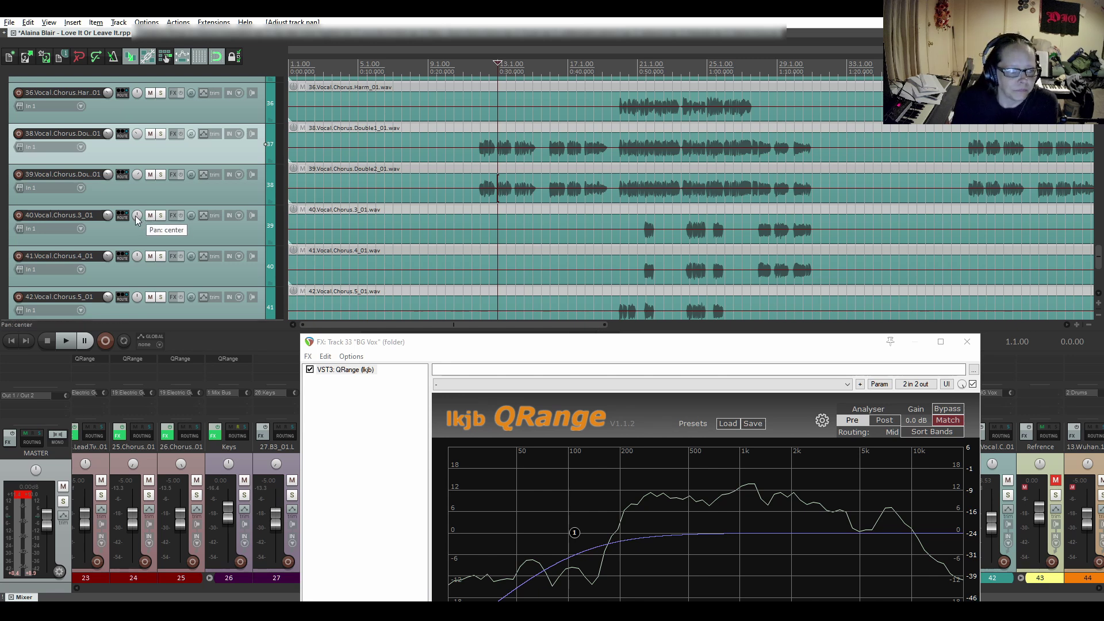
drag(136, 216, 136, 231)
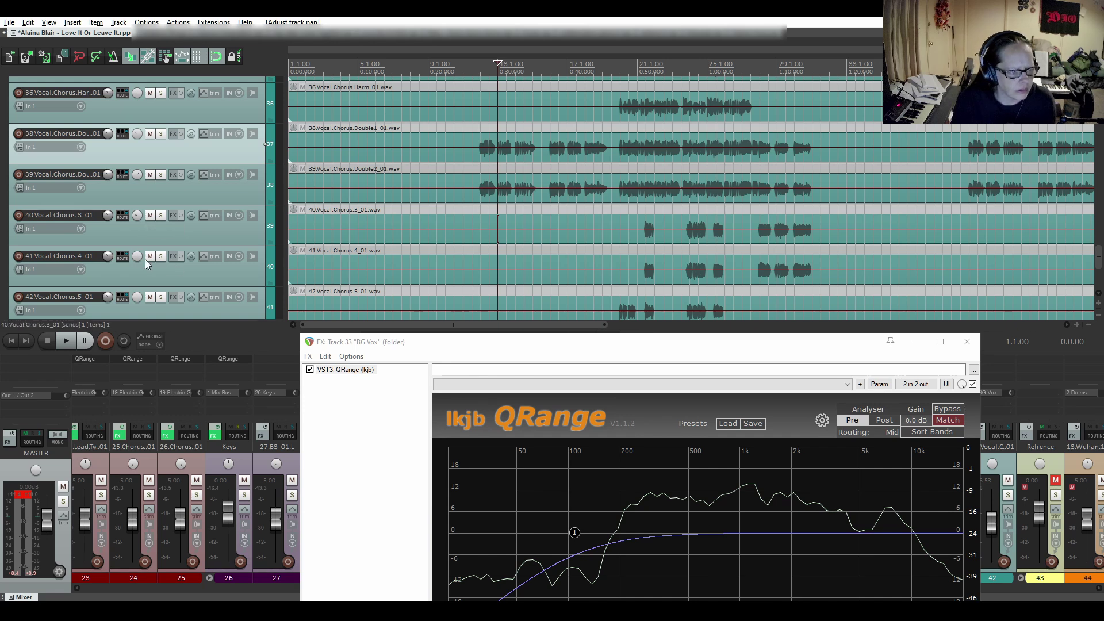
drag(139, 258, 139, 230)
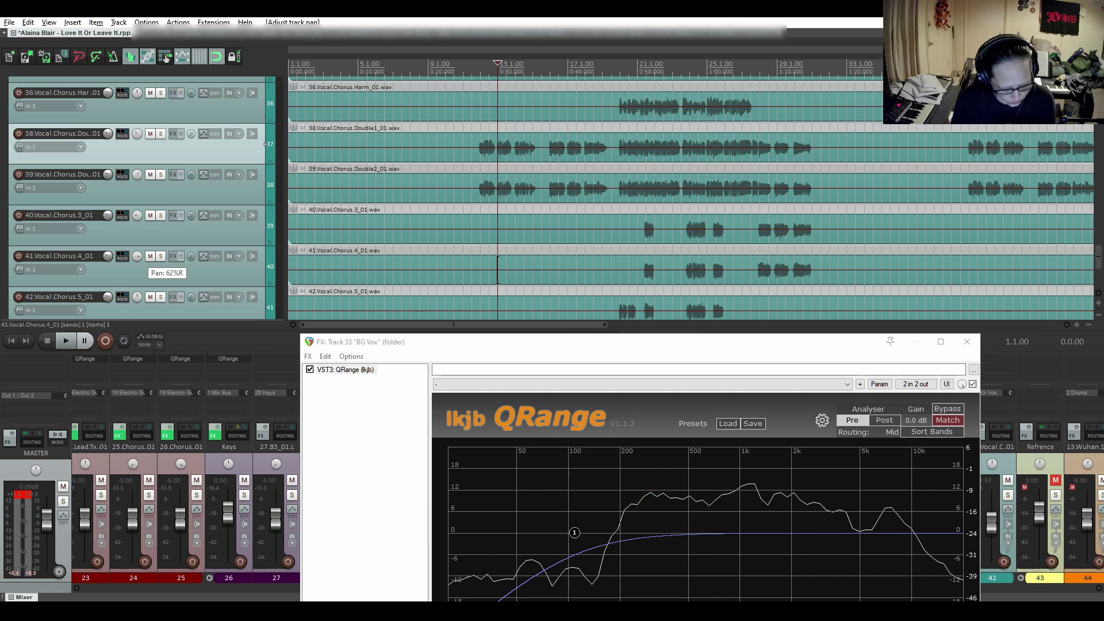
drag(139, 257, 139, 257)
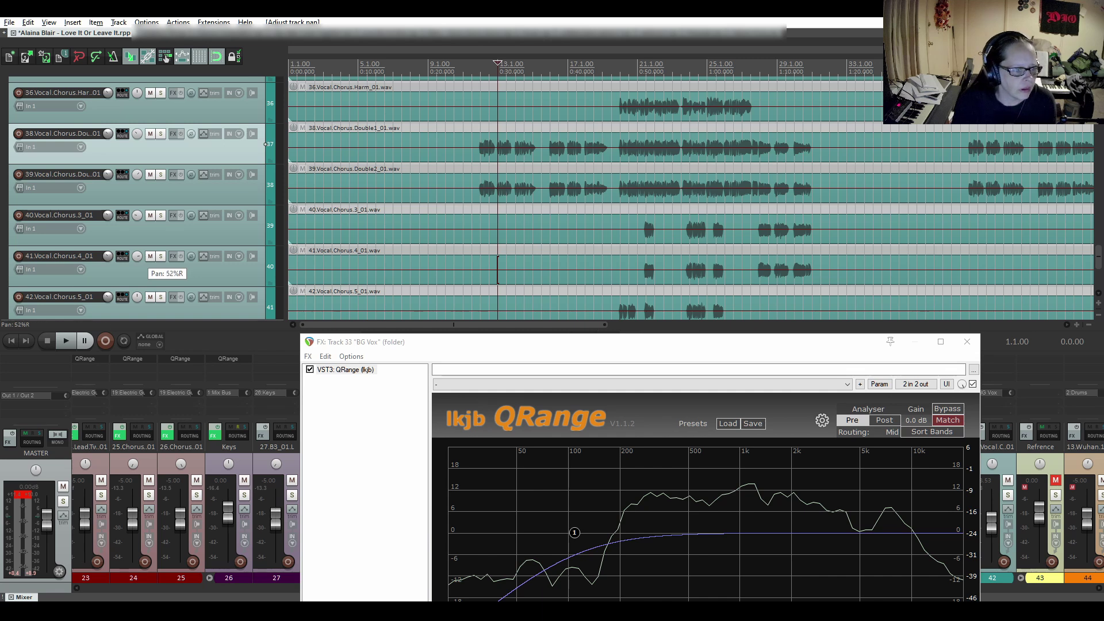
Step: Pan 42.Vocal.Chorus.5_01 73% left and 43.Vocal.Chorus.6_01 to the right
scroll(127, 270, down, 2)
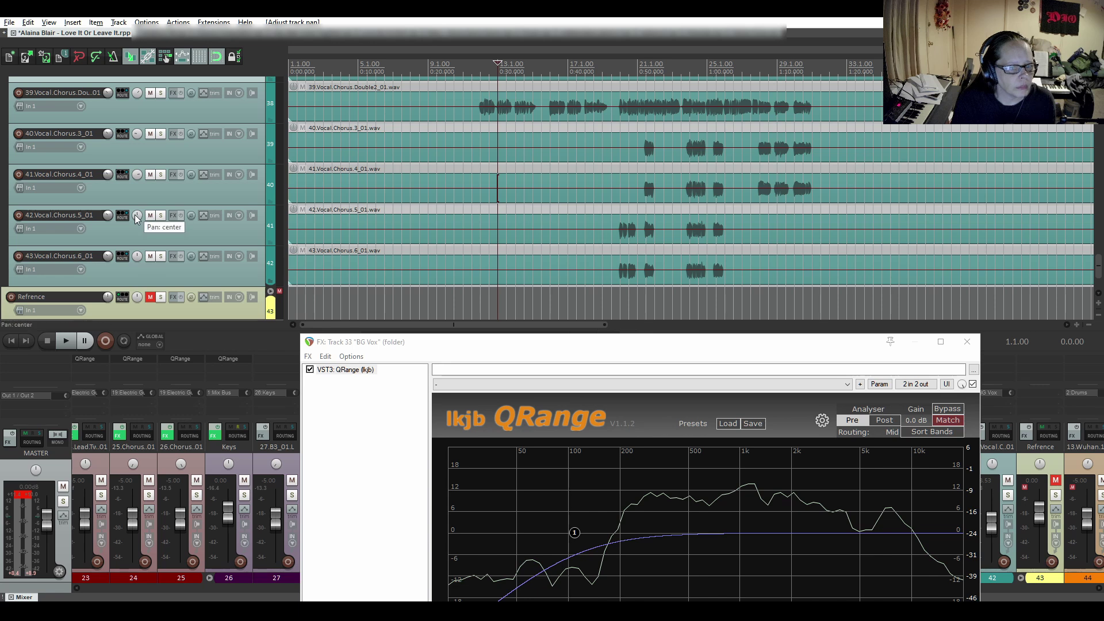
drag(136, 217, 137, 245)
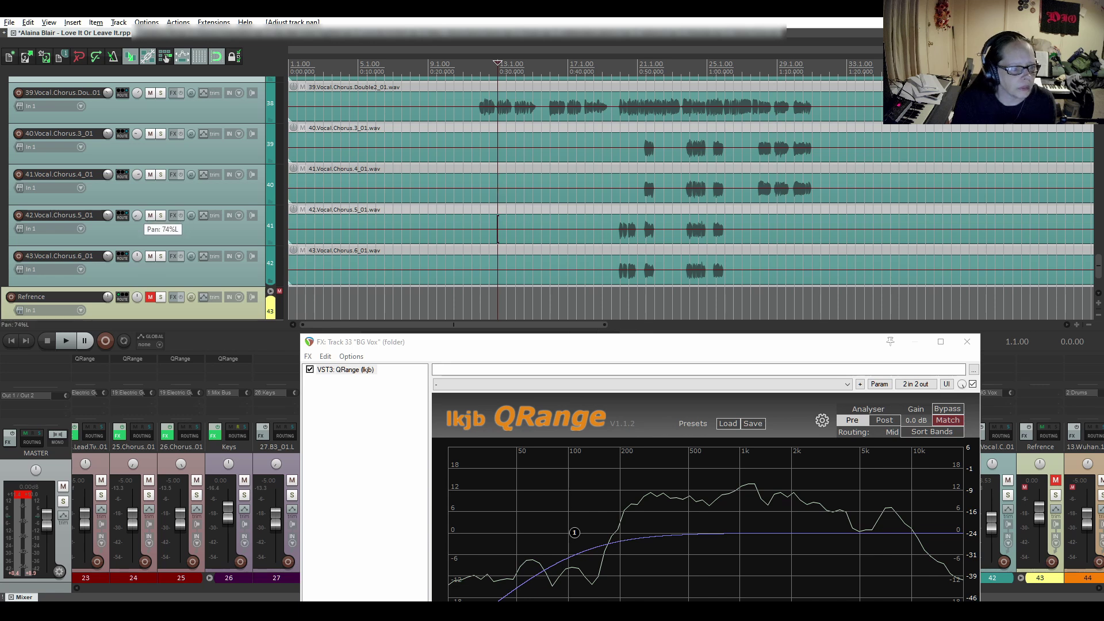
drag(137, 215, 137, 214)
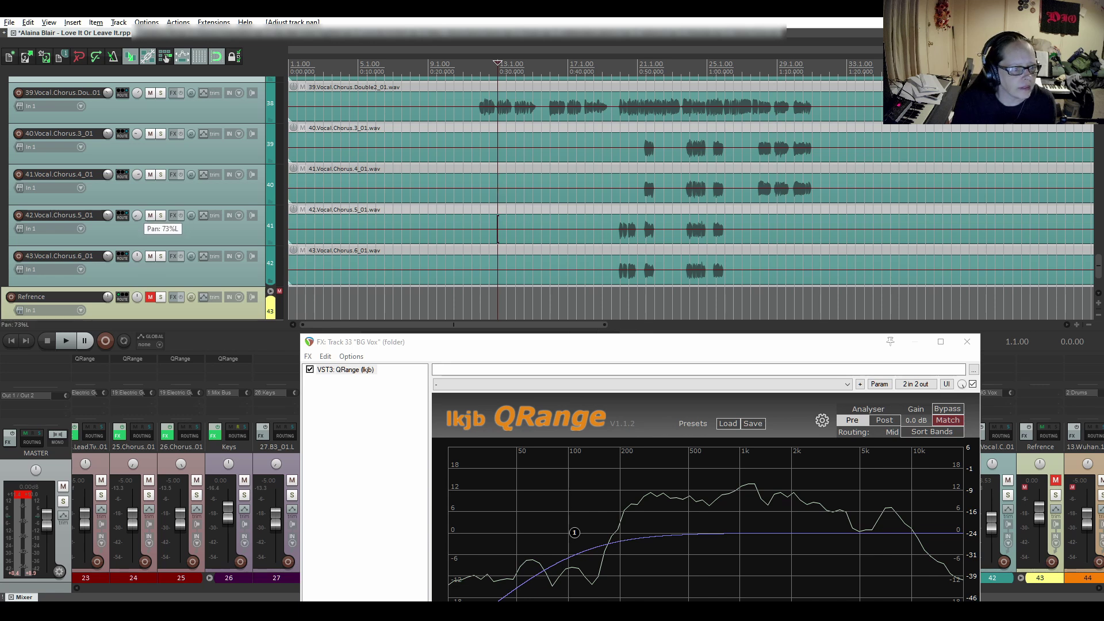
mouse_move(137, 256)
mouse_down()
mouse_move(137, 243)
mouse_move(137, 254)
mouse_up()
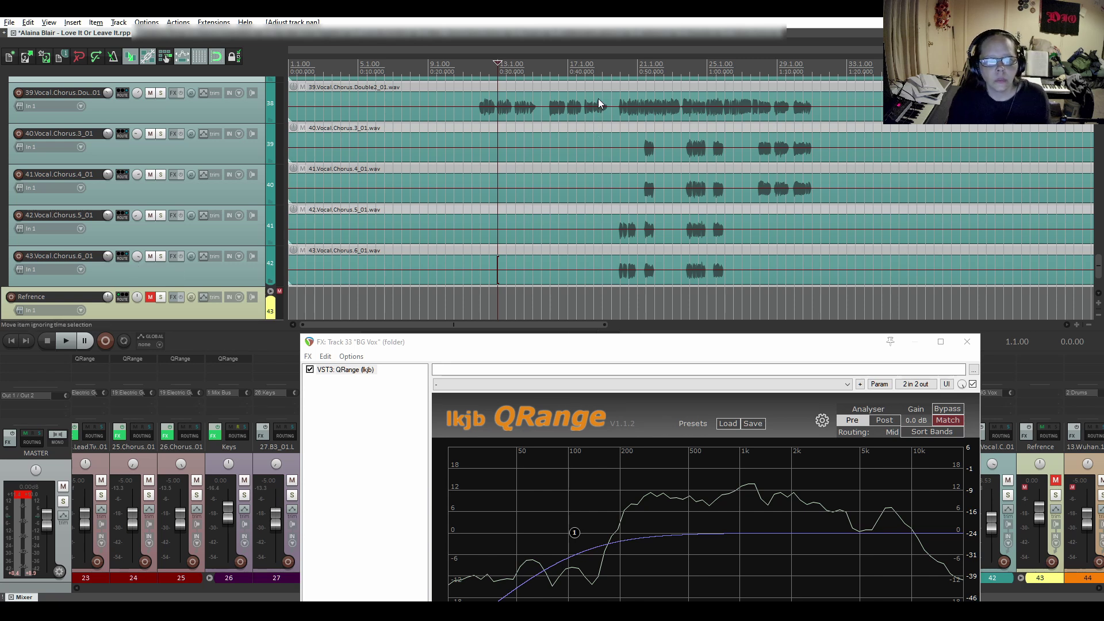
Step: Play the song from bar 19 and close the BG Vox effects window to uncover the mixer
scroll(244, 133, up, 3)
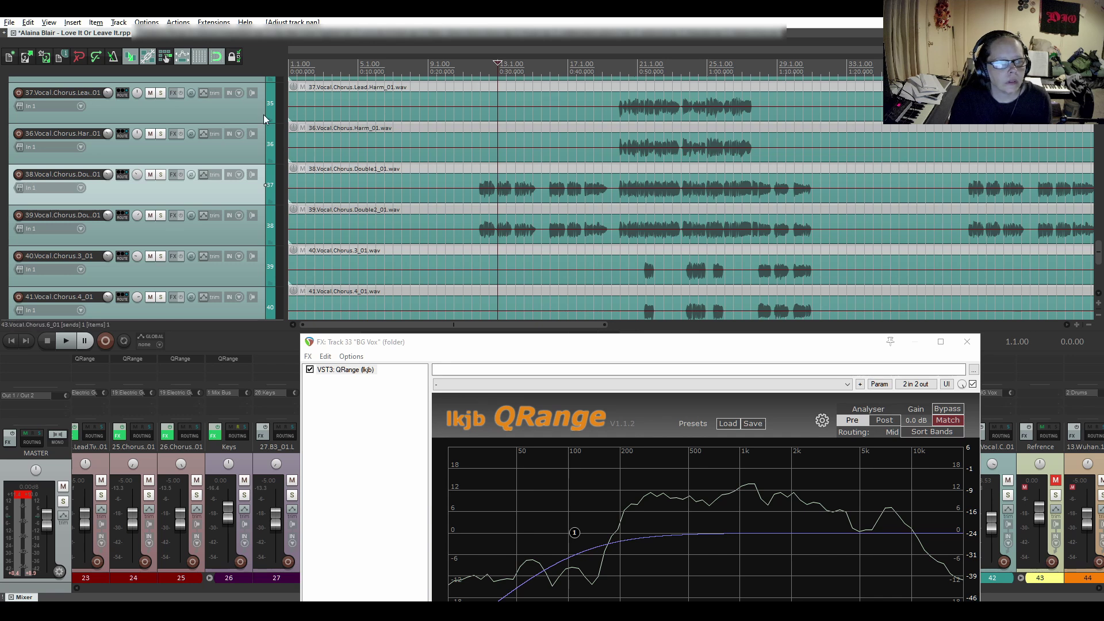
scroll(214, 121, up, 3)
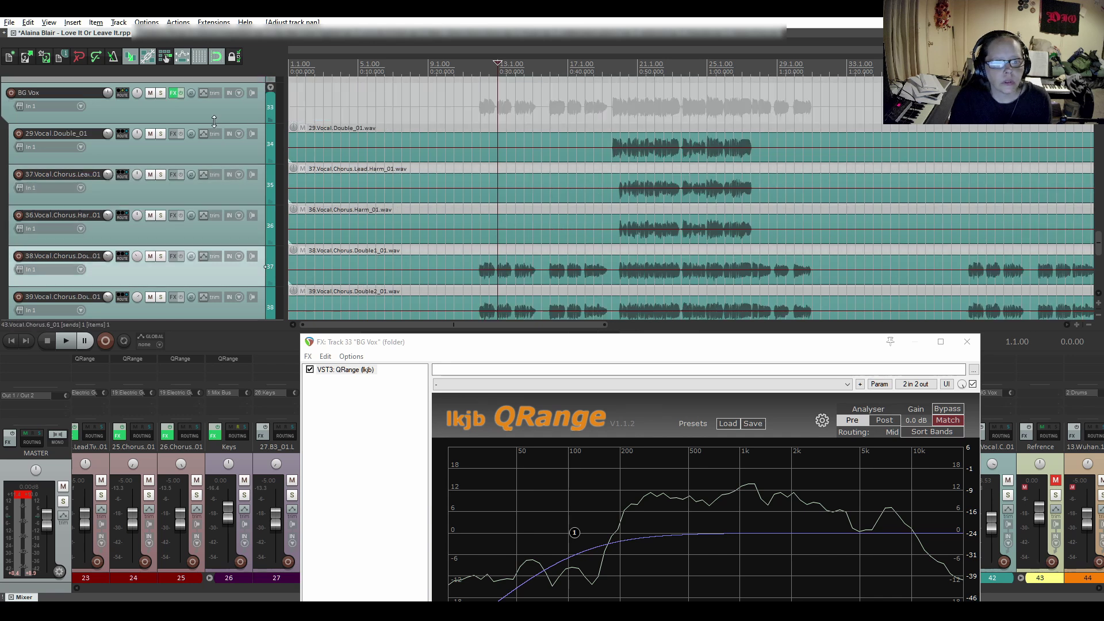
click(607, 127)
key(space)
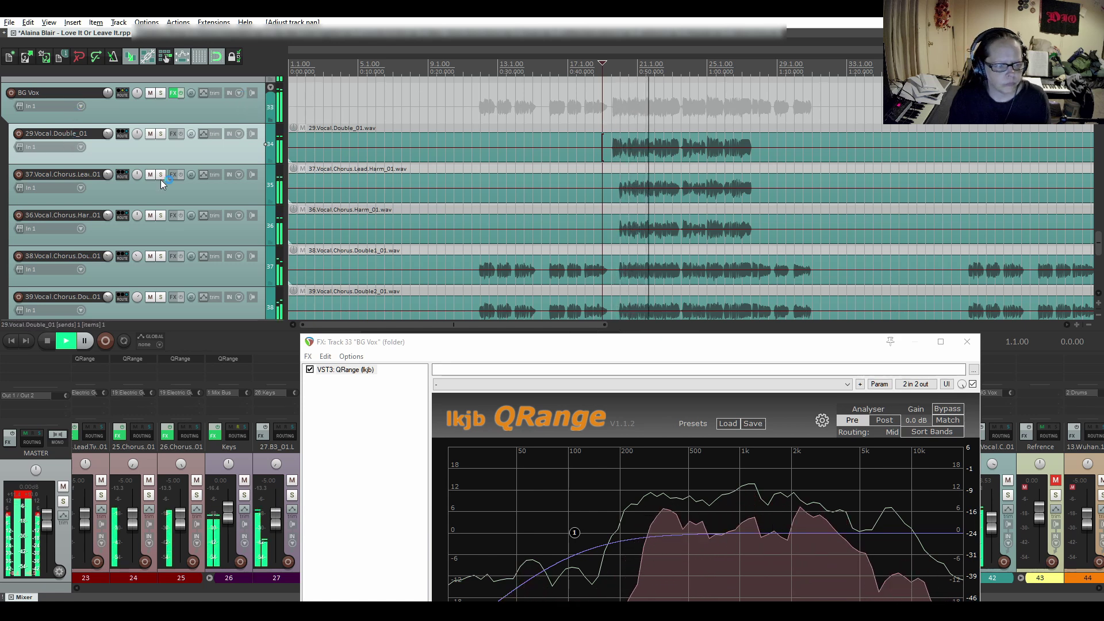
click(959, 341)
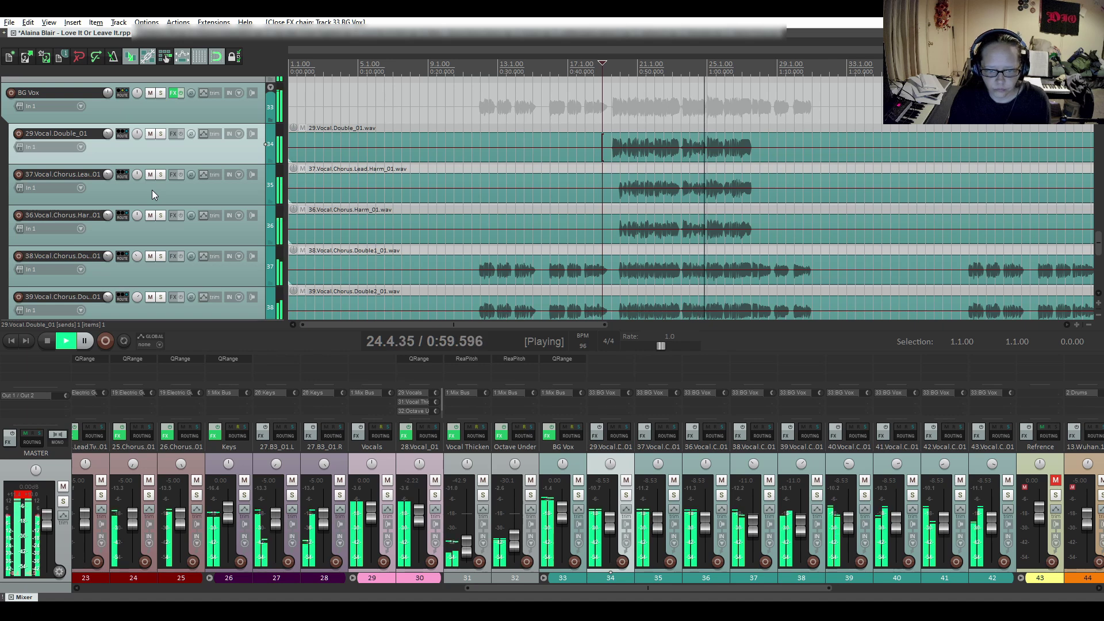
Step: Follow the chorus vocal tracks' levels down to the last background part while the chorus plays, and stop playback
scroll(151, 190, down, 2)
scroll(152, 190, down, 1)
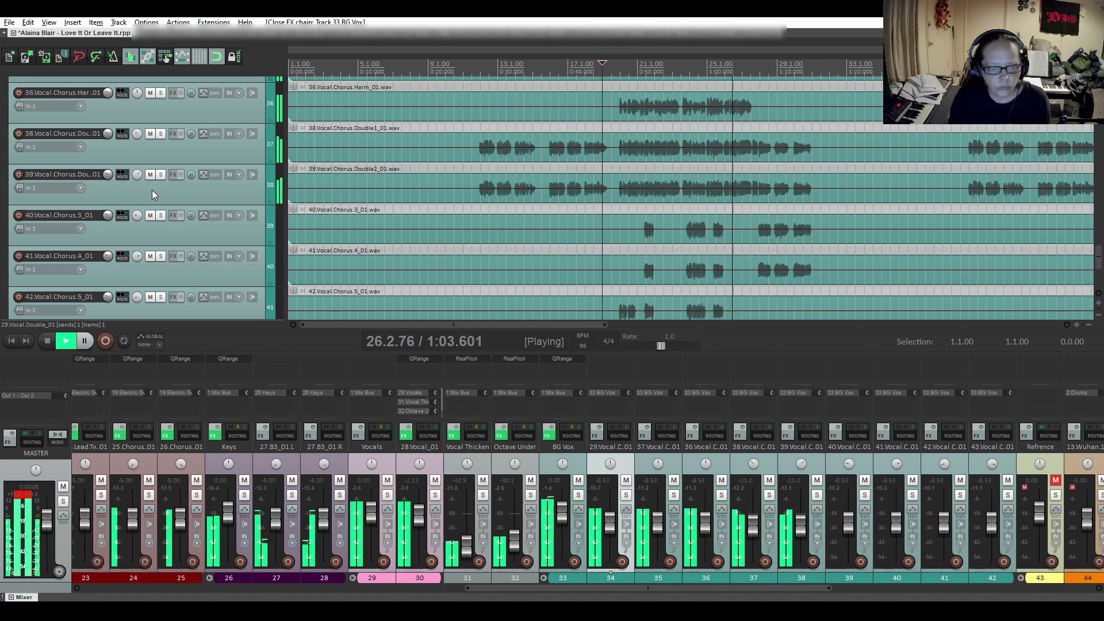
scroll(151, 190, up, 1)
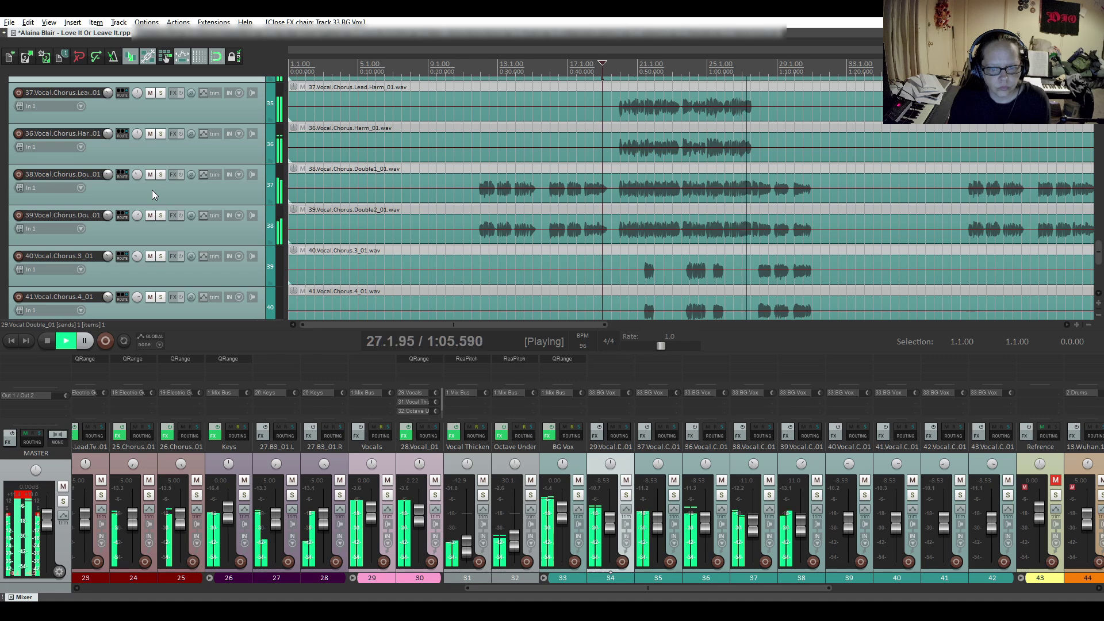
scroll(151, 189, down, 3)
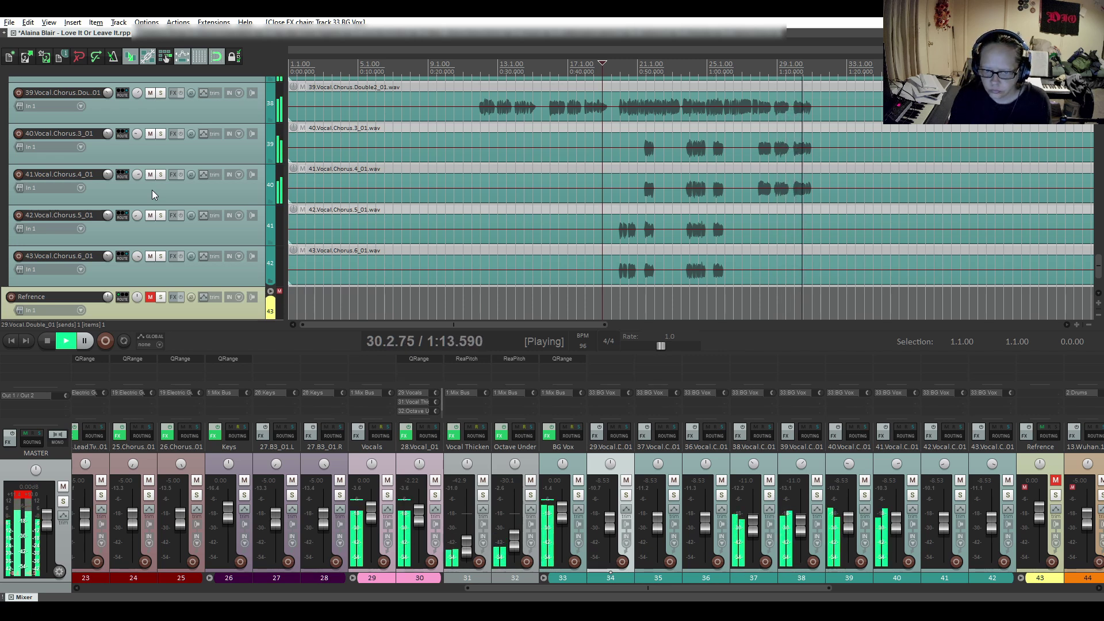
key(space)
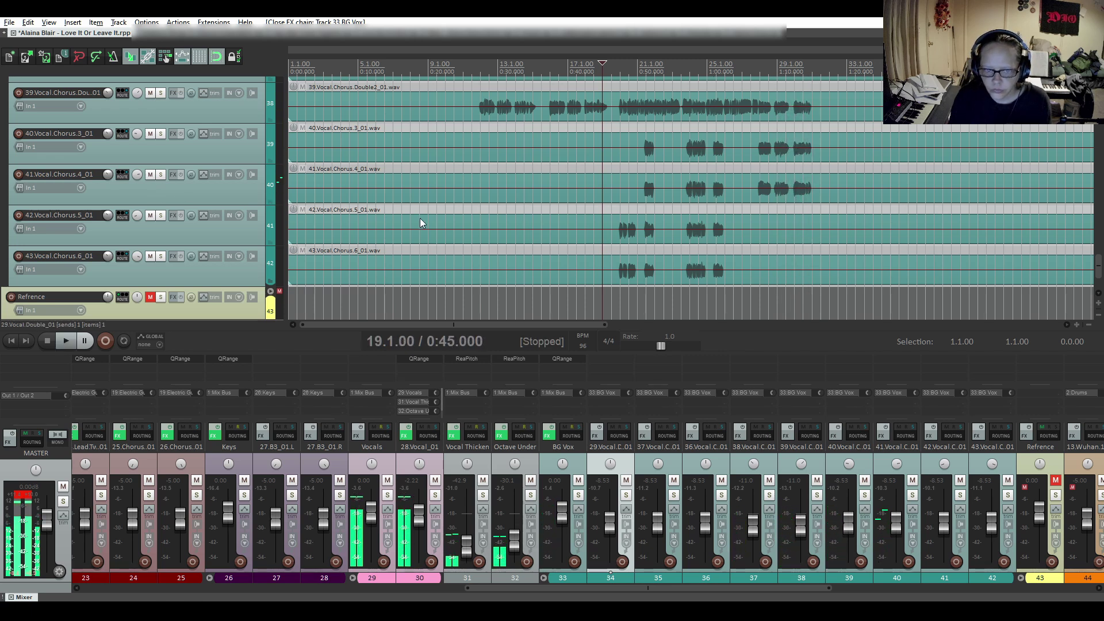
Step: Play the end of the chorus from bar 27 and listen to the panned background vocals, stopping playback after the passage
click(744, 125)
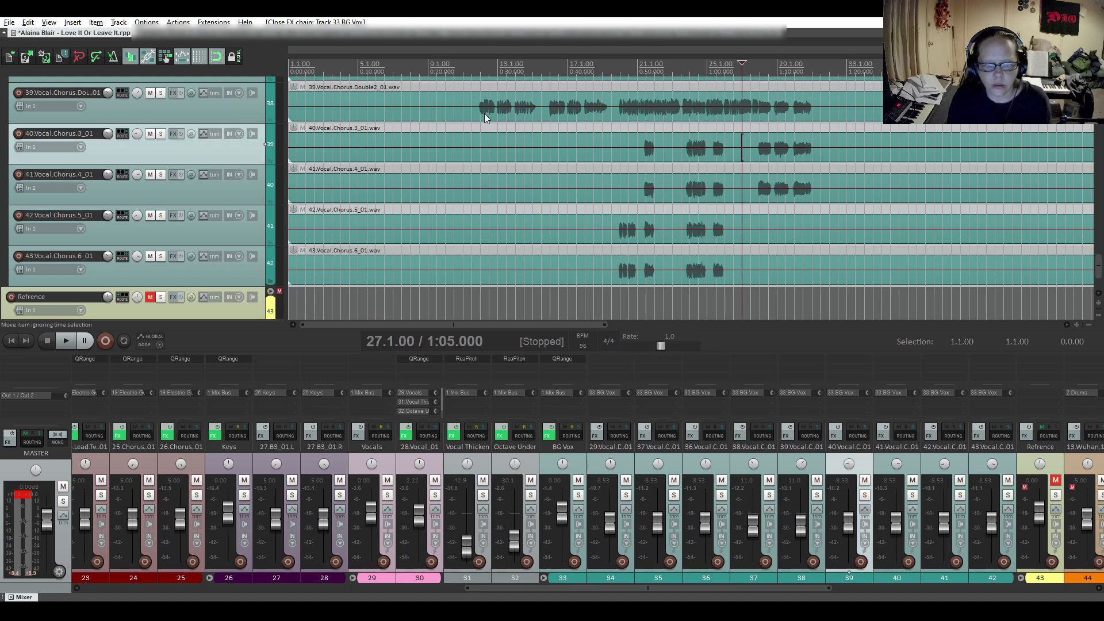
scroll(198, 139, up, 2)
key(space)
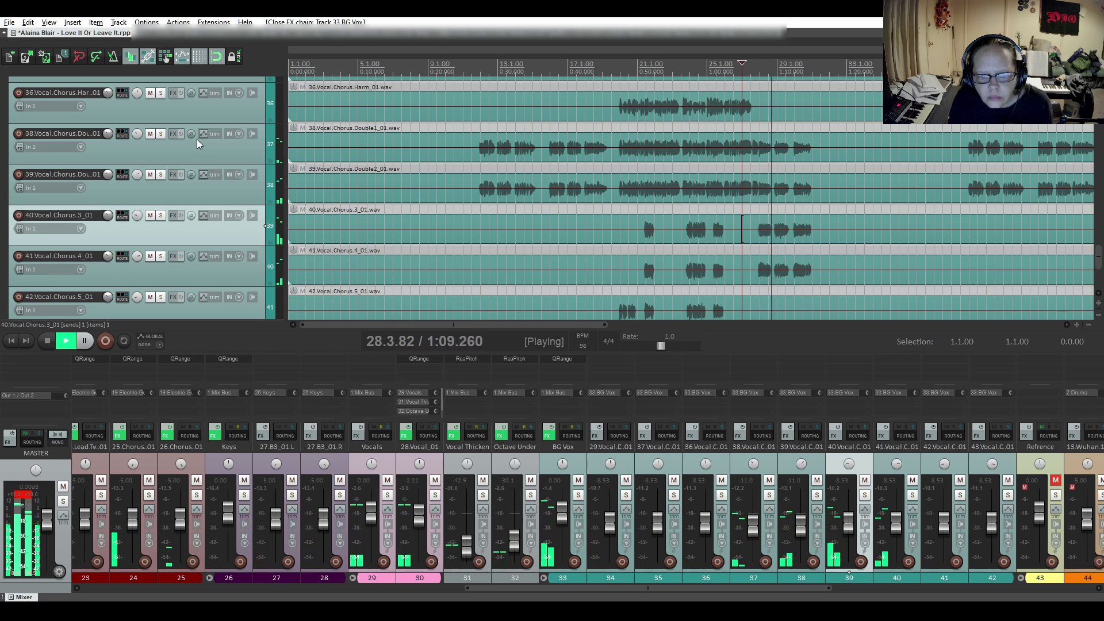
key(space)
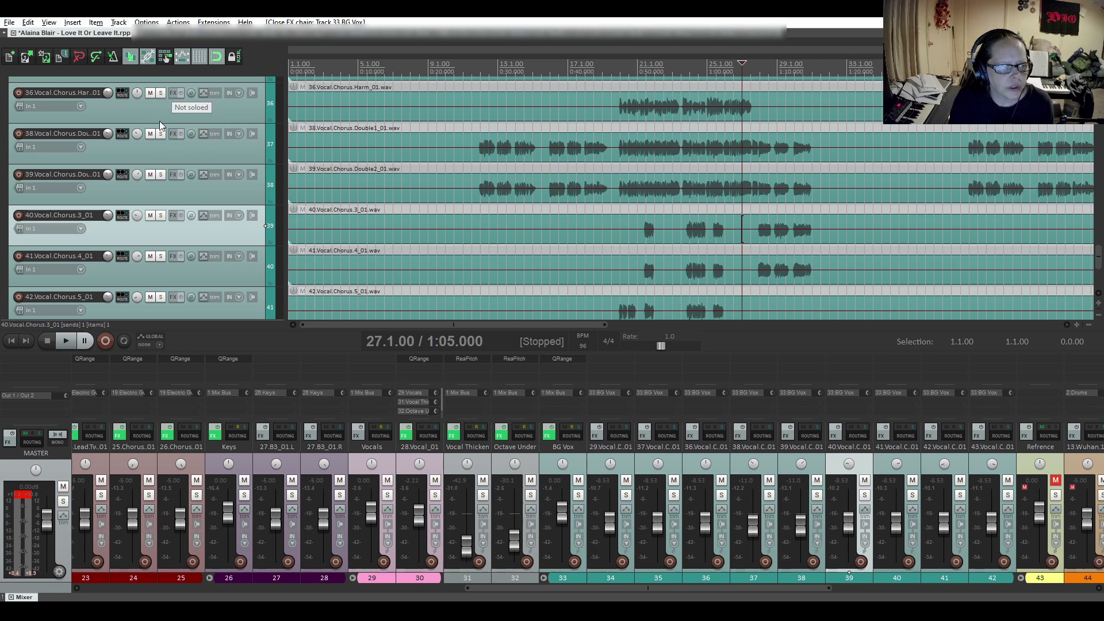
Step: Solo 29.Vocal.Double_01, 37.Vocal.Chorus.Lead.Harm_01 and 36.Vocal.Chorus.Harm_01 together, and play them twice from bar 27
scroll(160, 121, up, 4)
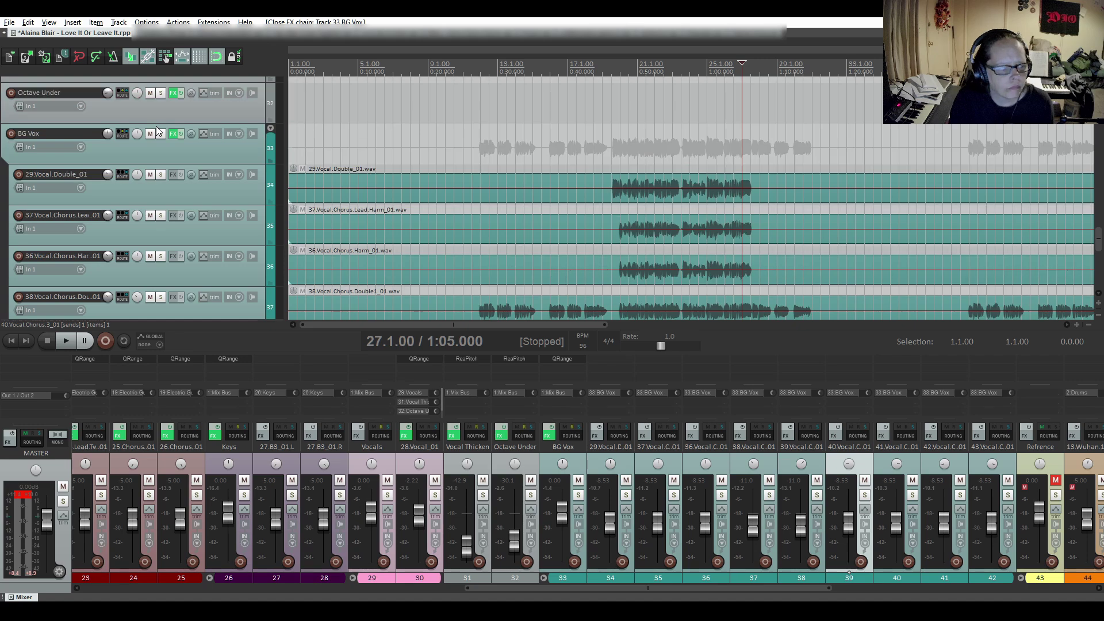
scroll(156, 131, down, 1)
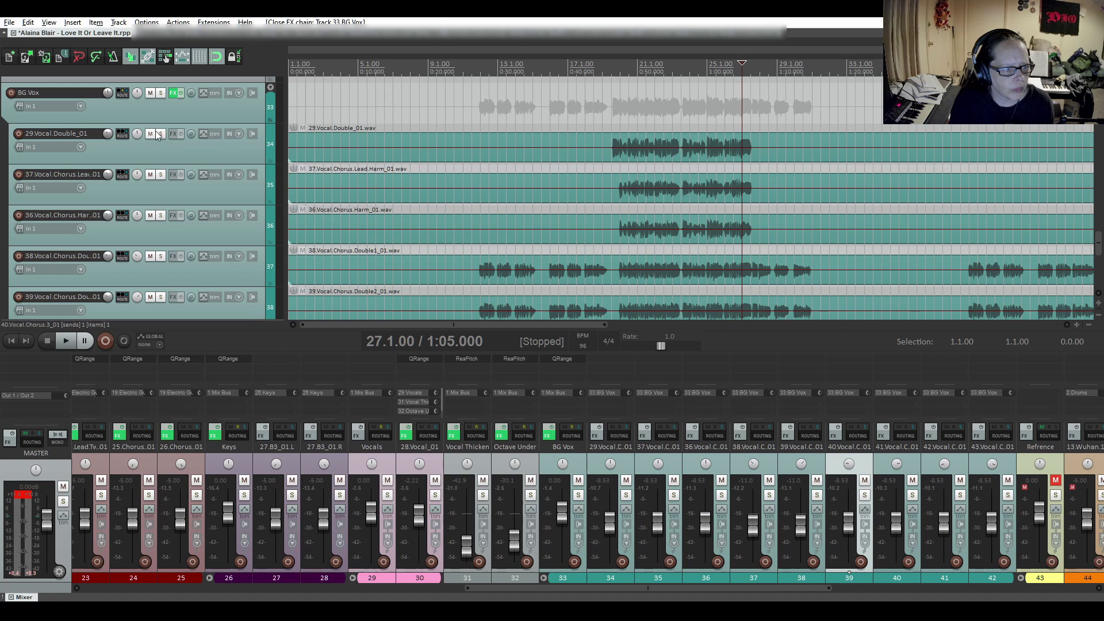
drag(160, 133, 163, 216)
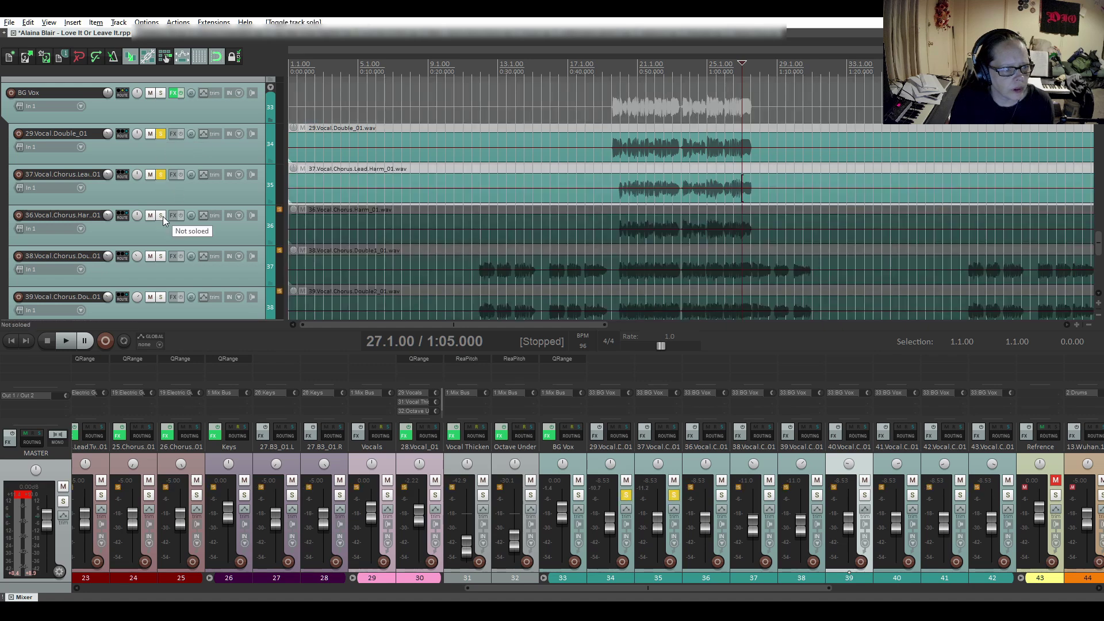
key(space)
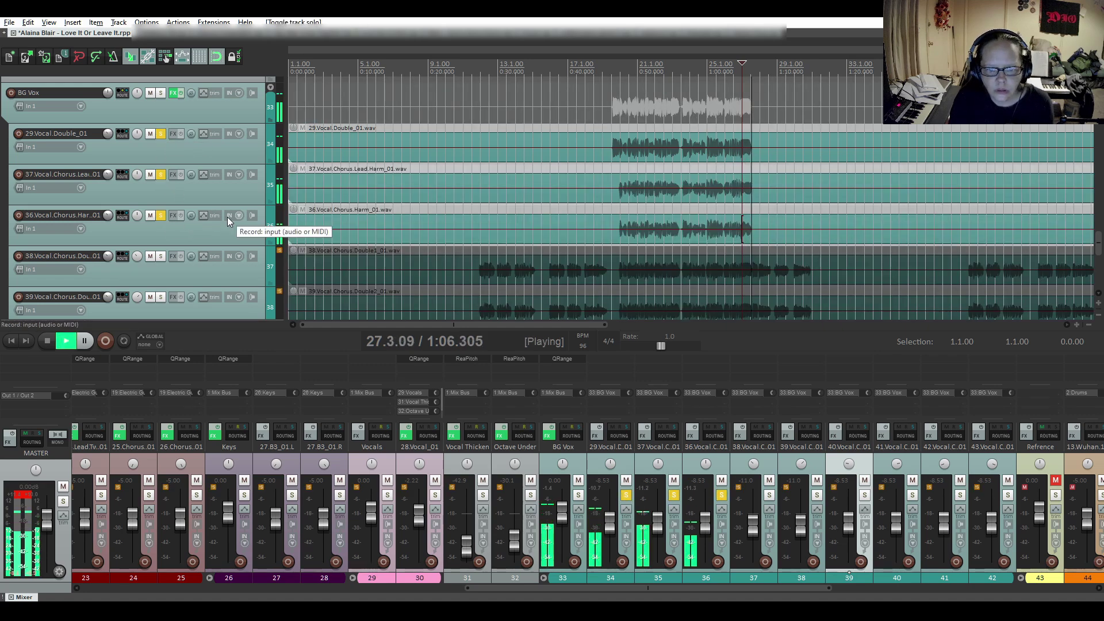
key(space)
key(space)
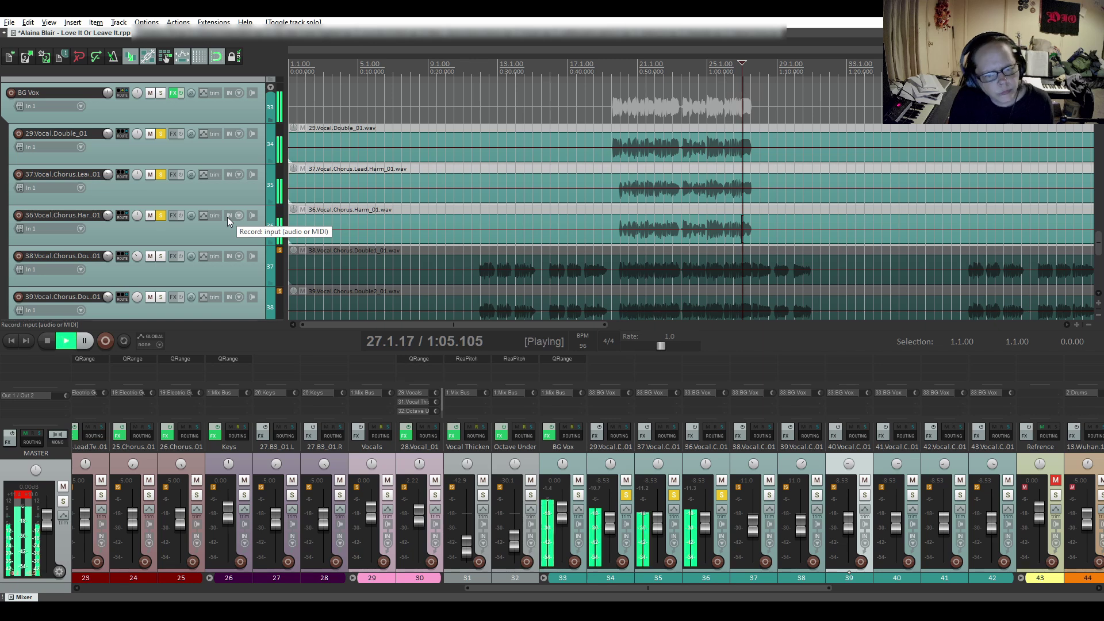
key(space)
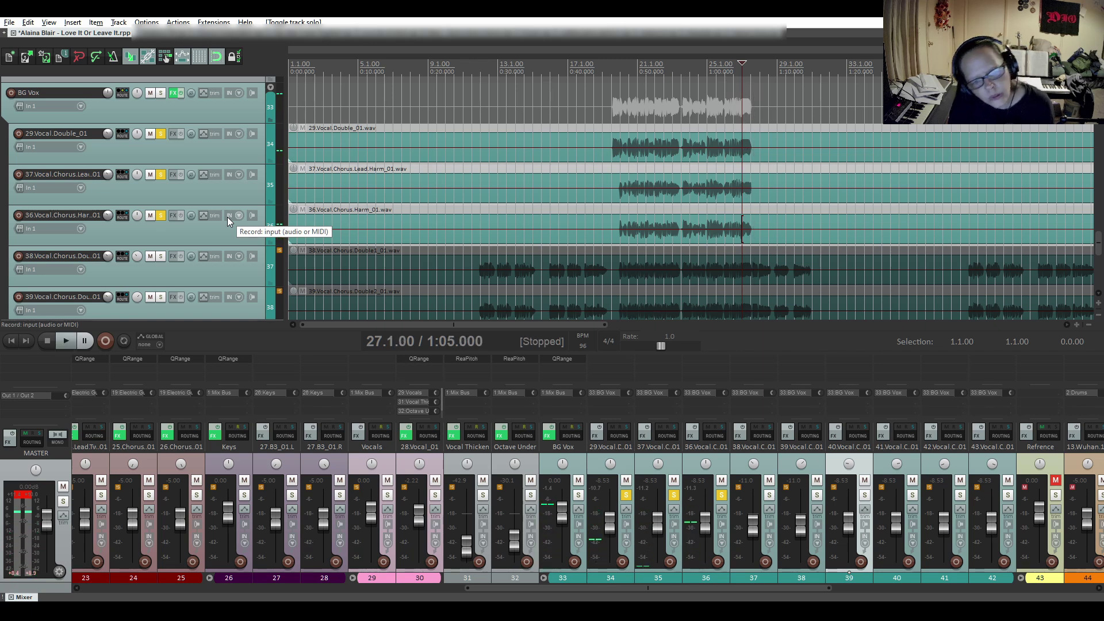
Step: Unsolo 36.Vocal.Chorus.Harm_01, 37.Vocal.Chorus.Lead.Harm_01 and 29.Vocal.Double_01
click(160, 215)
click(163, 173)
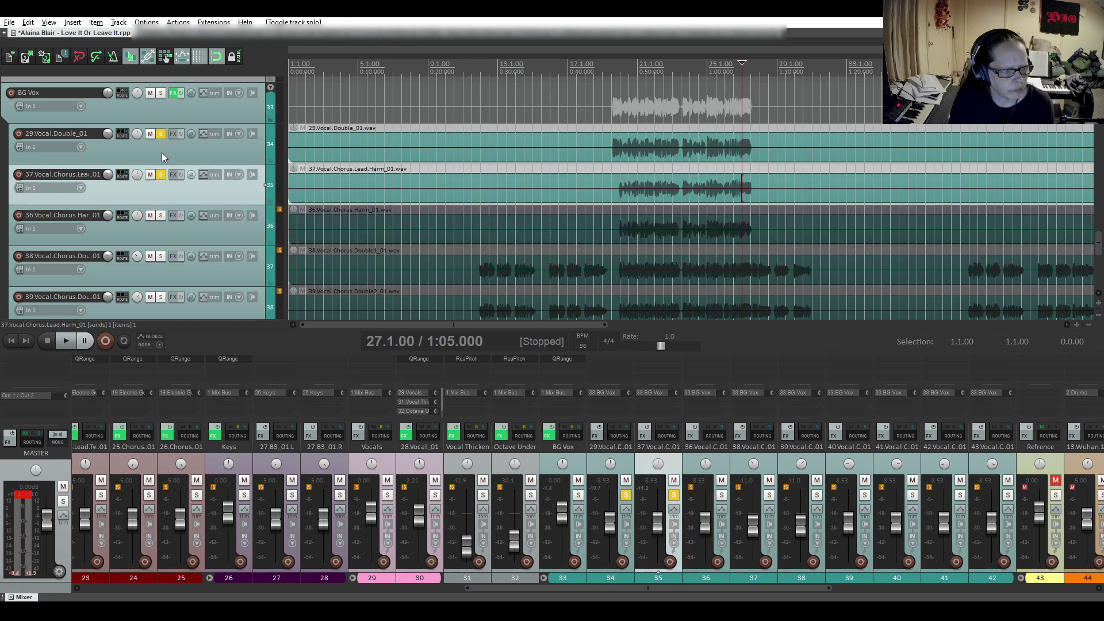
click(160, 175)
click(161, 134)
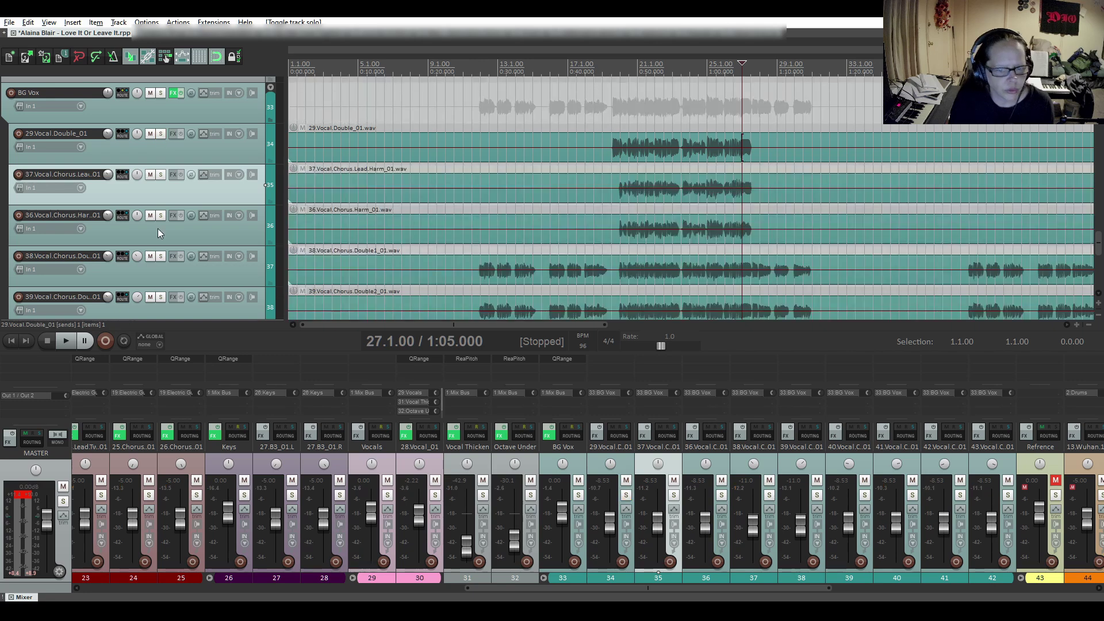
Step: Solo 38.Vocal.Chorus.Double1_01 and 39.Vocal.Chorus.Double2_01, play them briefly from bar 27, and clear both solos
click(161, 256)
click(161, 297)
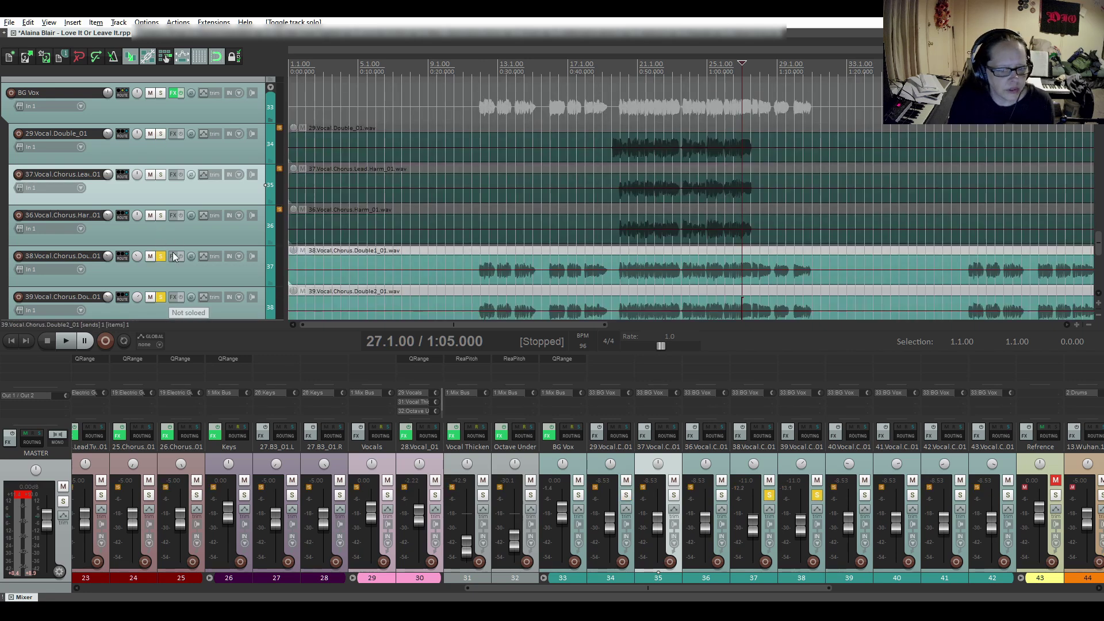
scroll(178, 233, down, 2)
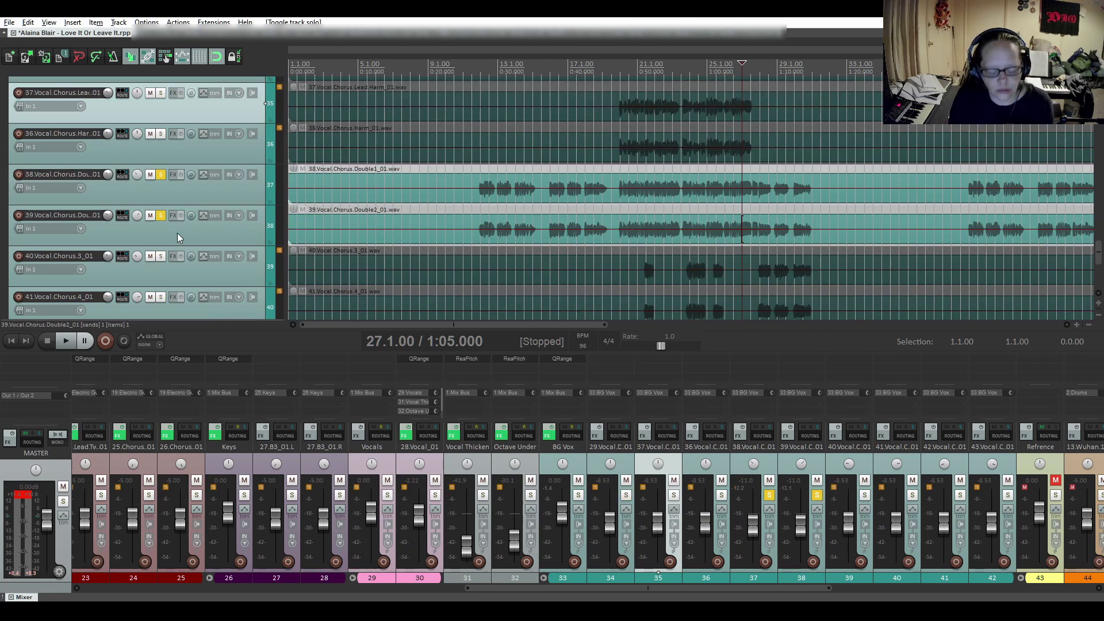
key(space)
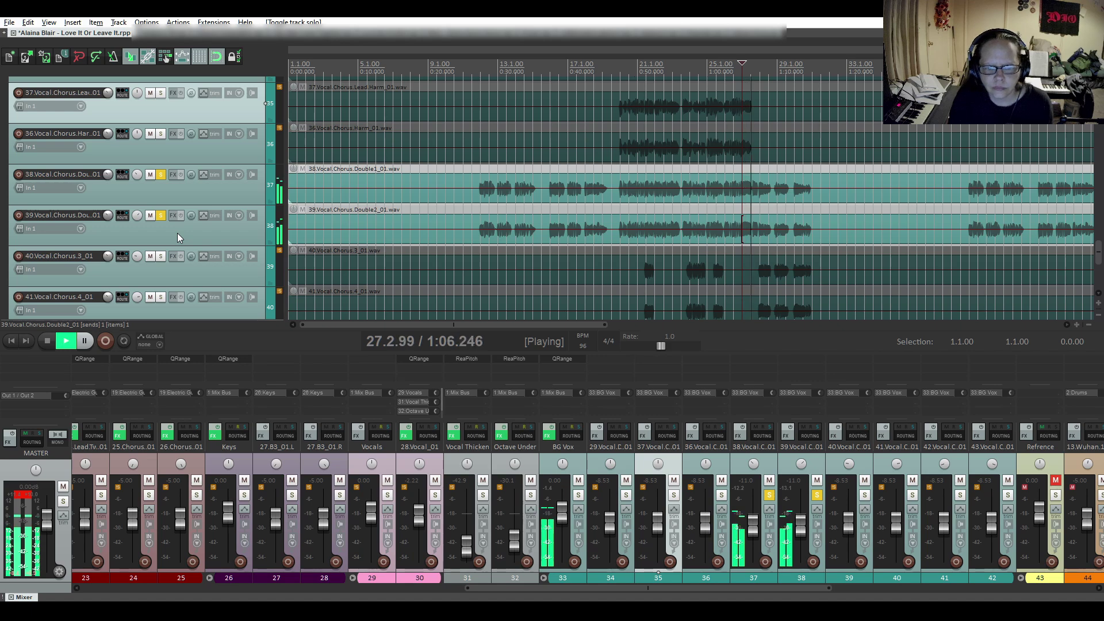
key(space)
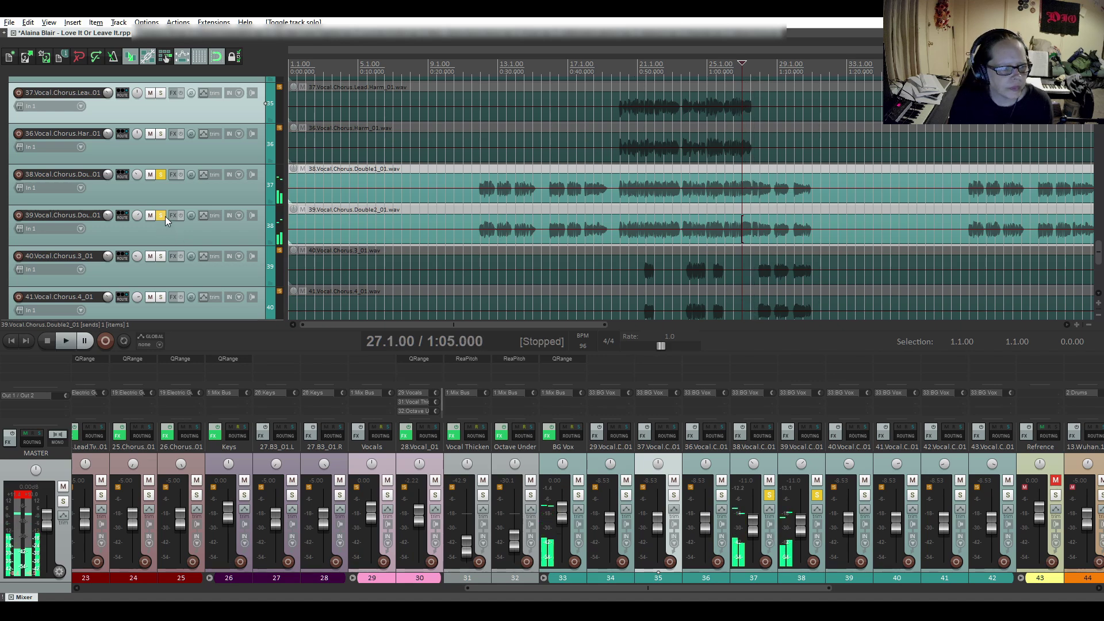
click(163, 216)
click(161, 172)
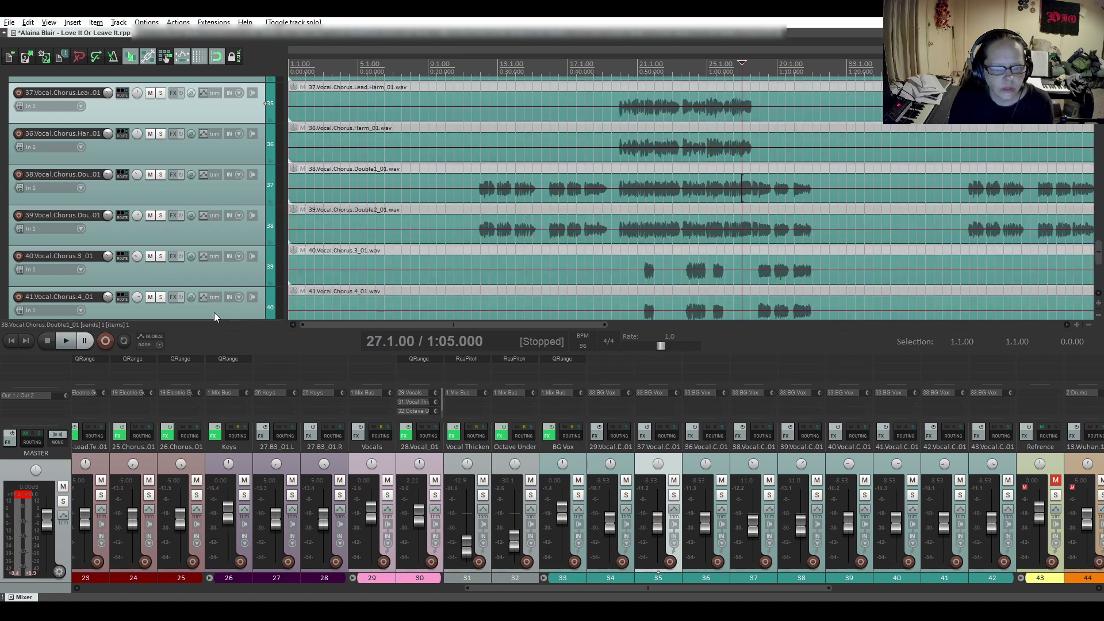
Step: Play the full mix twice from bar 27 to hear the background vocals in context, stopping playback each time
scroll(192, 261, down, 3)
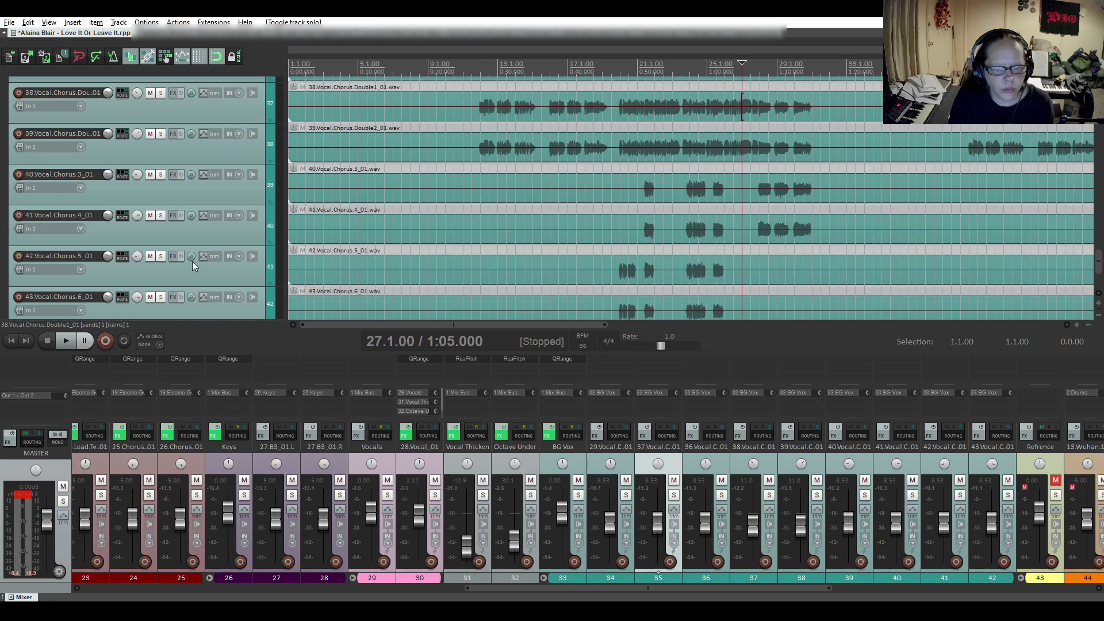
scroll(189, 262, up, 5)
scroll(188, 261, up, 1)
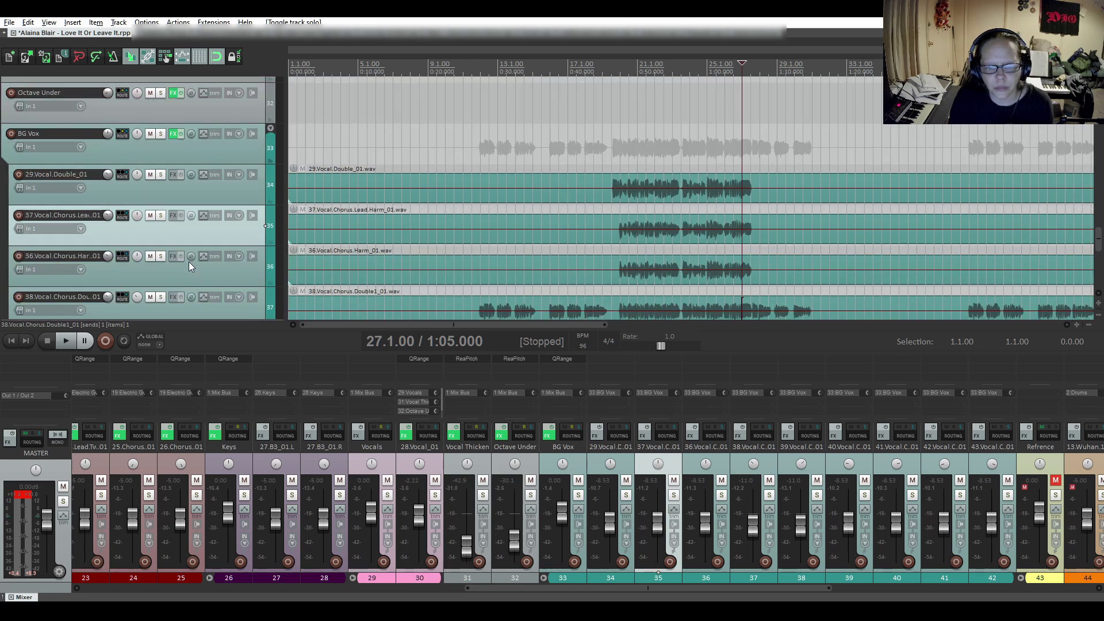
key(space)
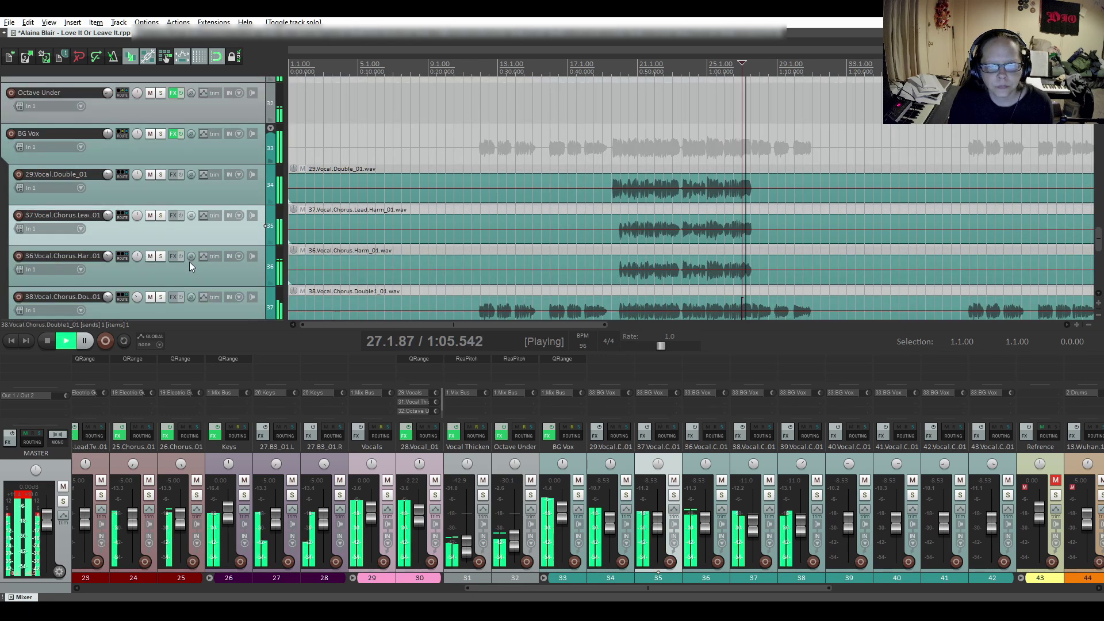
key(space)
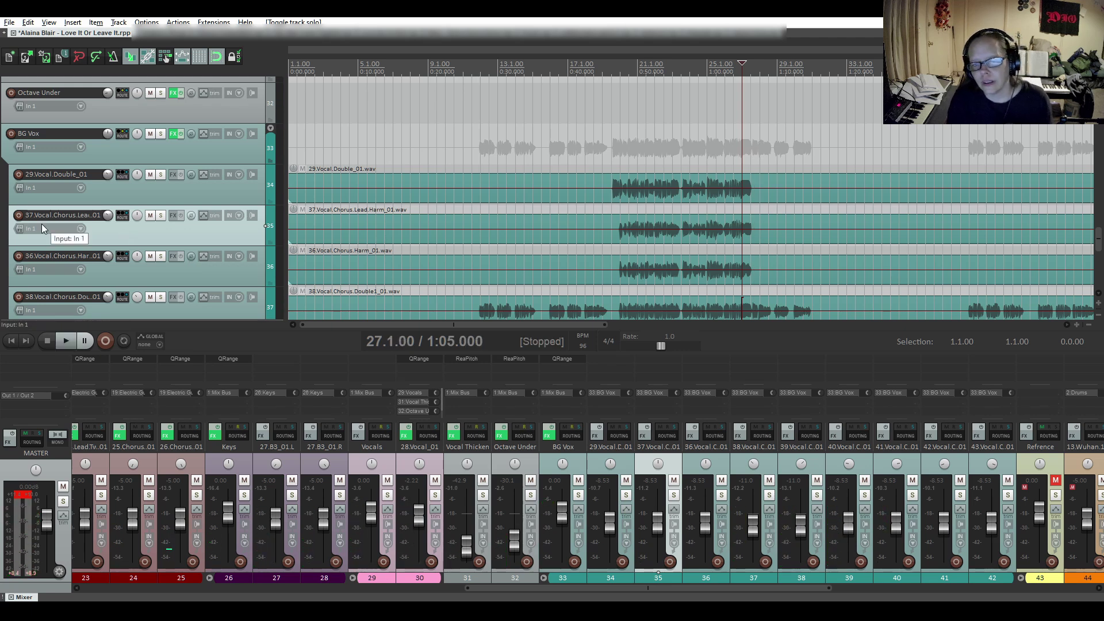
key(space)
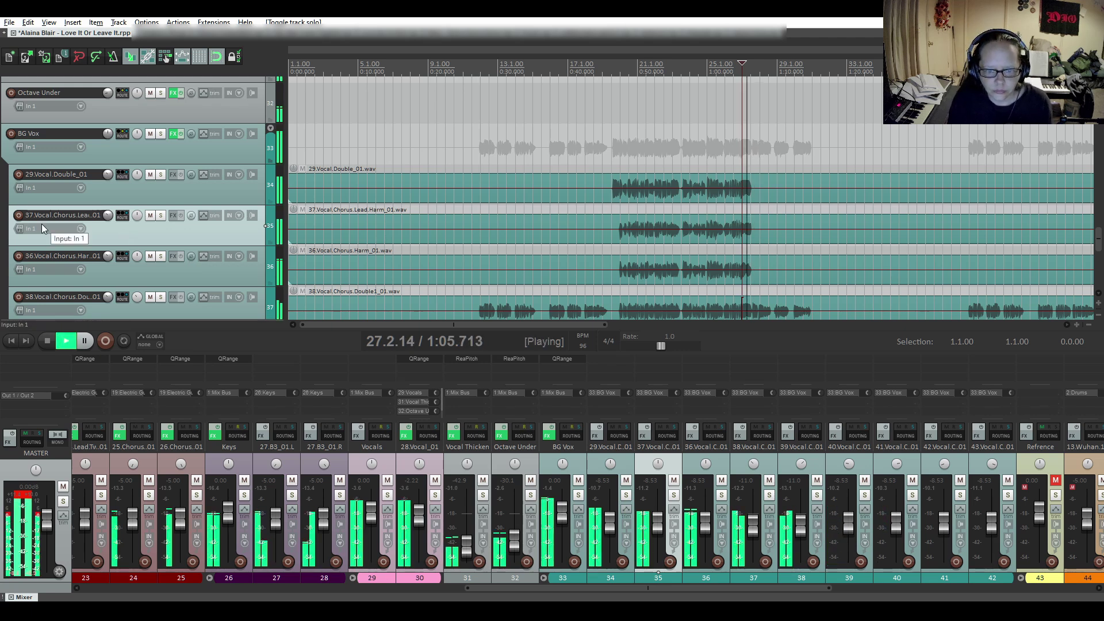
key(space)
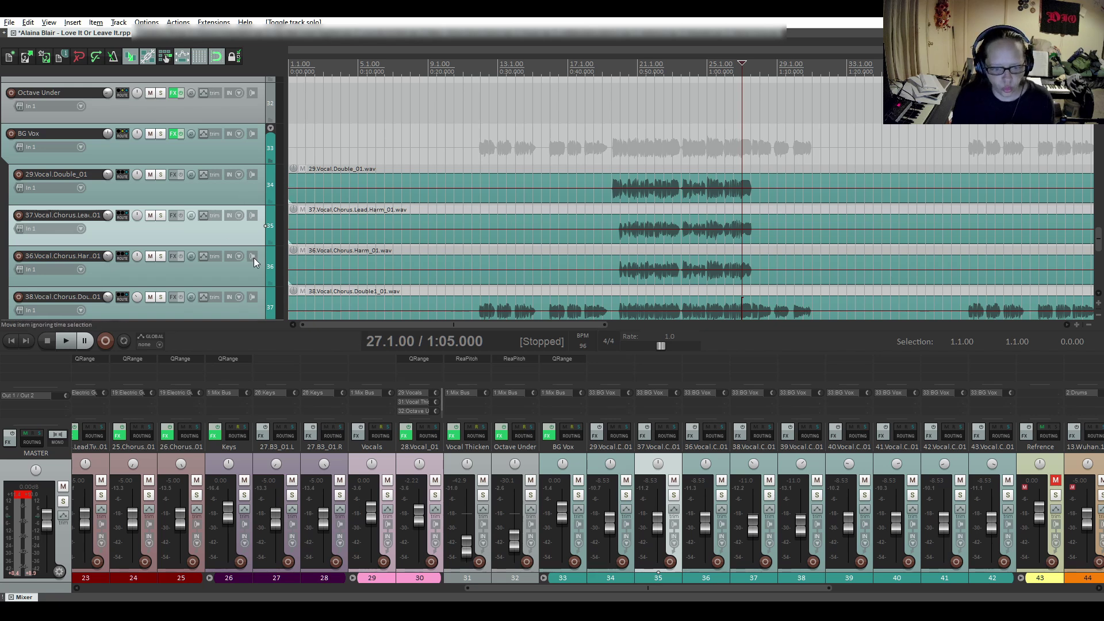
Step: Set the BG Vox folder track's volume to -2 dB in its routing window and close the window
click(563, 514)
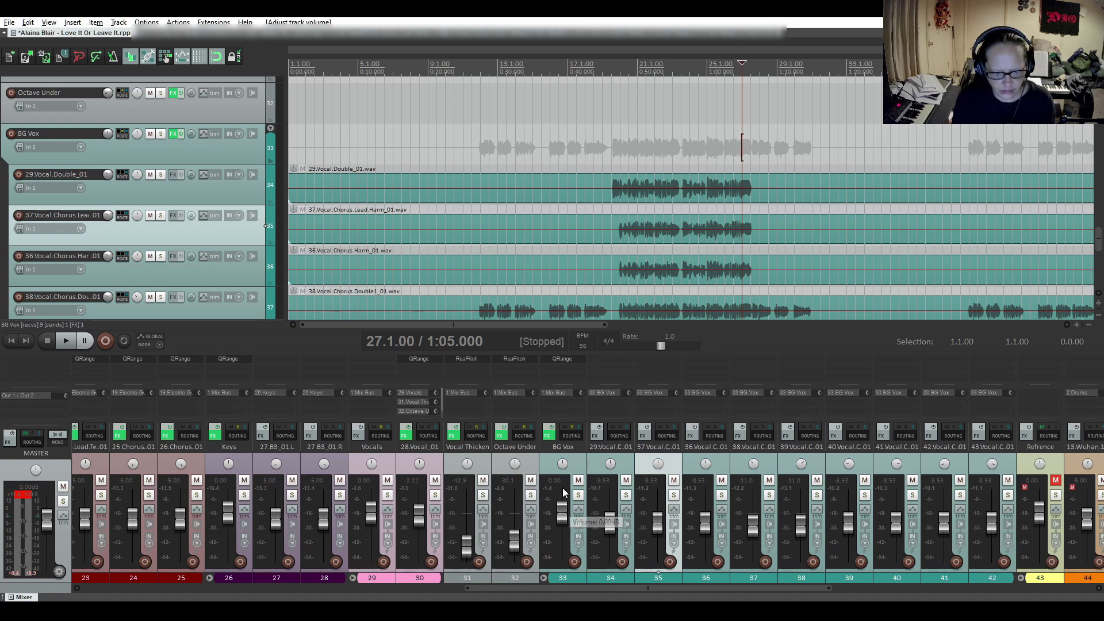
right_click(561, 506)
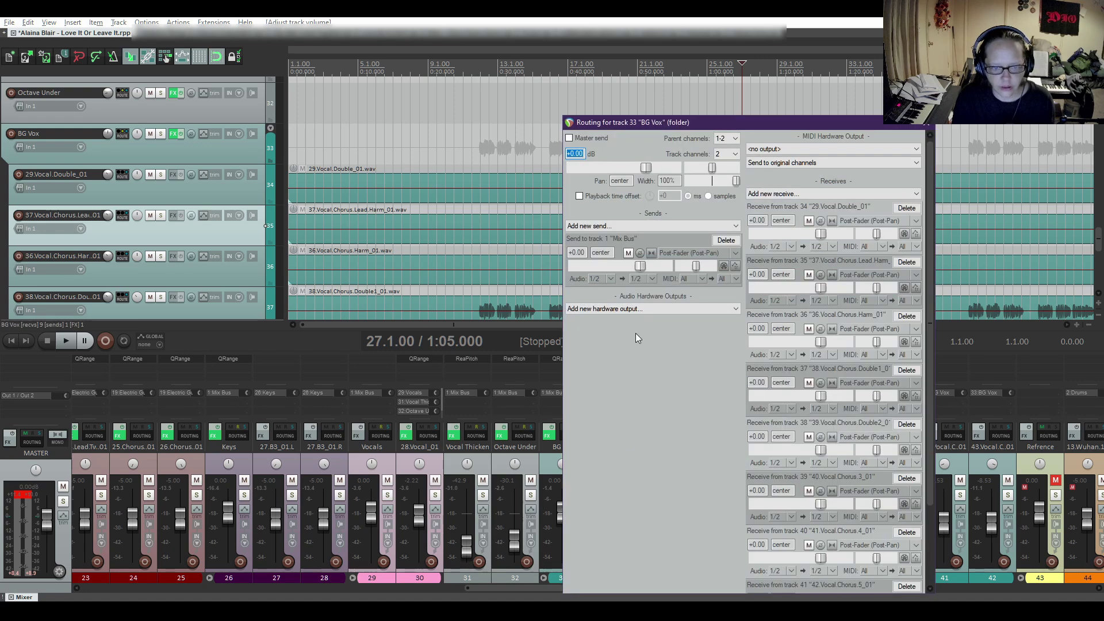
text(-2)
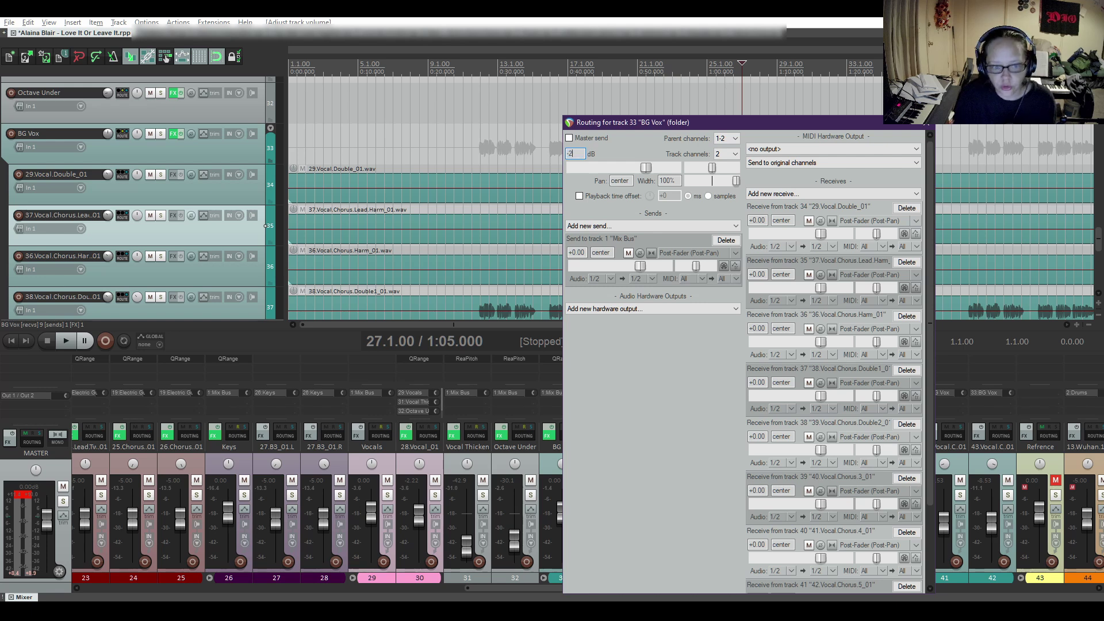
key(Return)
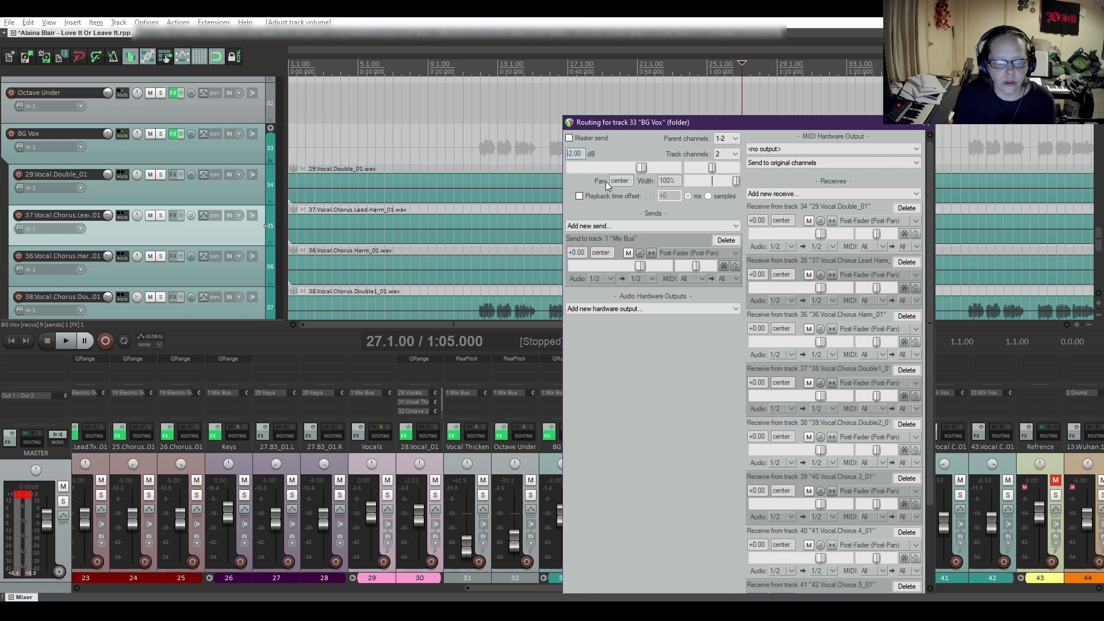
click(931, 128)
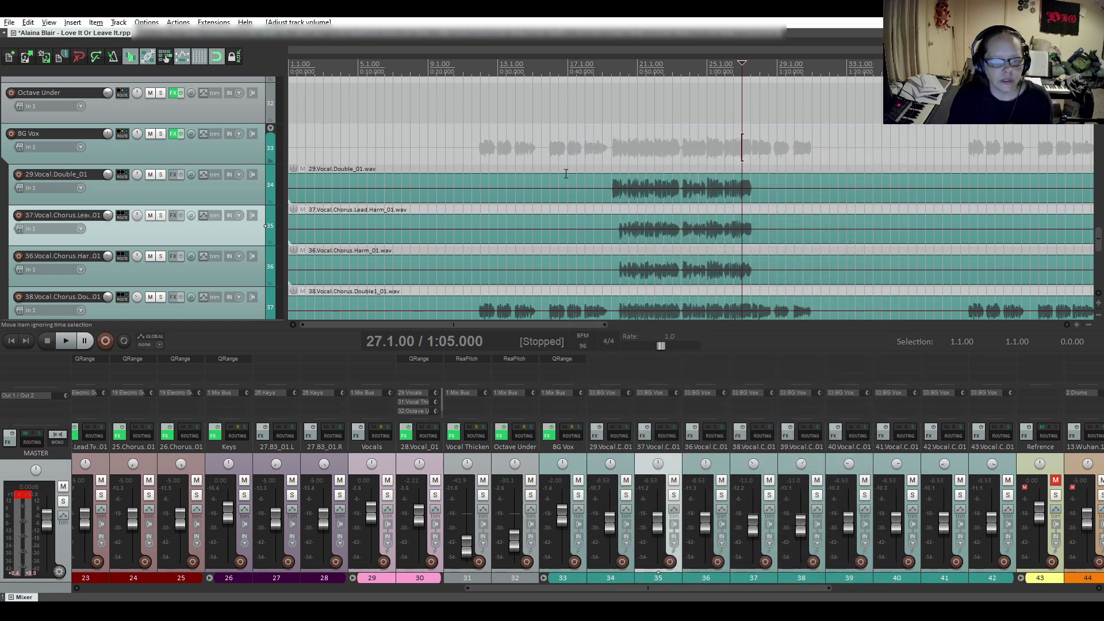
Step: Play the chorus from bar 19 to about bar 30, following the levels down to the last background vocals, and stop playback
click(602, 166)
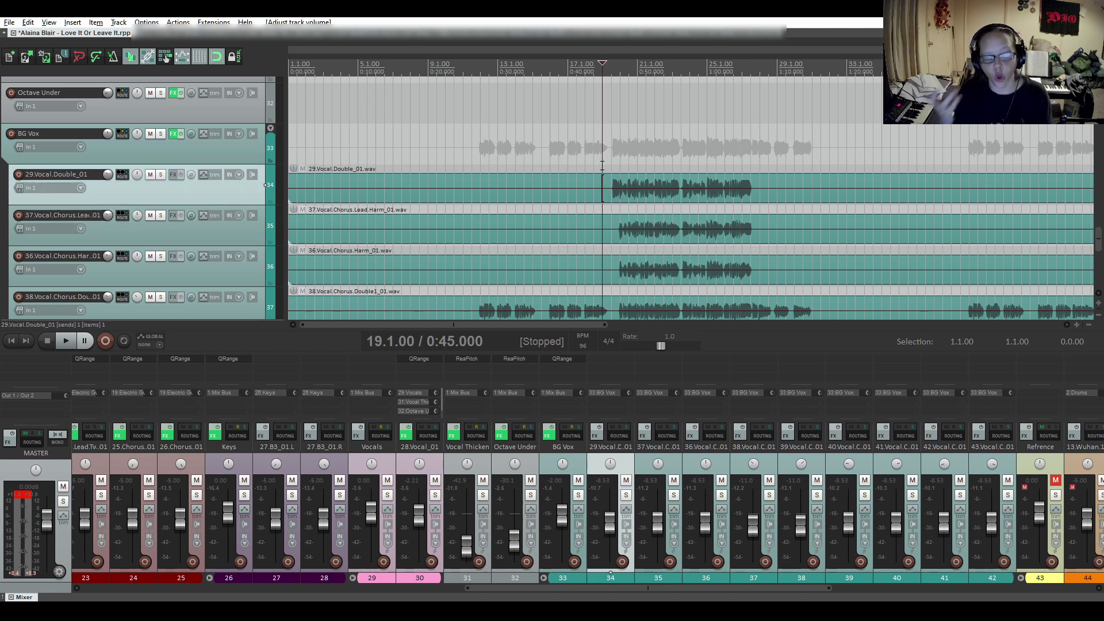
key(space)
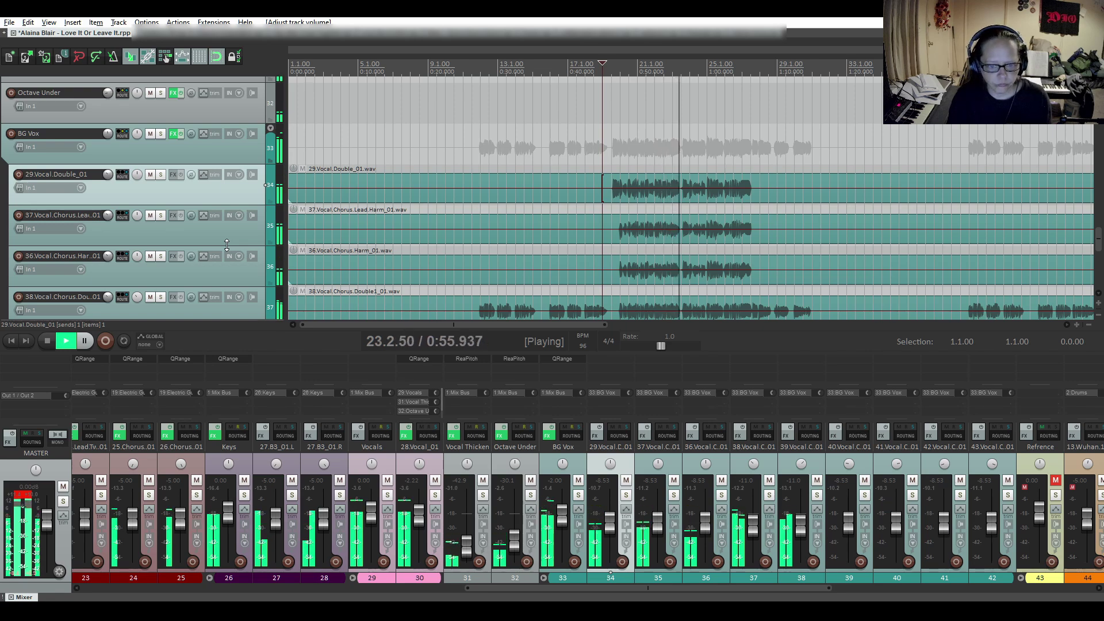
scroll(226, 245, down, 1)
scroll(226, 245, down, 4)
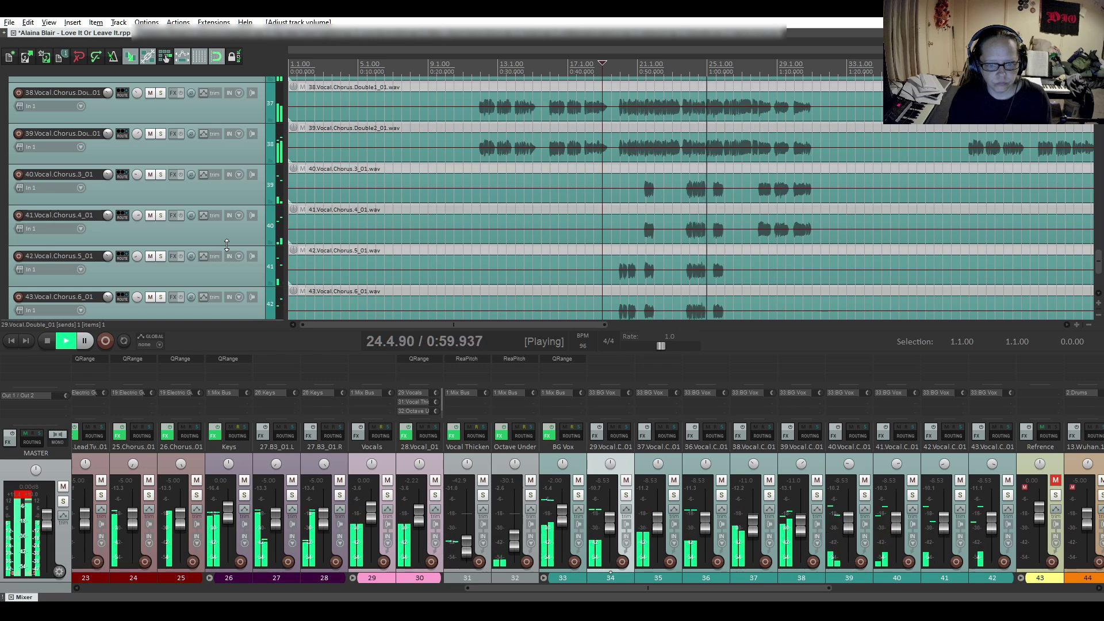
scroll(227, 245, down, 1)
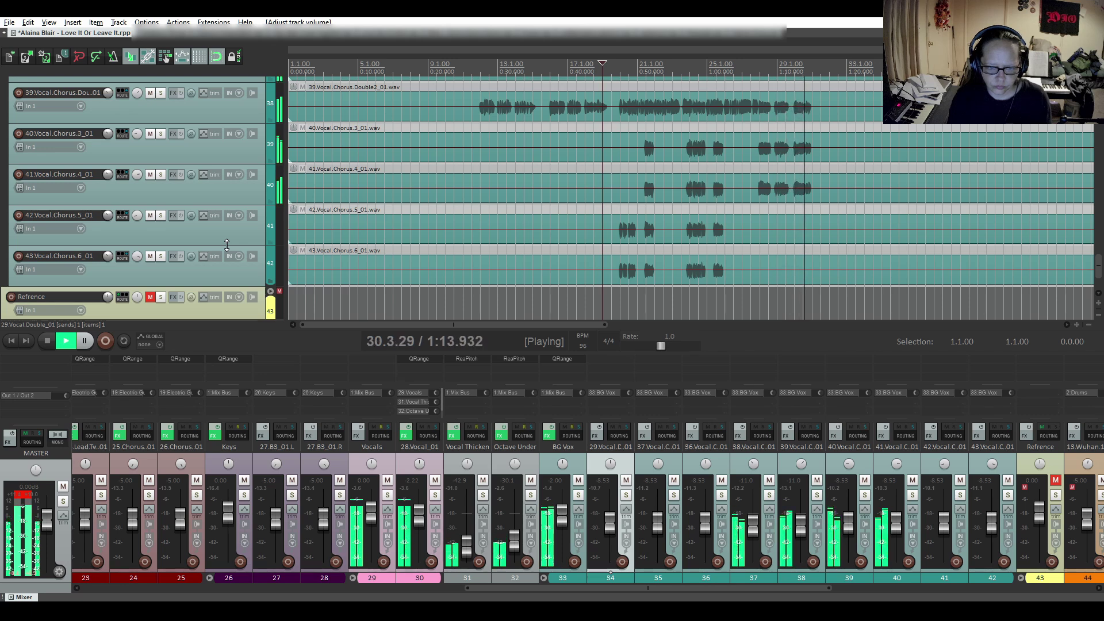
key(space)
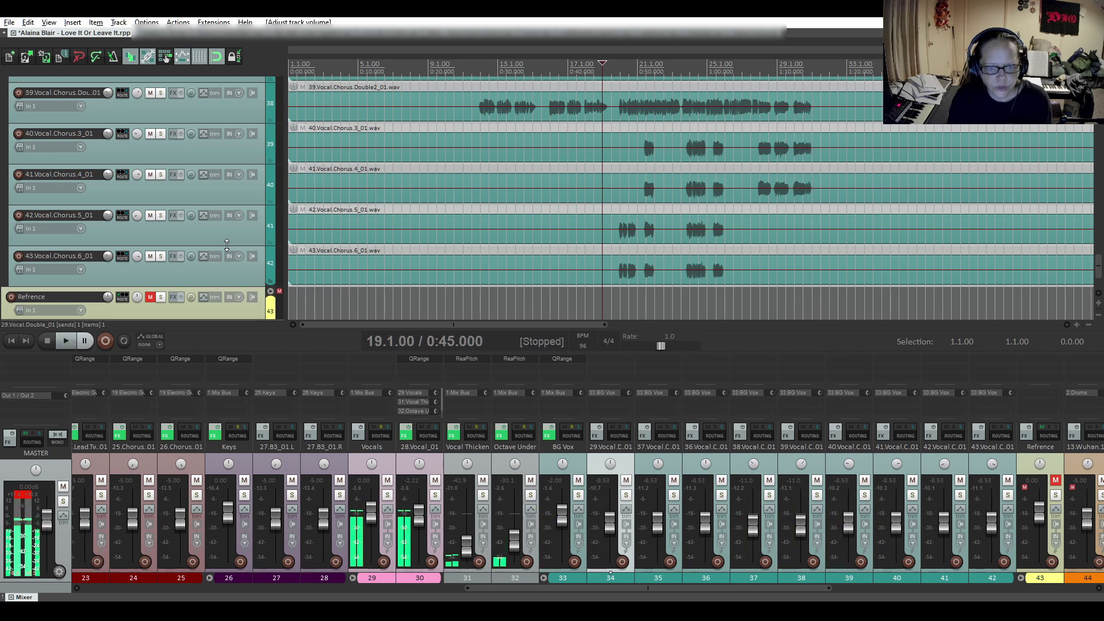
Step: Lower tracks 40.Vocal.Chorus.3_01 through 43.Vocal.Chorus.6_01 together to -9.08 dB and play the chorus from bar 19
click(229, 153)
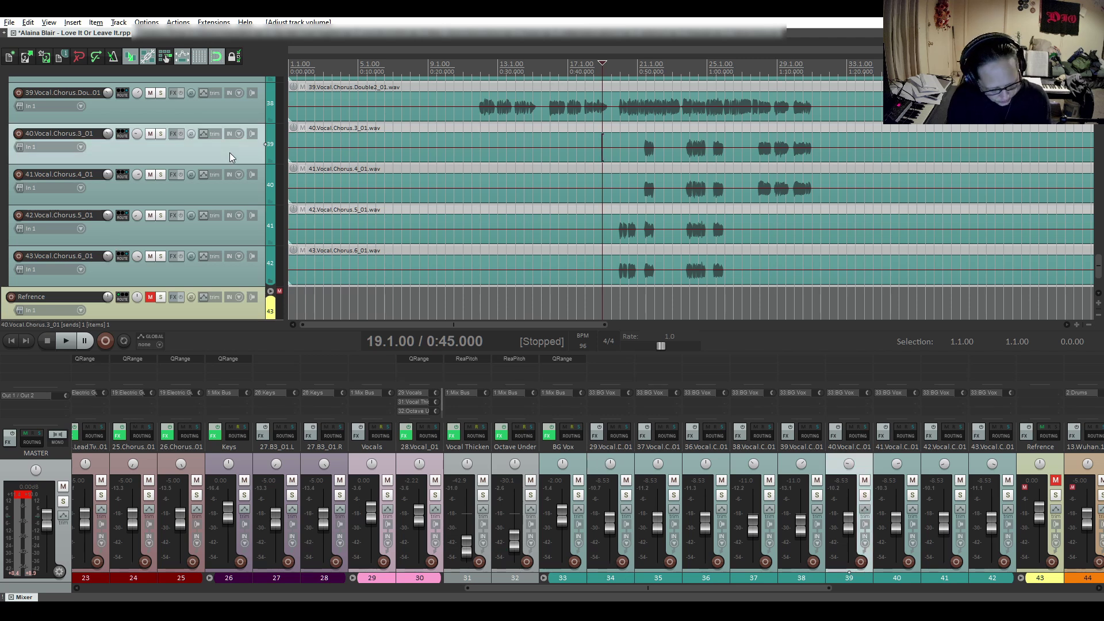
shift+click(248, 268)
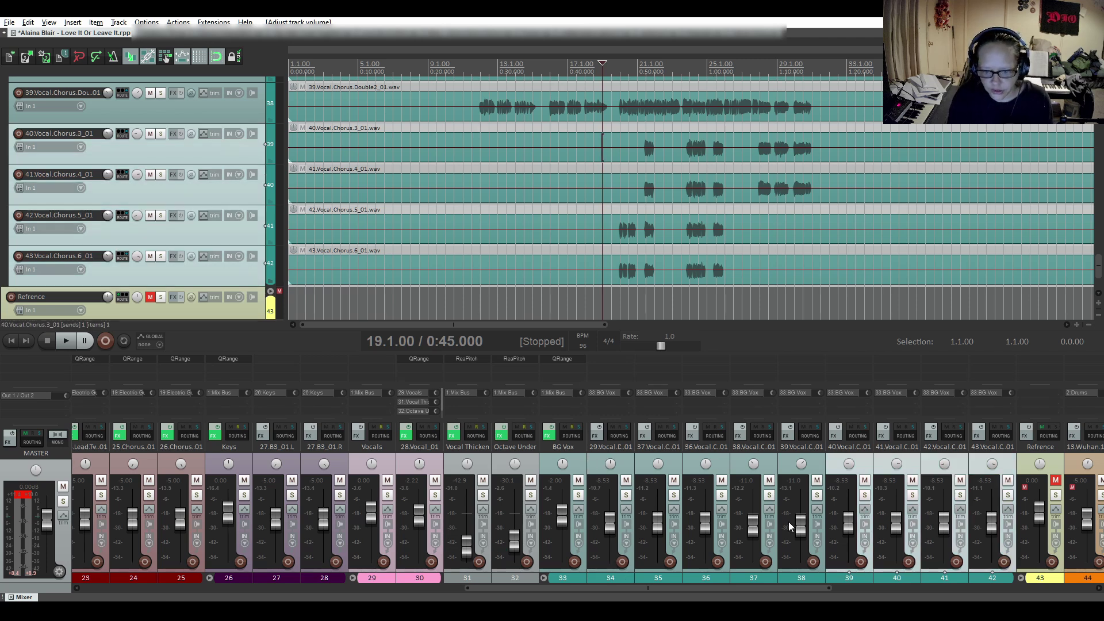
mouse_move(852, 522)
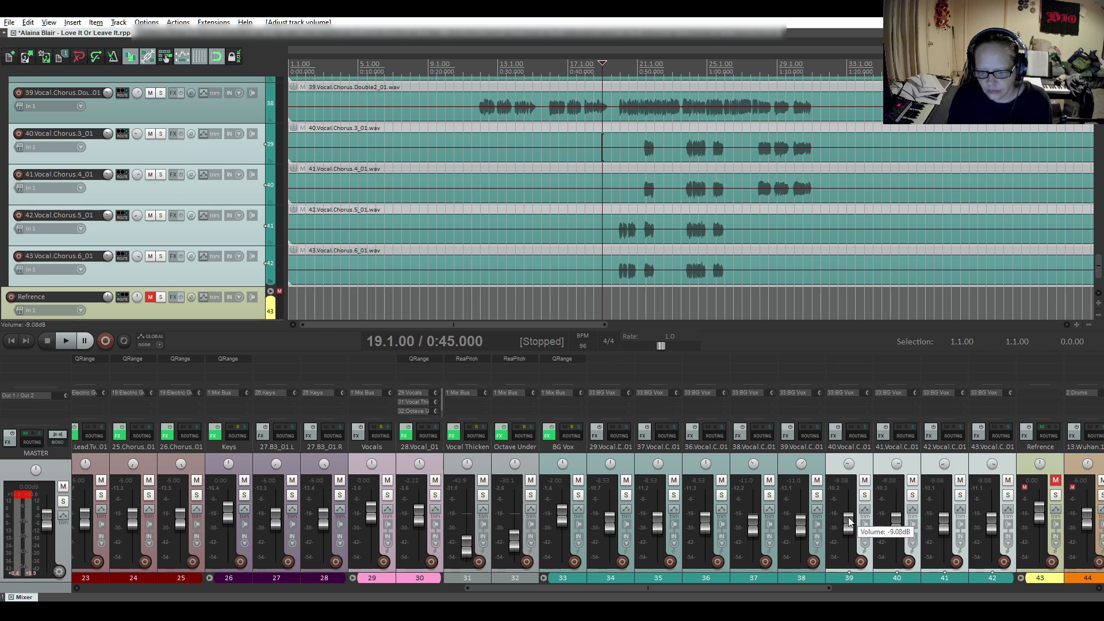
key(space)
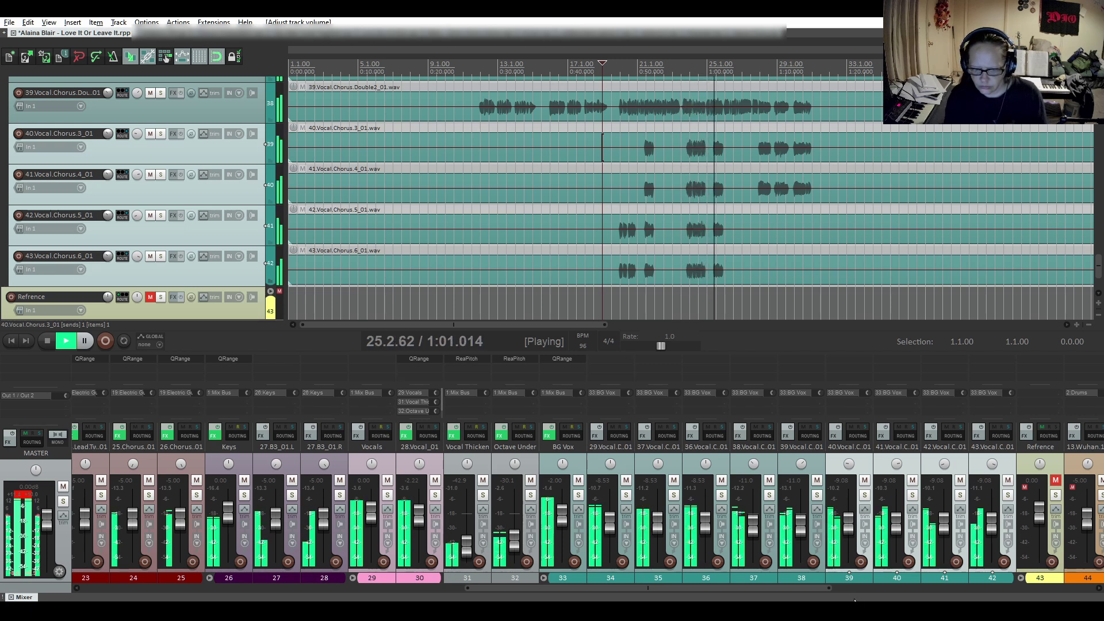
key(space)
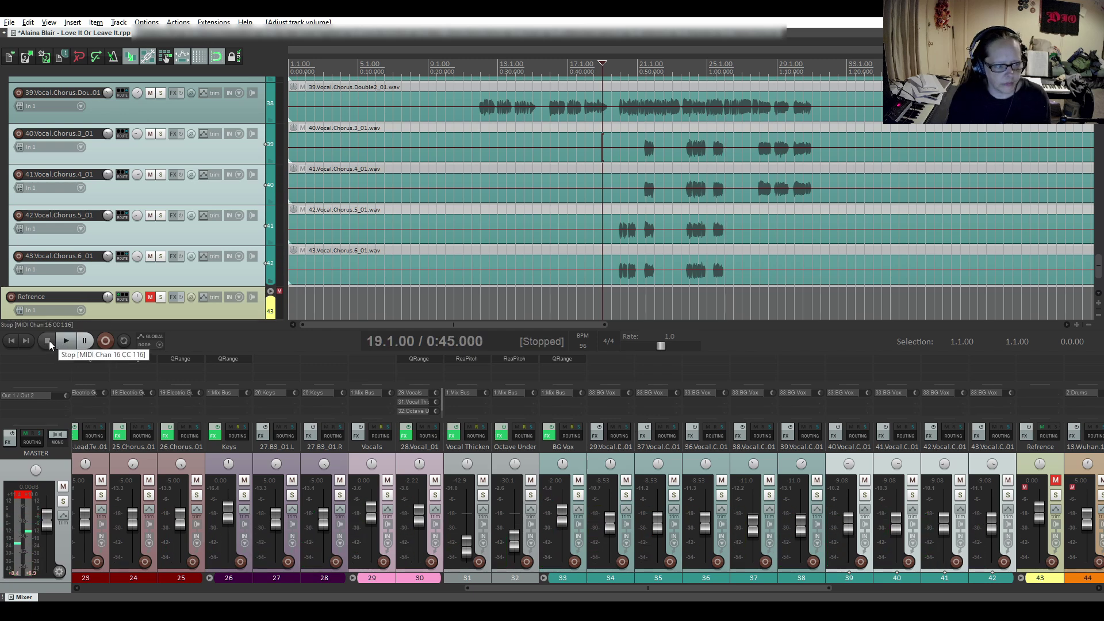
Step: Reduce the track selection to 43.Vocal.Chorus.6_01 and save the project
click(154, 272)
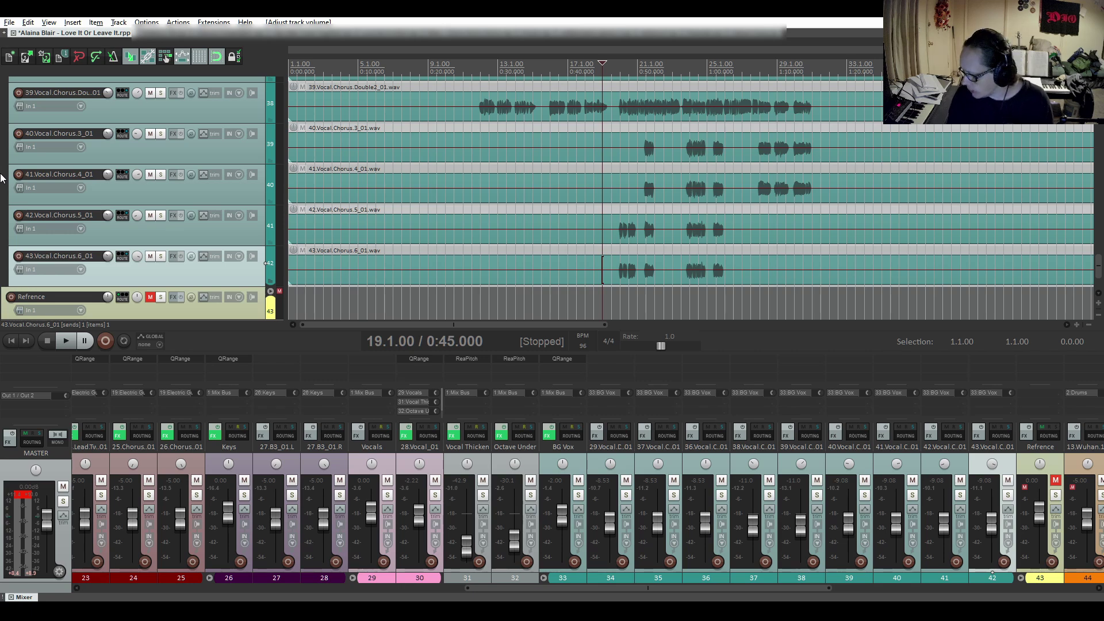
scroll(1, 179, down, 1)
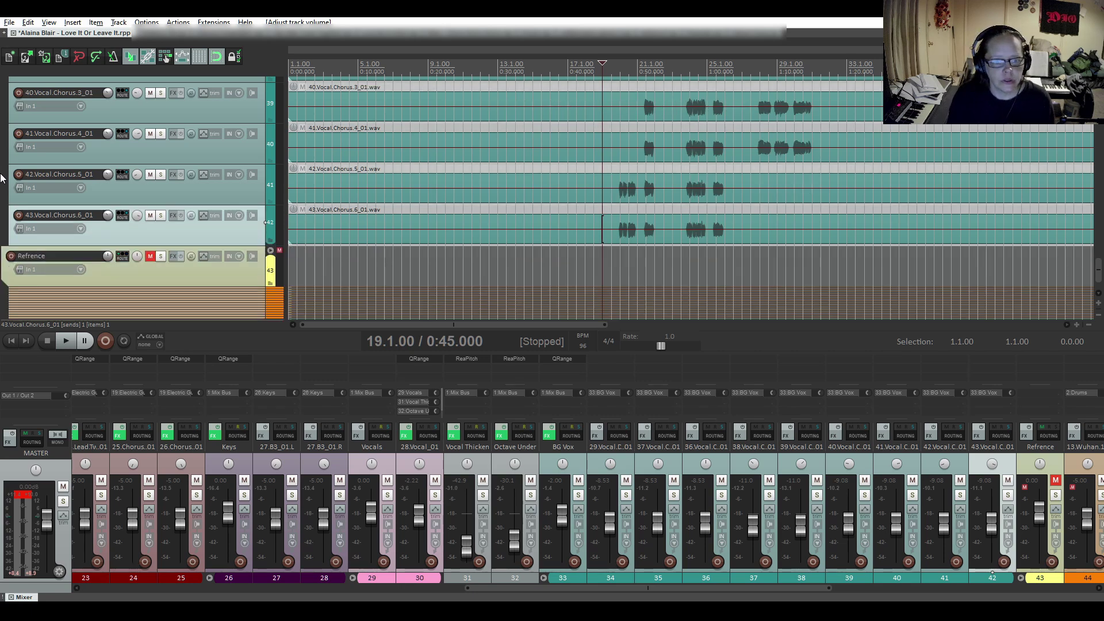
scroll(2, 178, up, 12)
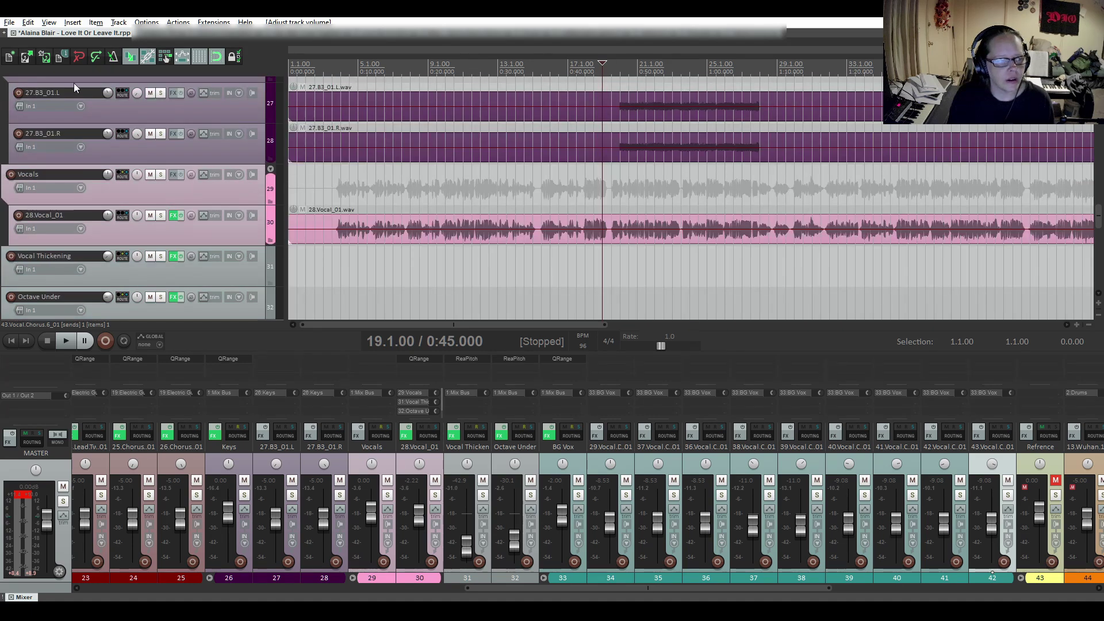
click(45, 58)
scroll(5, 122, down, 3)
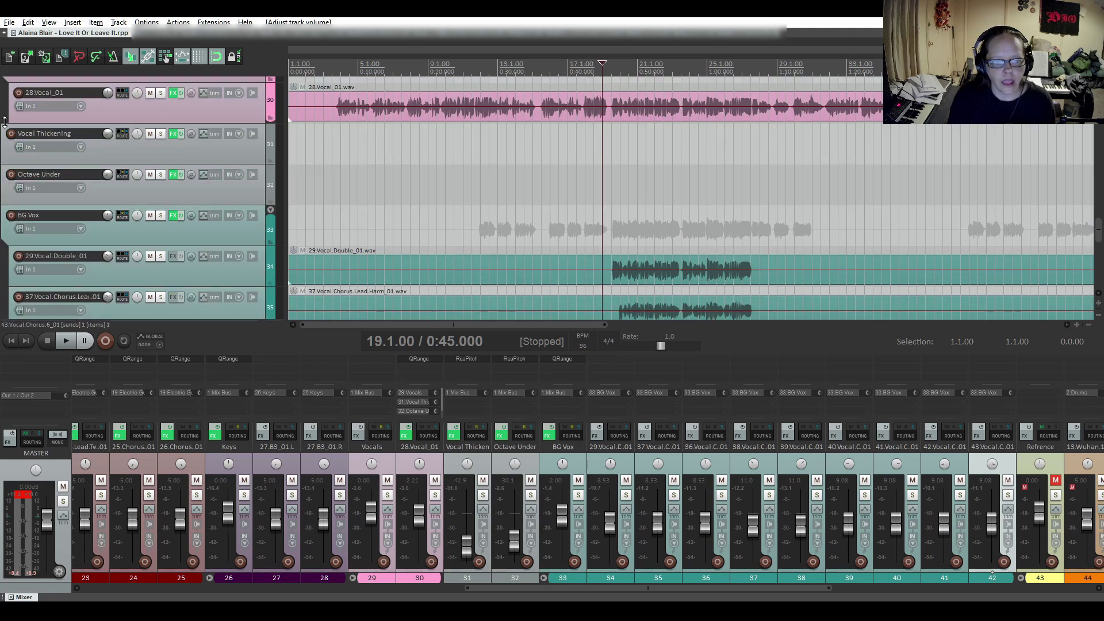
scroll(5, 122, down, 9)
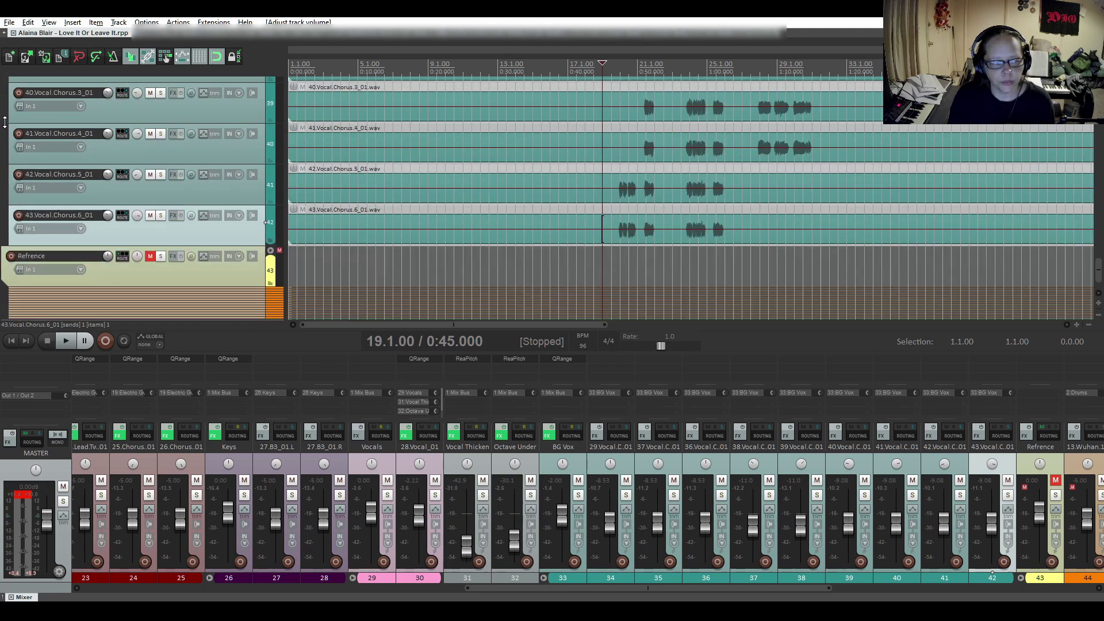
scroll(5, 122, up, 20)
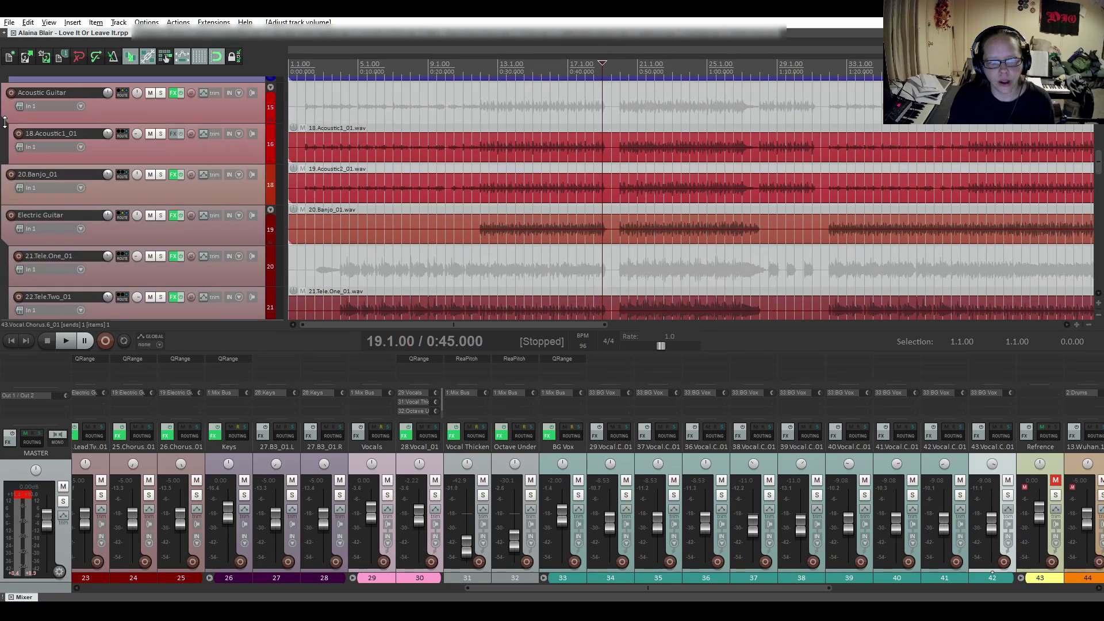
scroll(5, 122, up, 14)
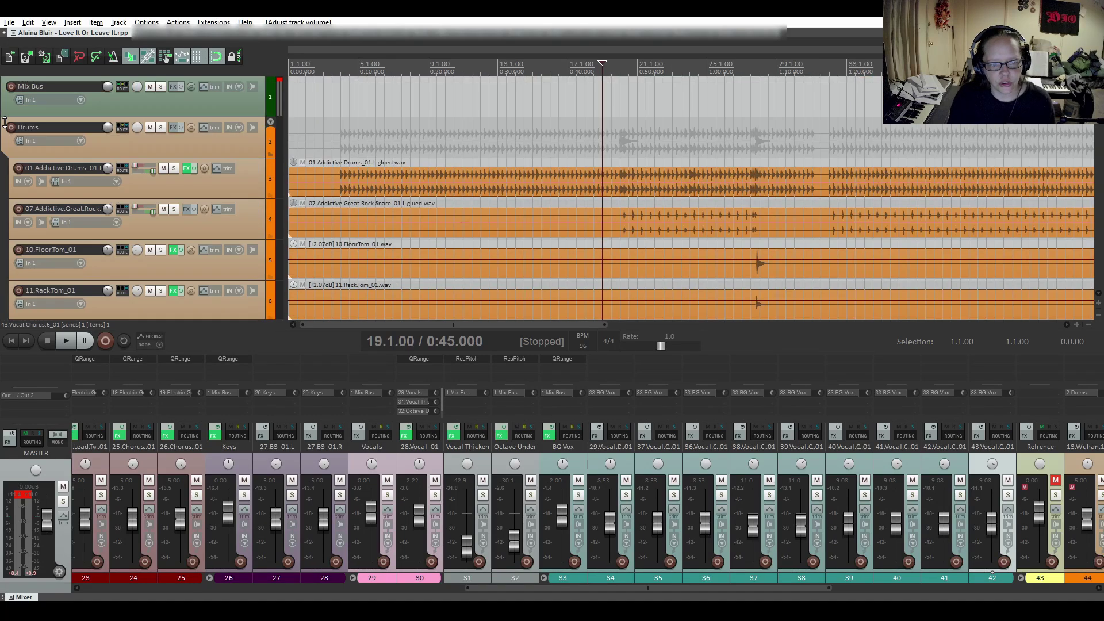
Step: Audition the 07.Addictive.Great.Rock.Snare_01.L track alone from bar 20, then turn its solo off
scroll(5, 122, down, 2)
scroll(5, 122, up, 2)
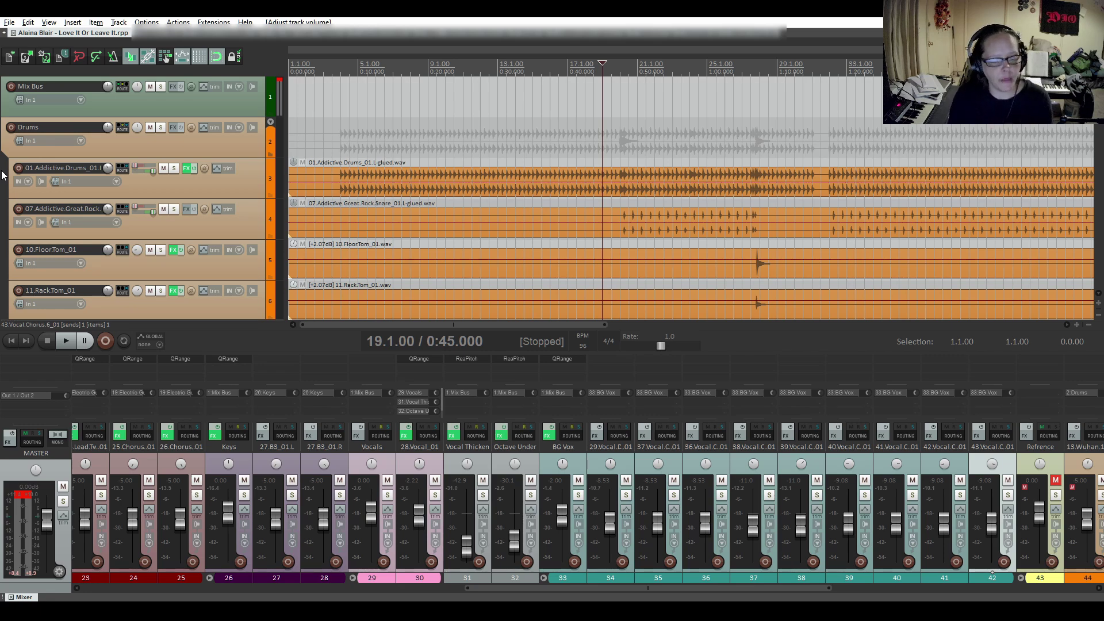
scroll(3, 175, down, 4)
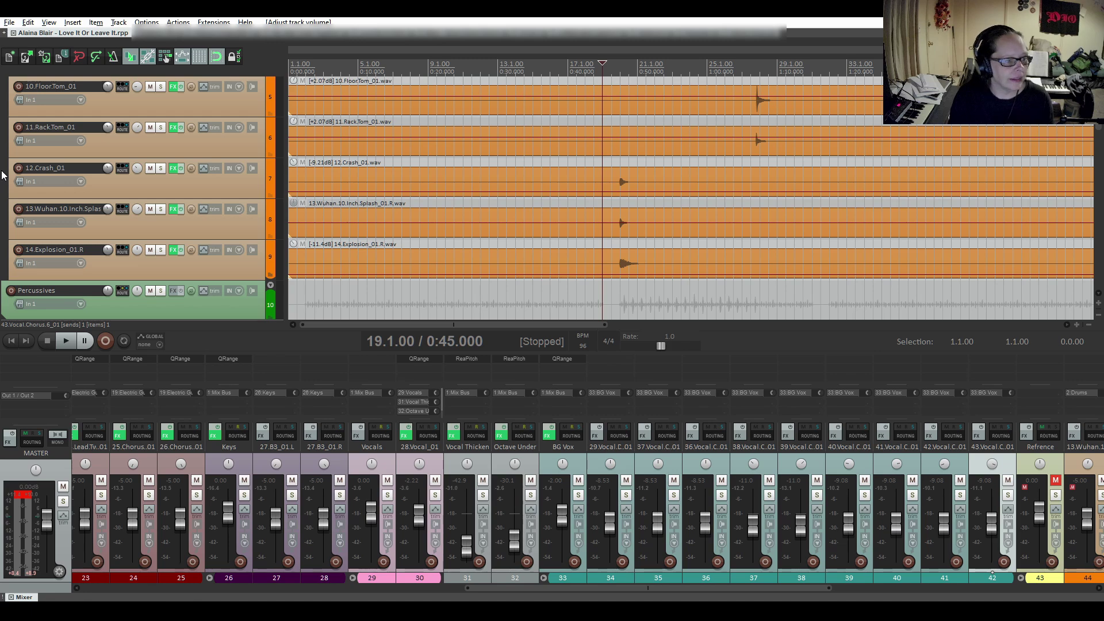
scroll(3, 175, up, 3)
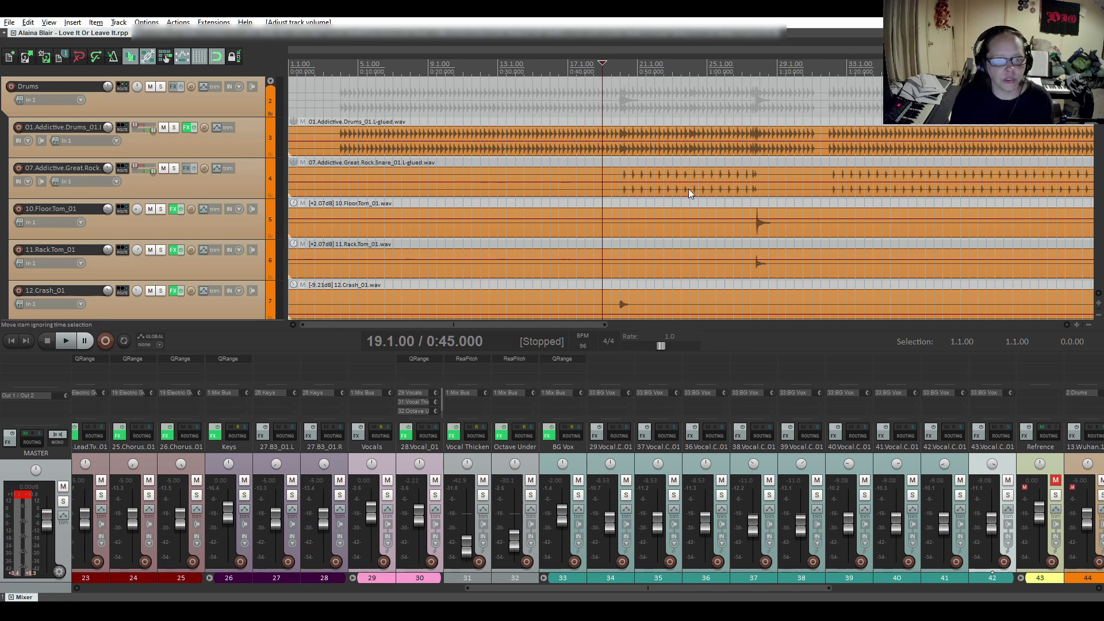
click(621, 163)
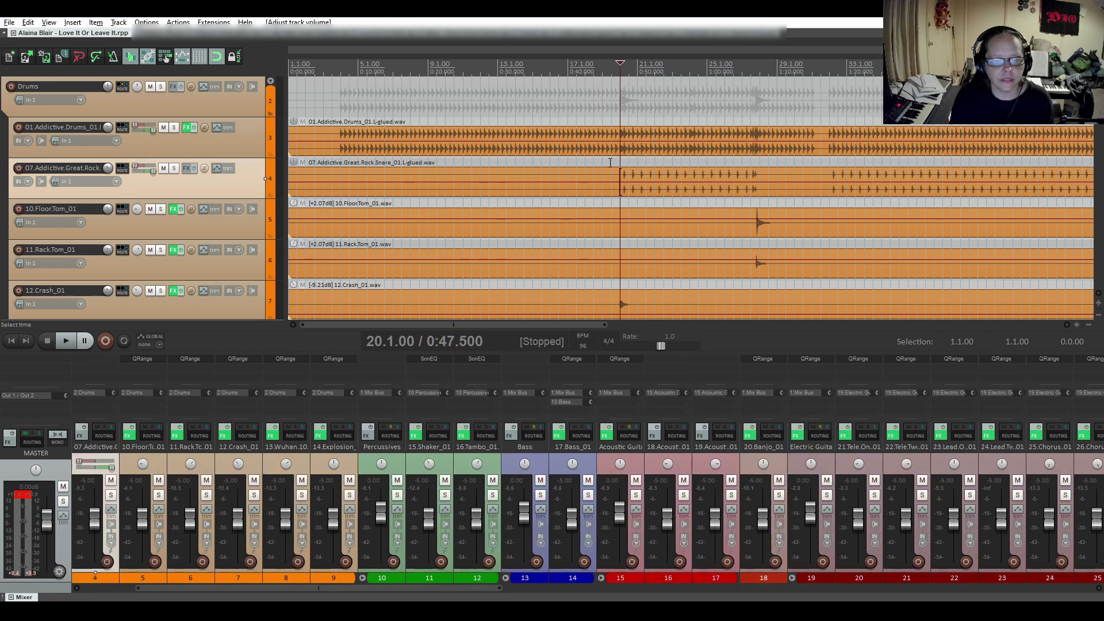
click(174, 168)
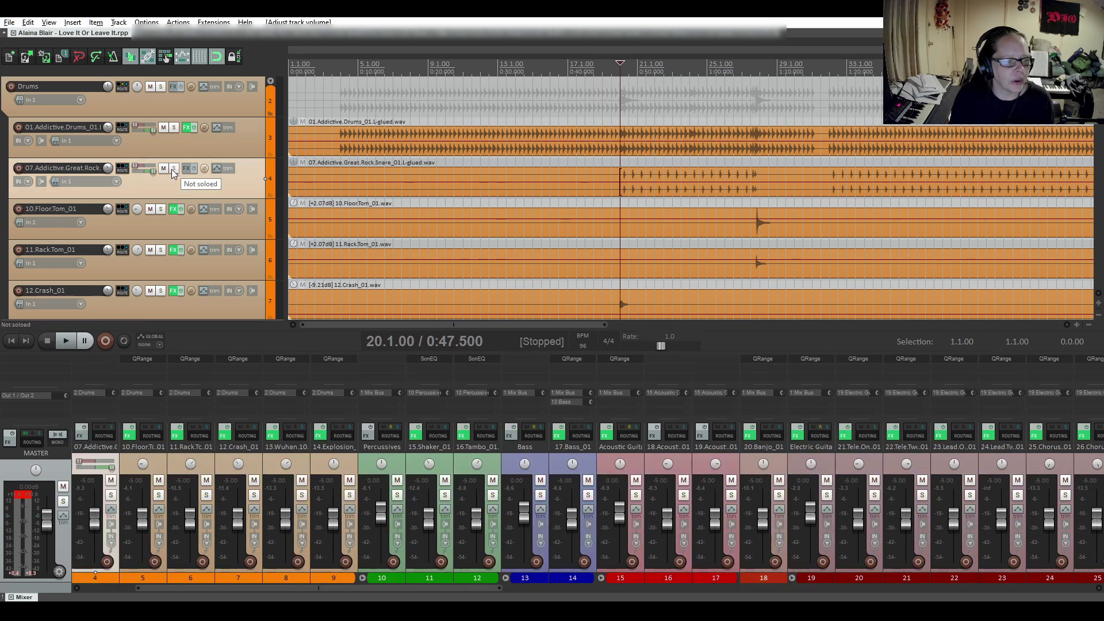
key(space)
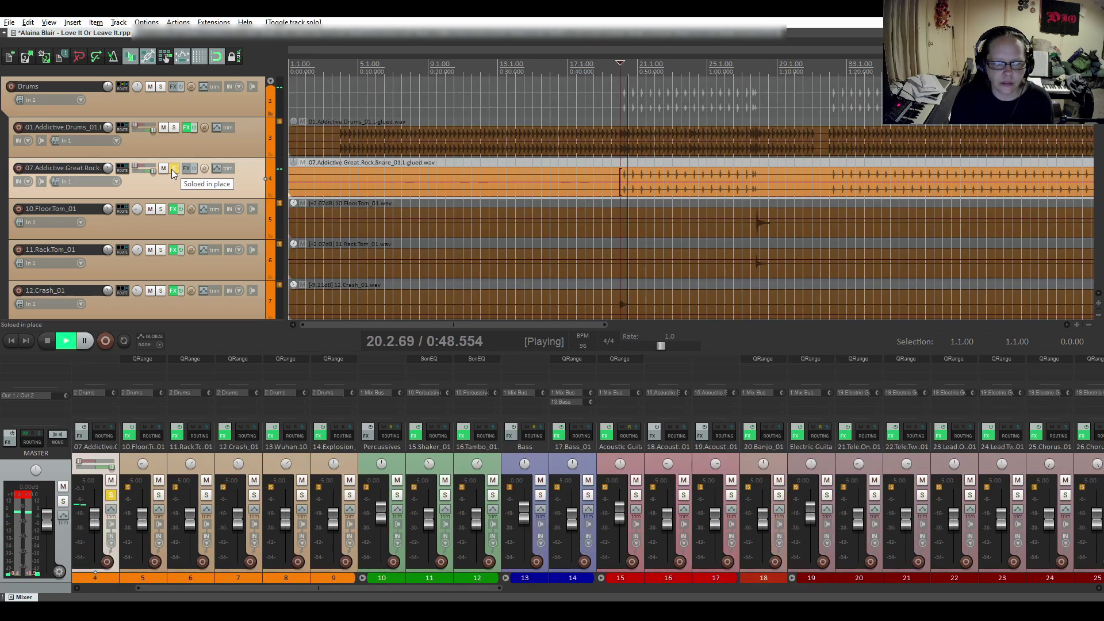
key(space)
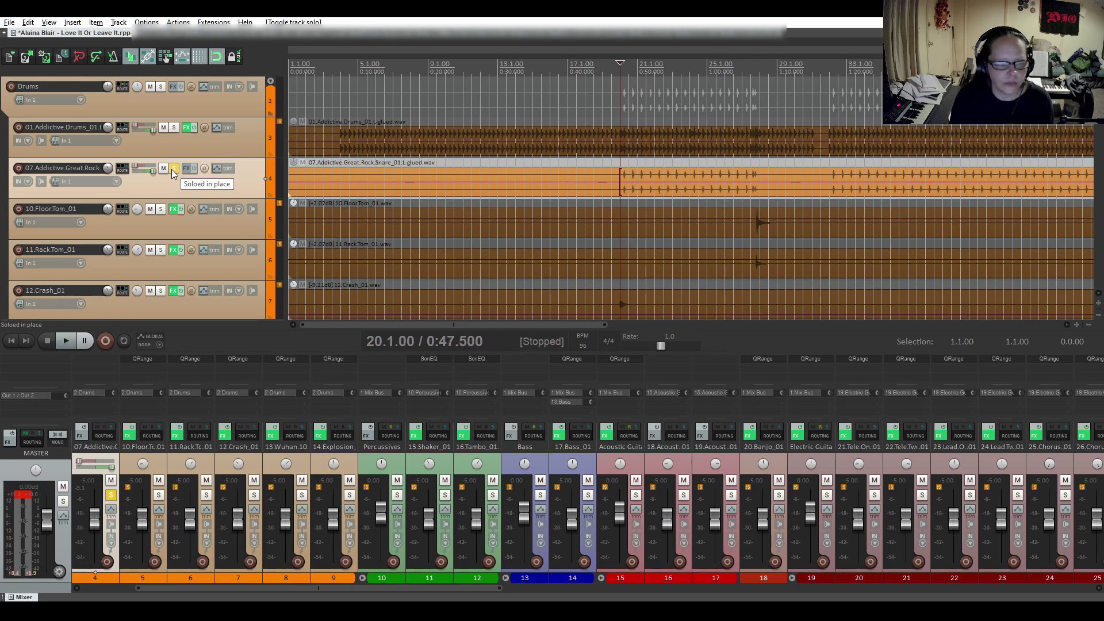
click(173, 169)
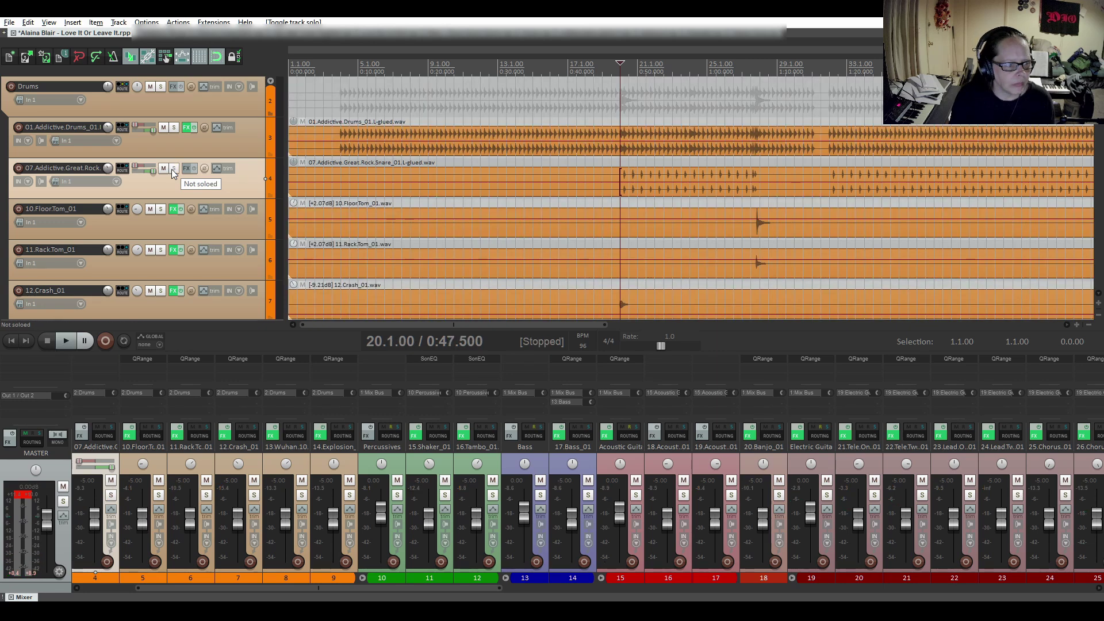
Step: Audition the 01.Addictive.Drums_01 and snare tracks soloed together from bar 20, and unsolo both after stopping playback
click(174, 127)
click(174, 168)
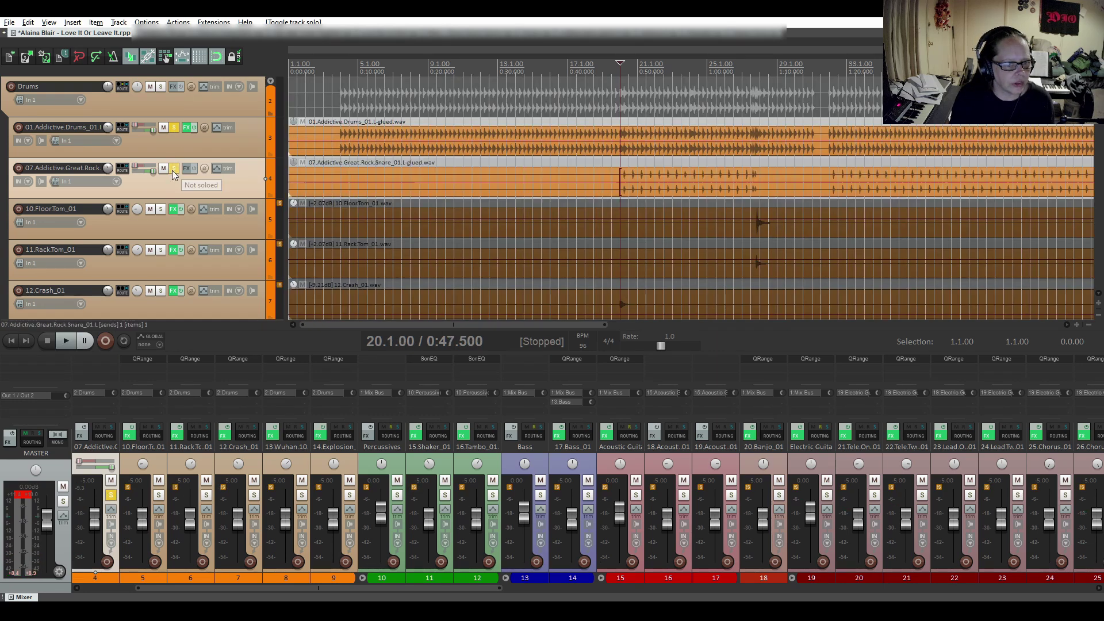
key(space)
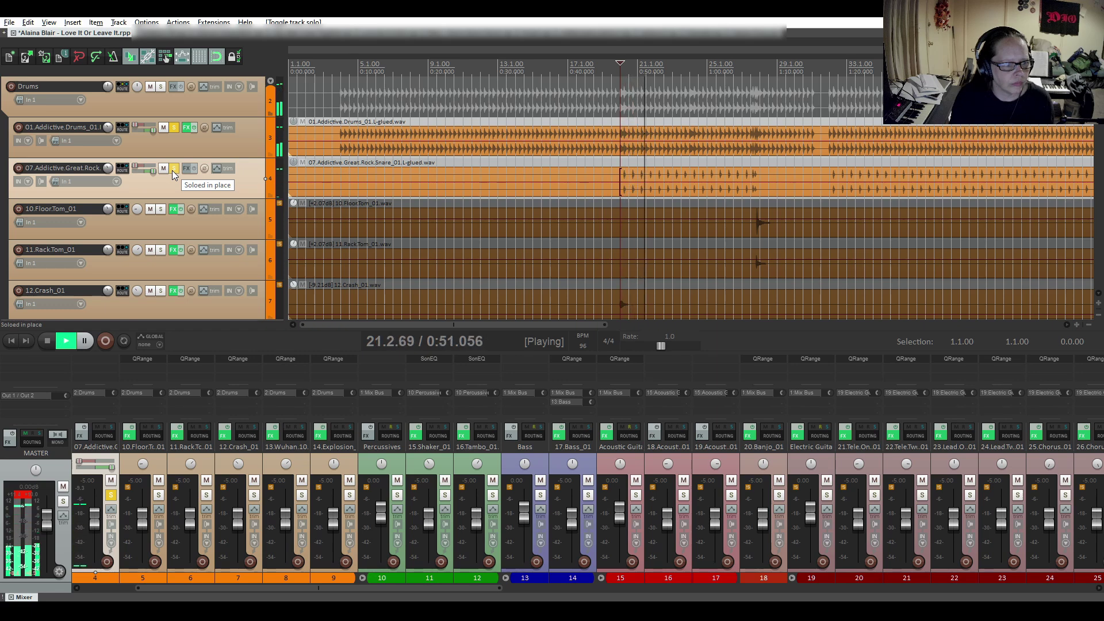
key(space)
click(174, 127)
click(173, 169)
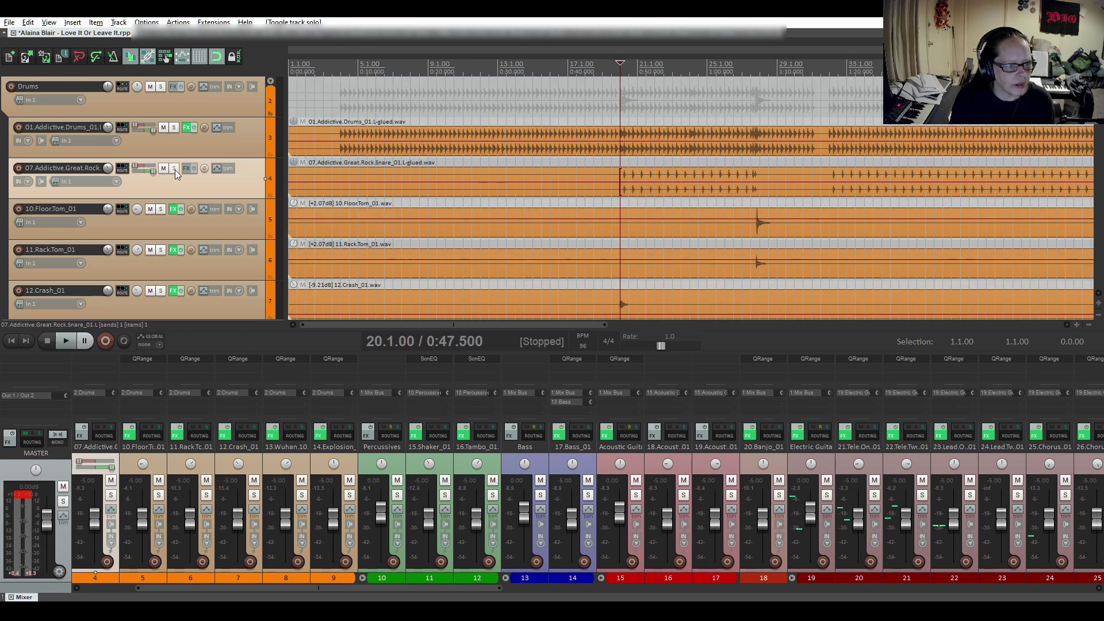
Step: Add the VST3 QRange equalizer to the 07.Addictive.Great.Rock.Snare track and enable band 1 as a Low Cut filter
click(185, 168)
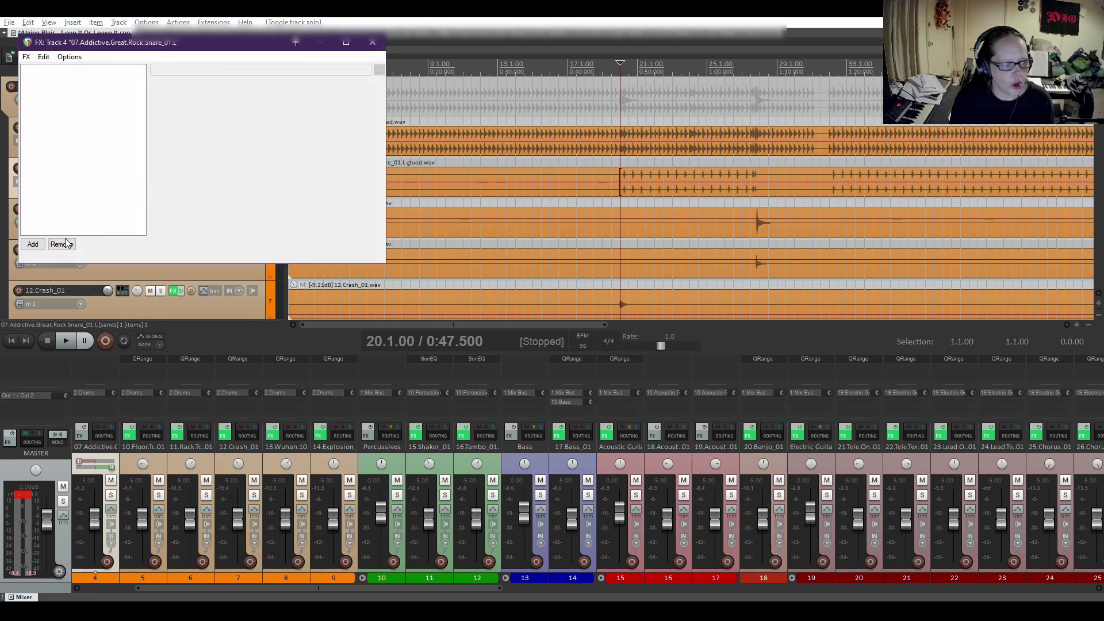
click(33, 244)
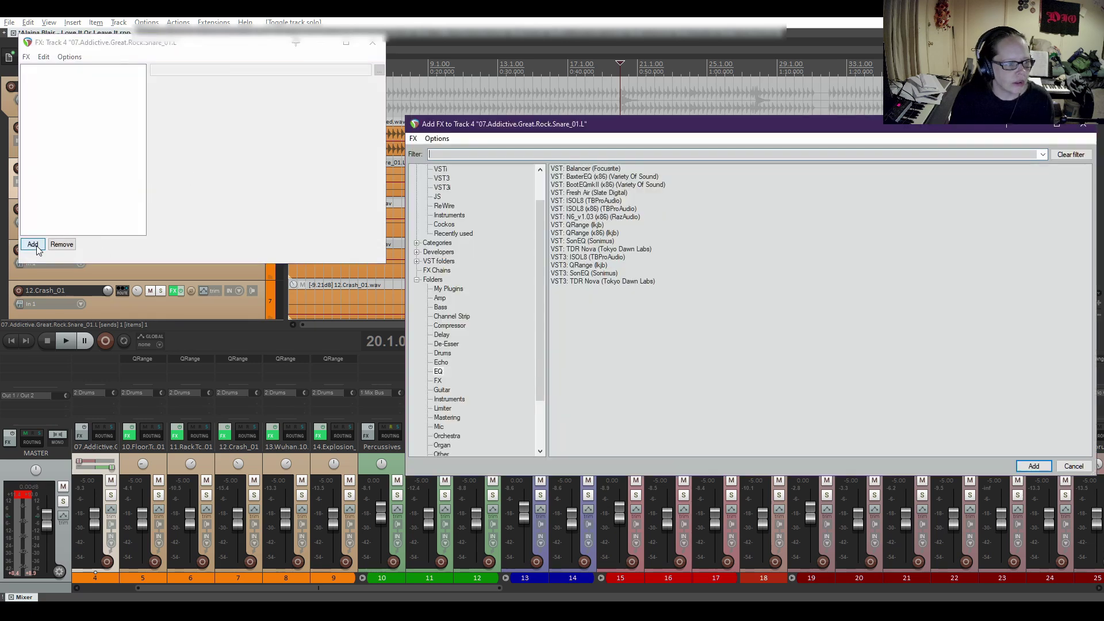
double_click(591, 267)
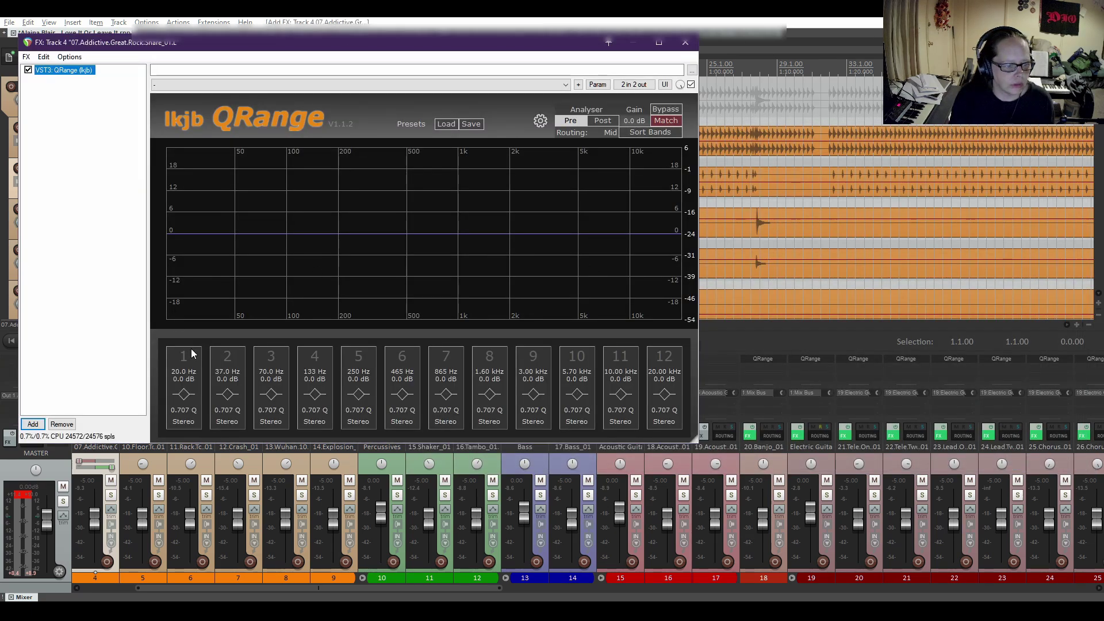
click(180, 359)
click(187, 395)
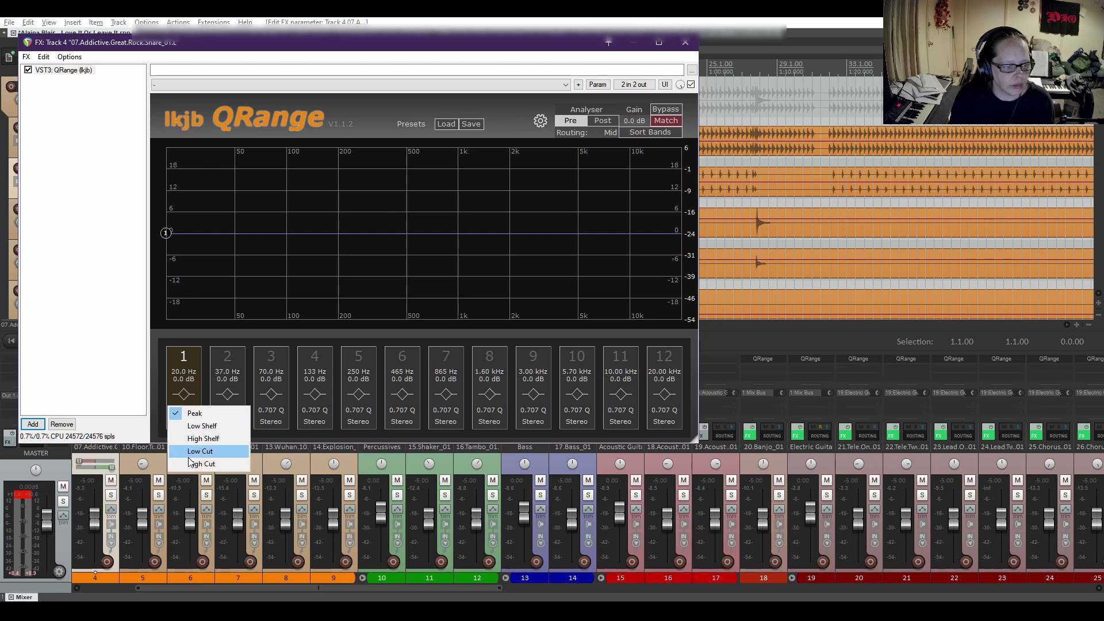
click(194, 452)
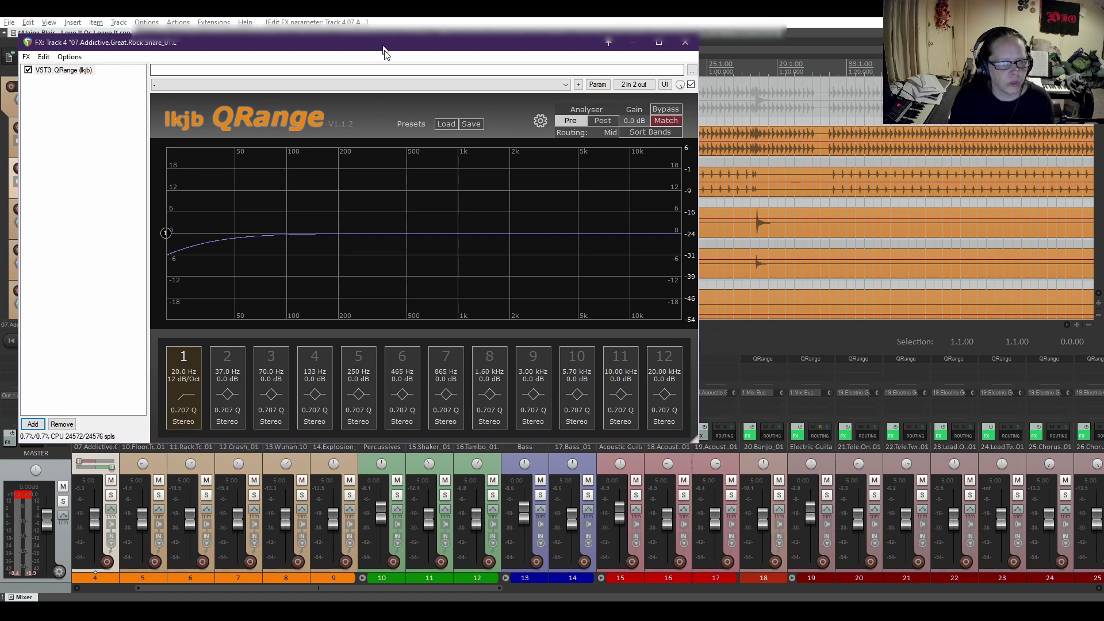
Step: Solo the Drums folder during playback from bar 20, raise the snare's low cut to 201 Hz, and stop playback
drag(387, 44, 608, 253)
key(space)
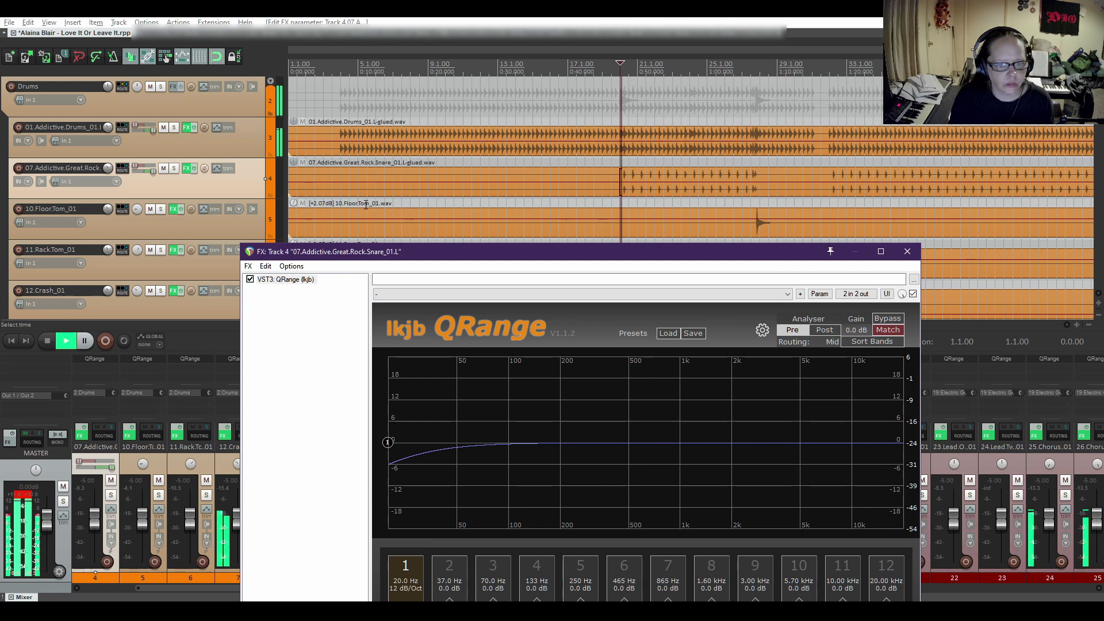
click(161, 86)
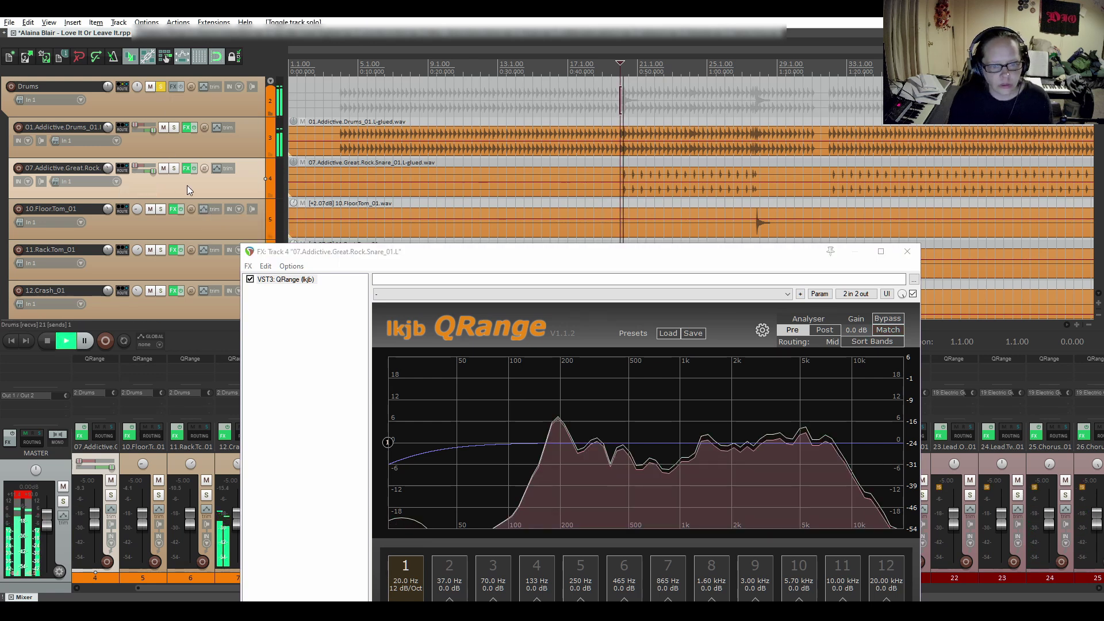
click(388, 445)
drag(388, 445, 562, 452)
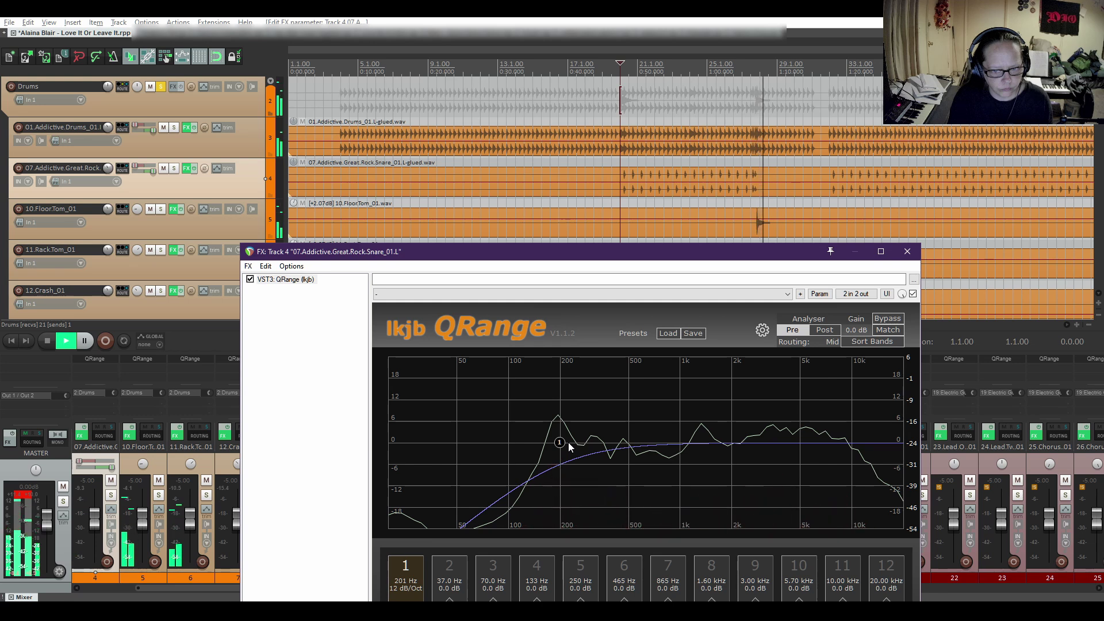
key(space)
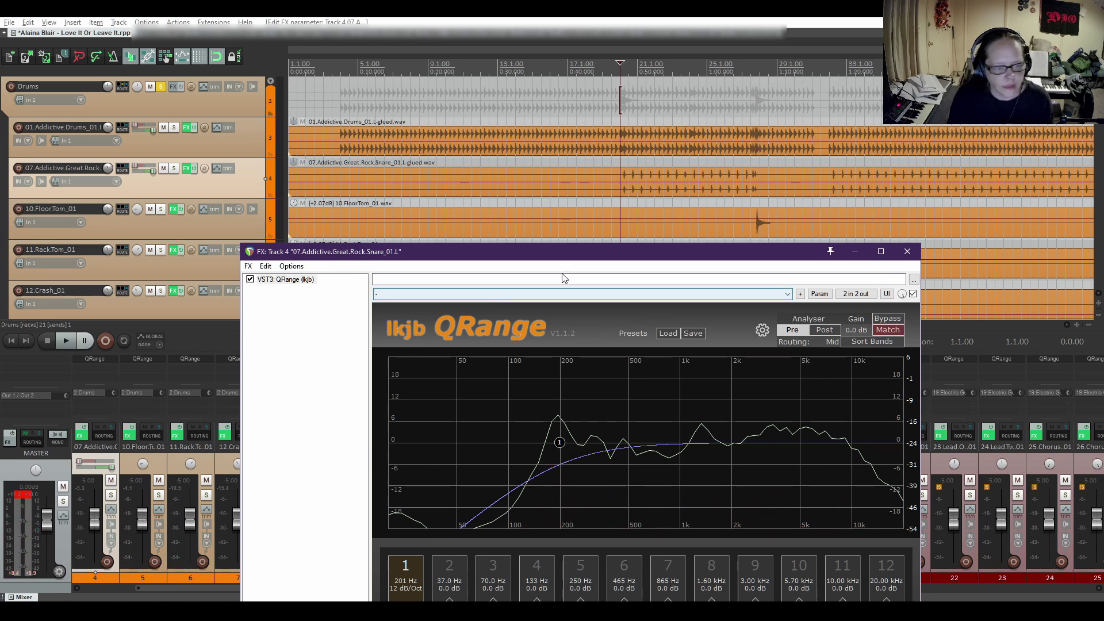
Step: Close the snare's effects window, unsolo the Drums folder and save the project
click(908, 251)
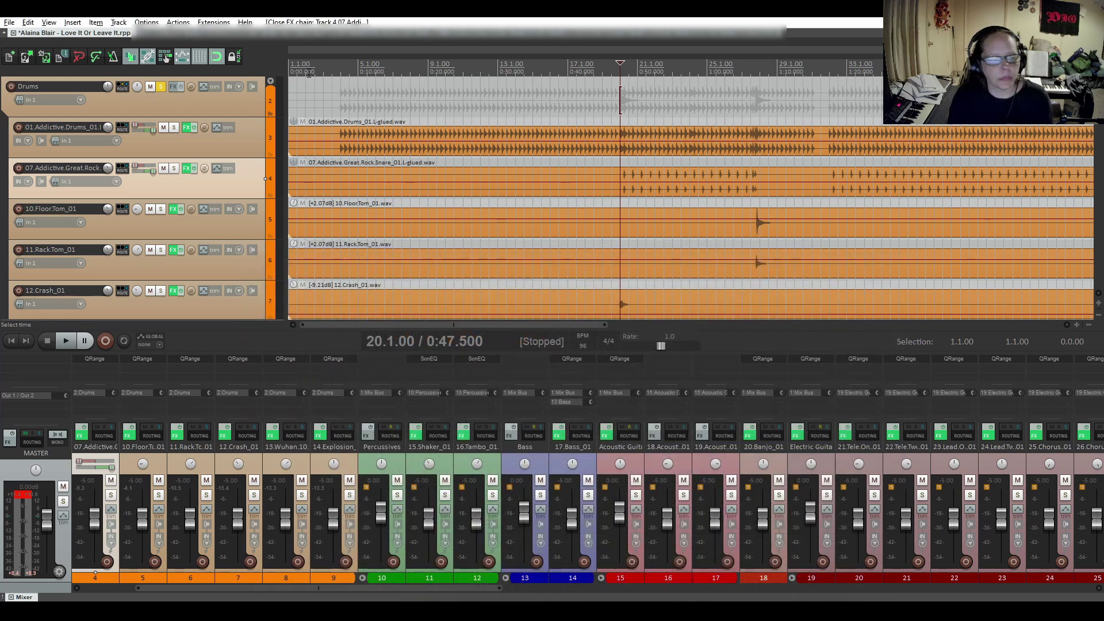
click(161, 86)
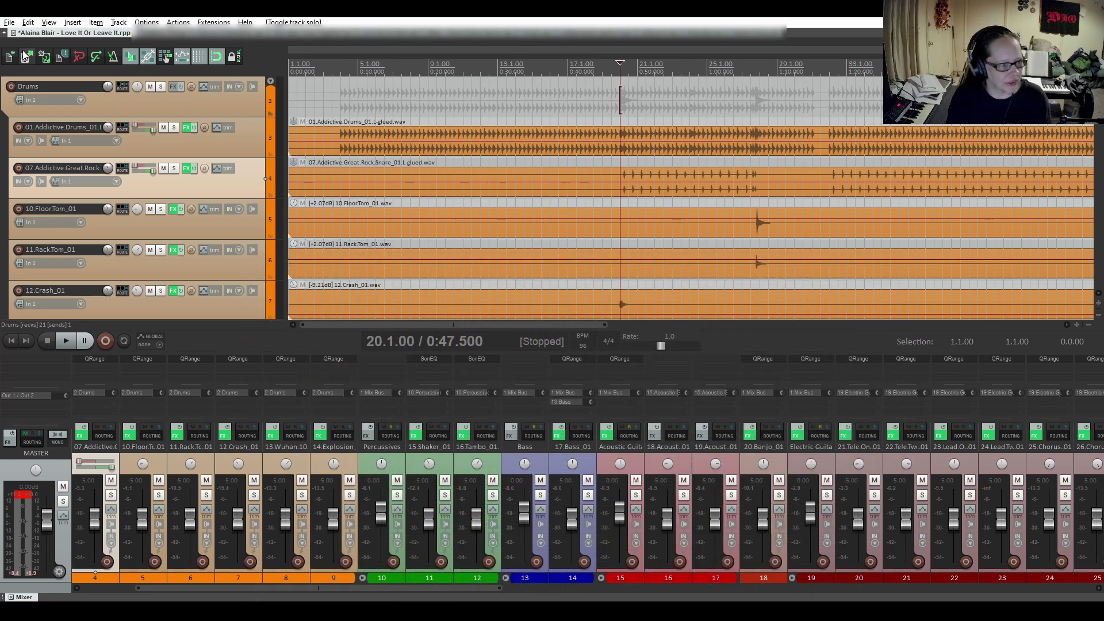
click(46, 56)
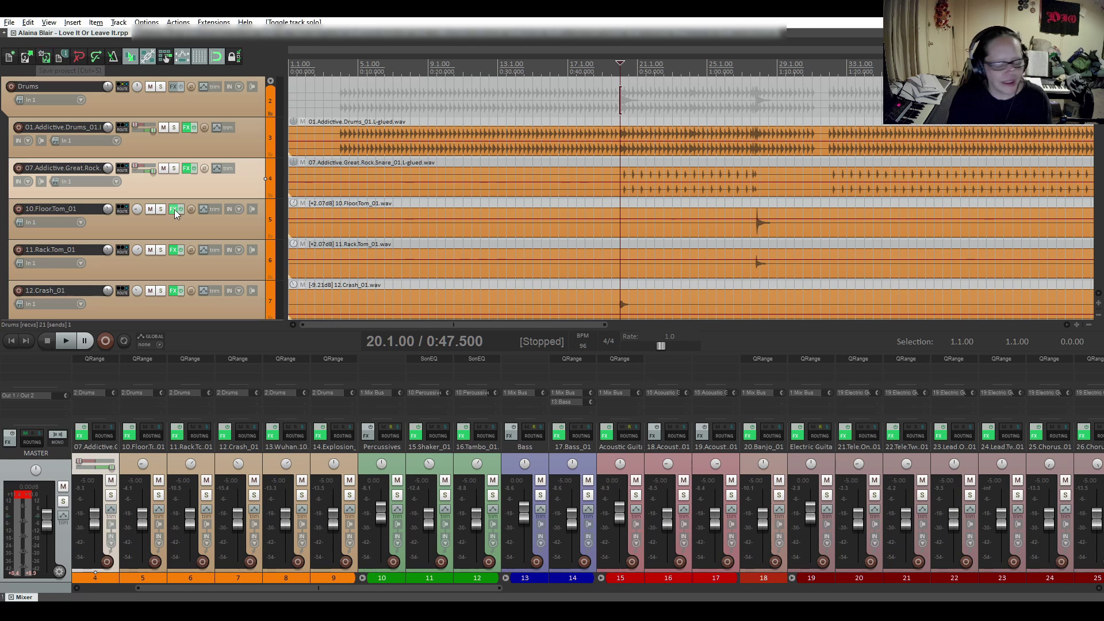